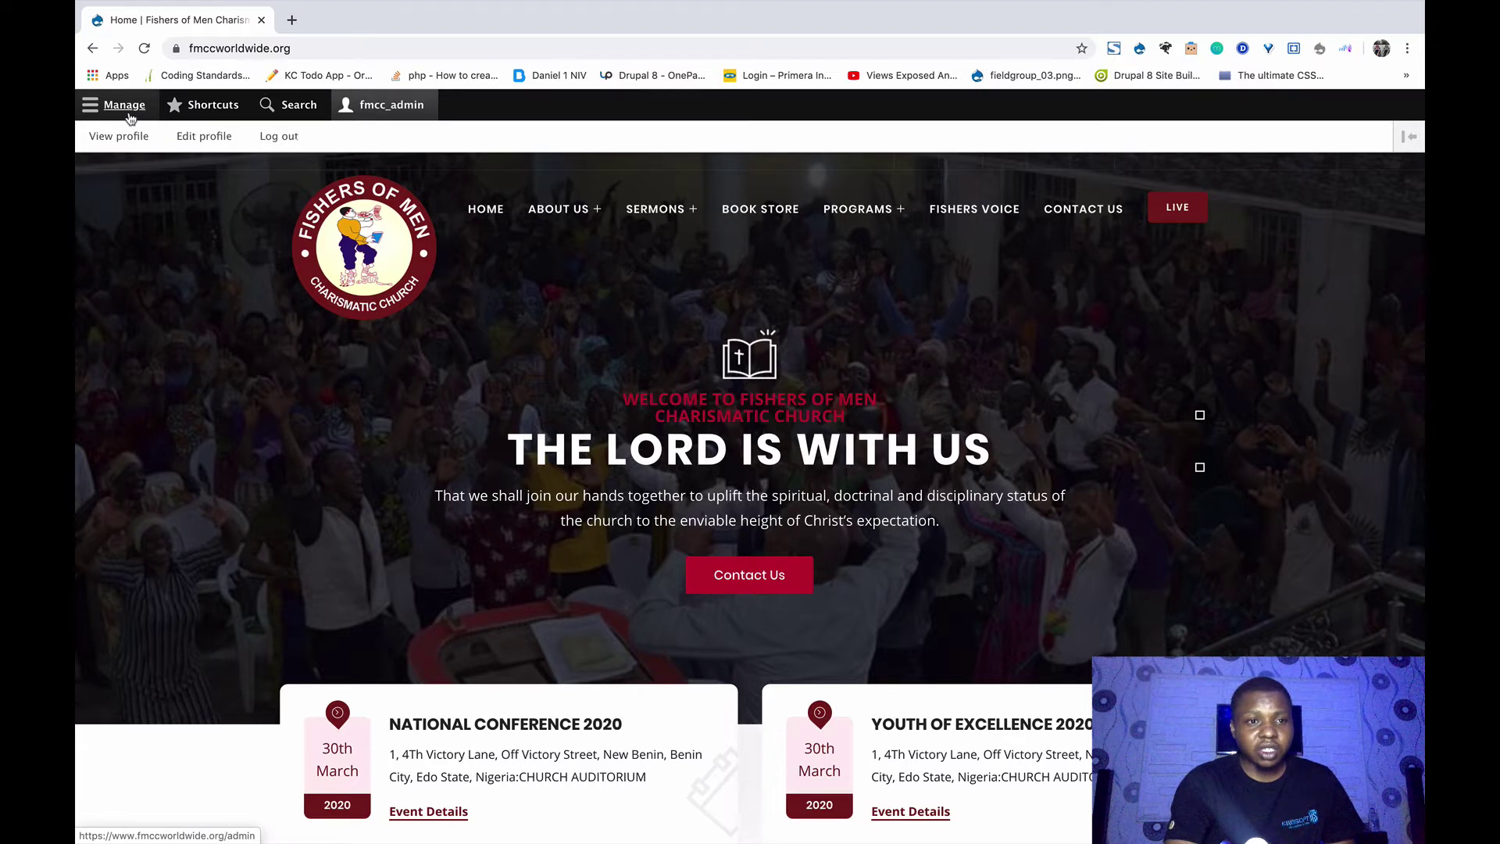
# - Open the site's content administration page in a new browser tab and switch to it
pyautogui.click(131, 118)
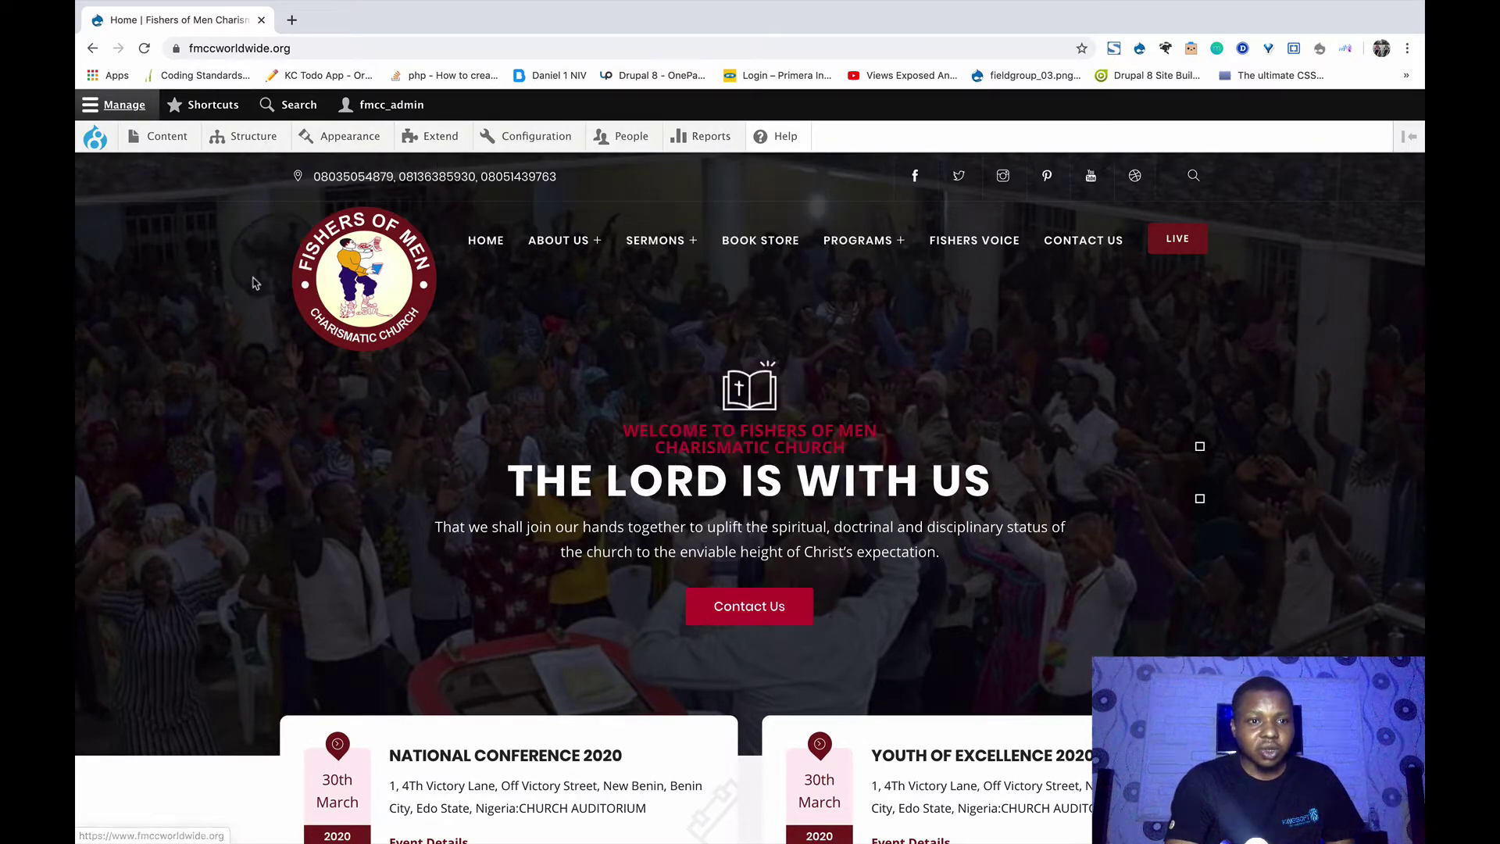
pyautogui.click(171, 146)
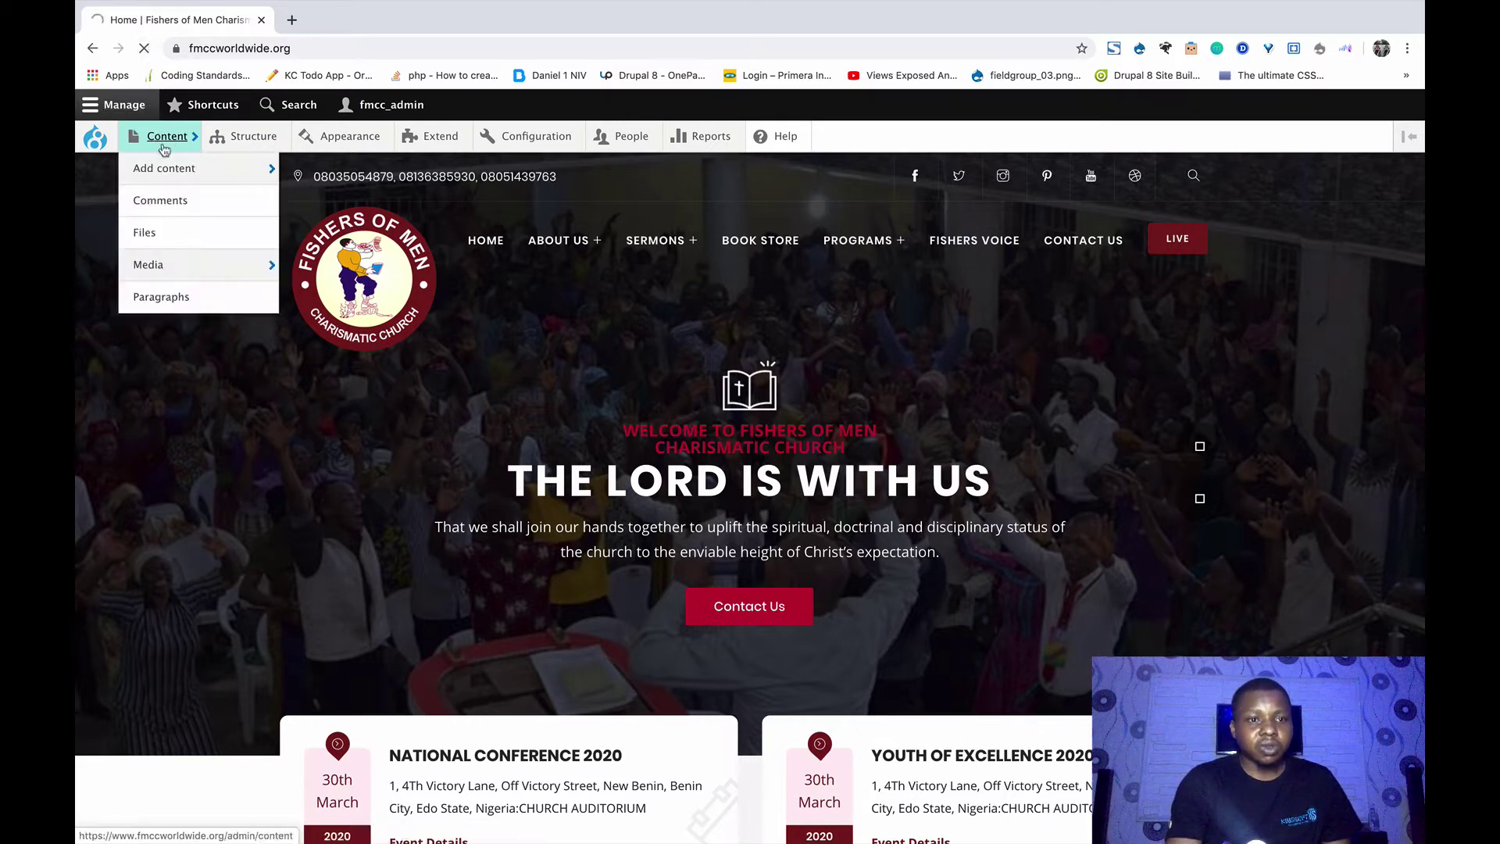
pyautogui.rightClick(165, 139)
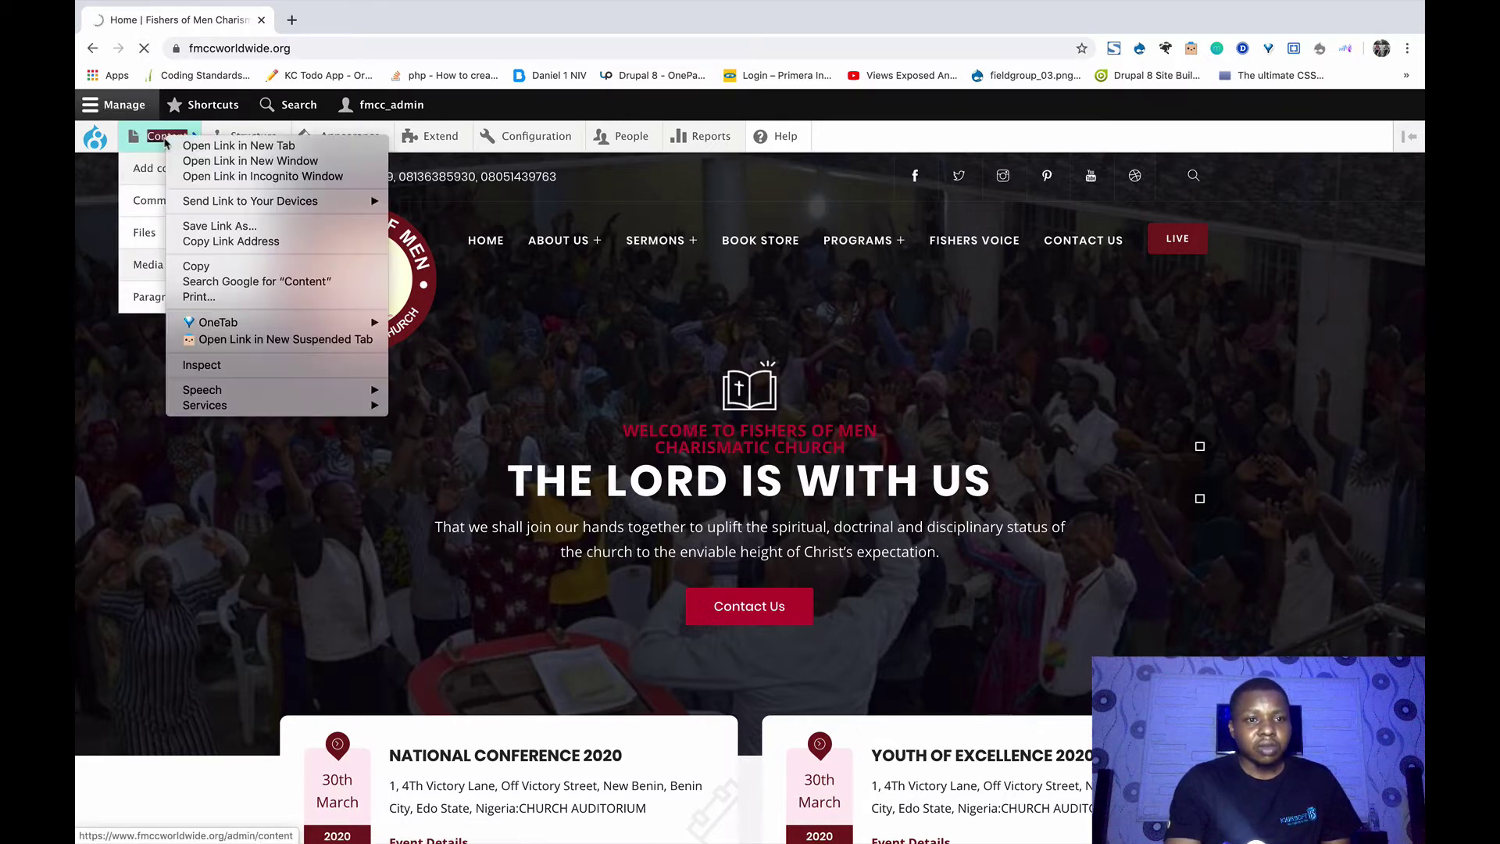
pyautogui.click(210, 146)
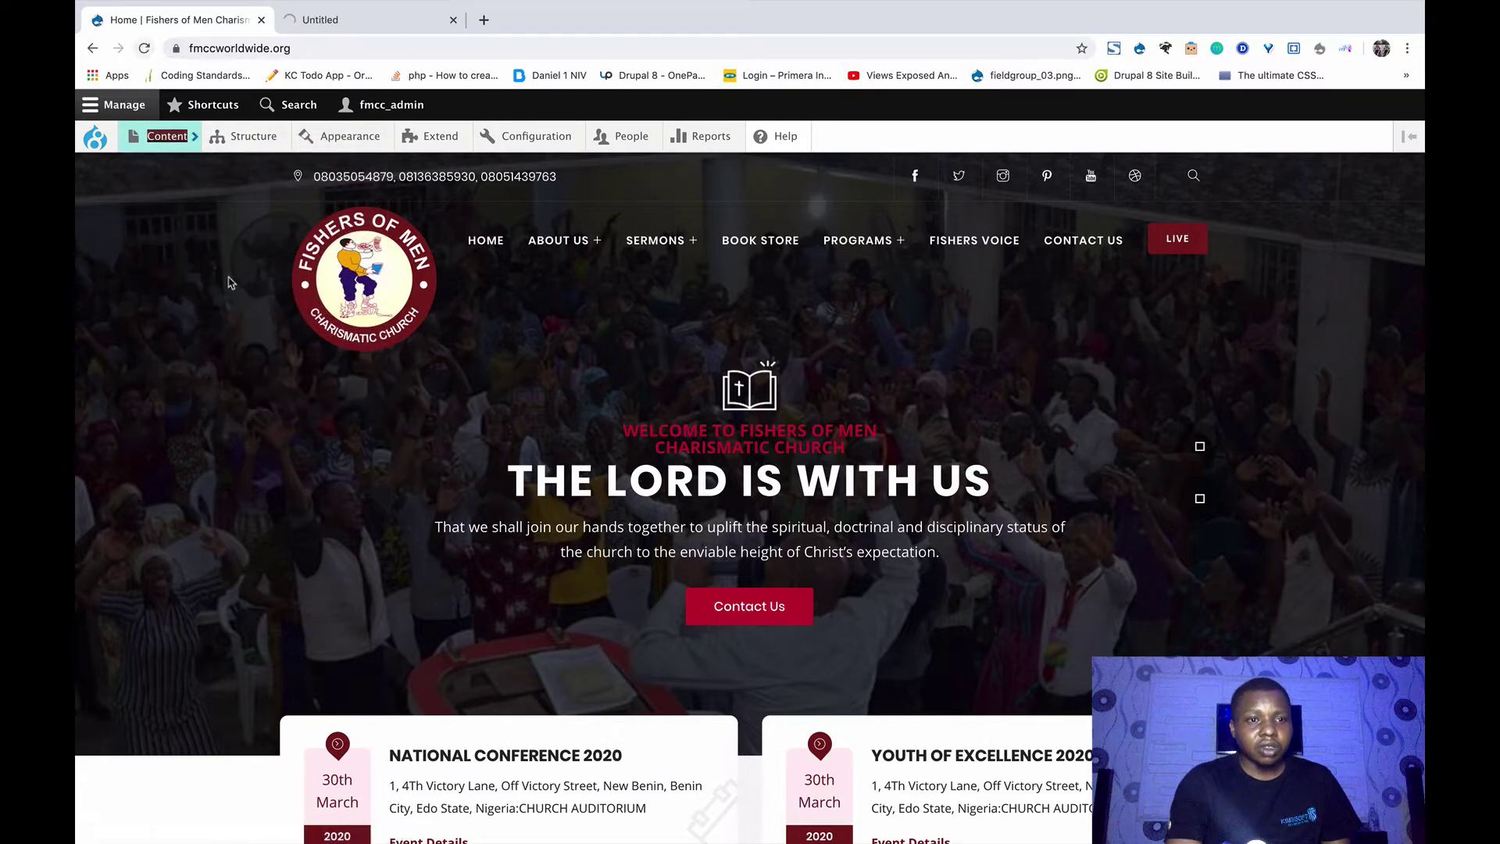
pyautogui.click(369, 26)
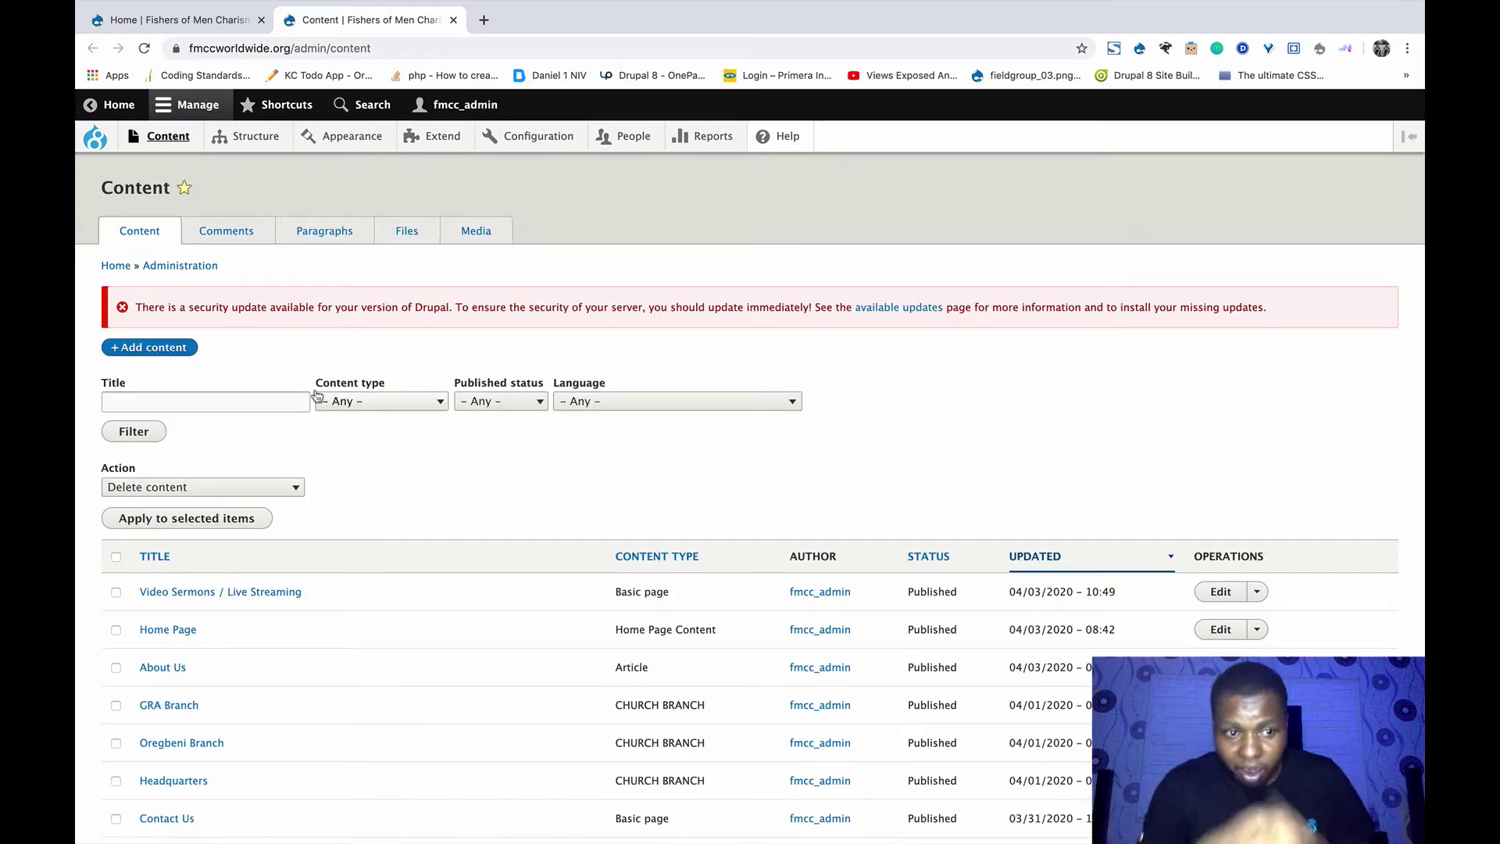
# - Look over the existing content list, then start adding new content of the Basic page type
pyautogui.scroll(-2, 289, 461)
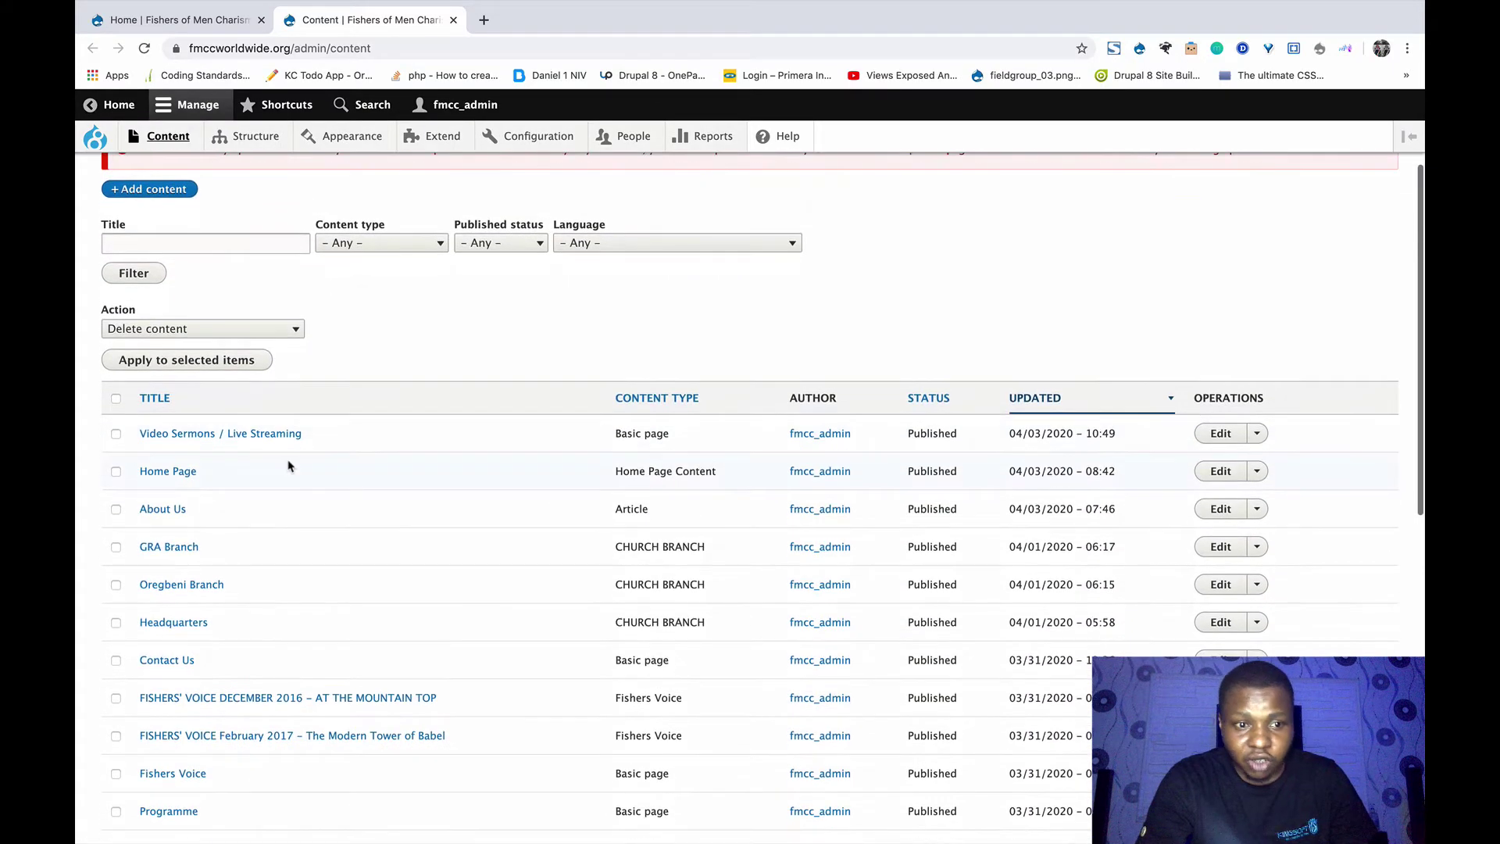
pyautogui.scroll(-3, 245, 534)
pyautogui.scroll(4, 246, 534)
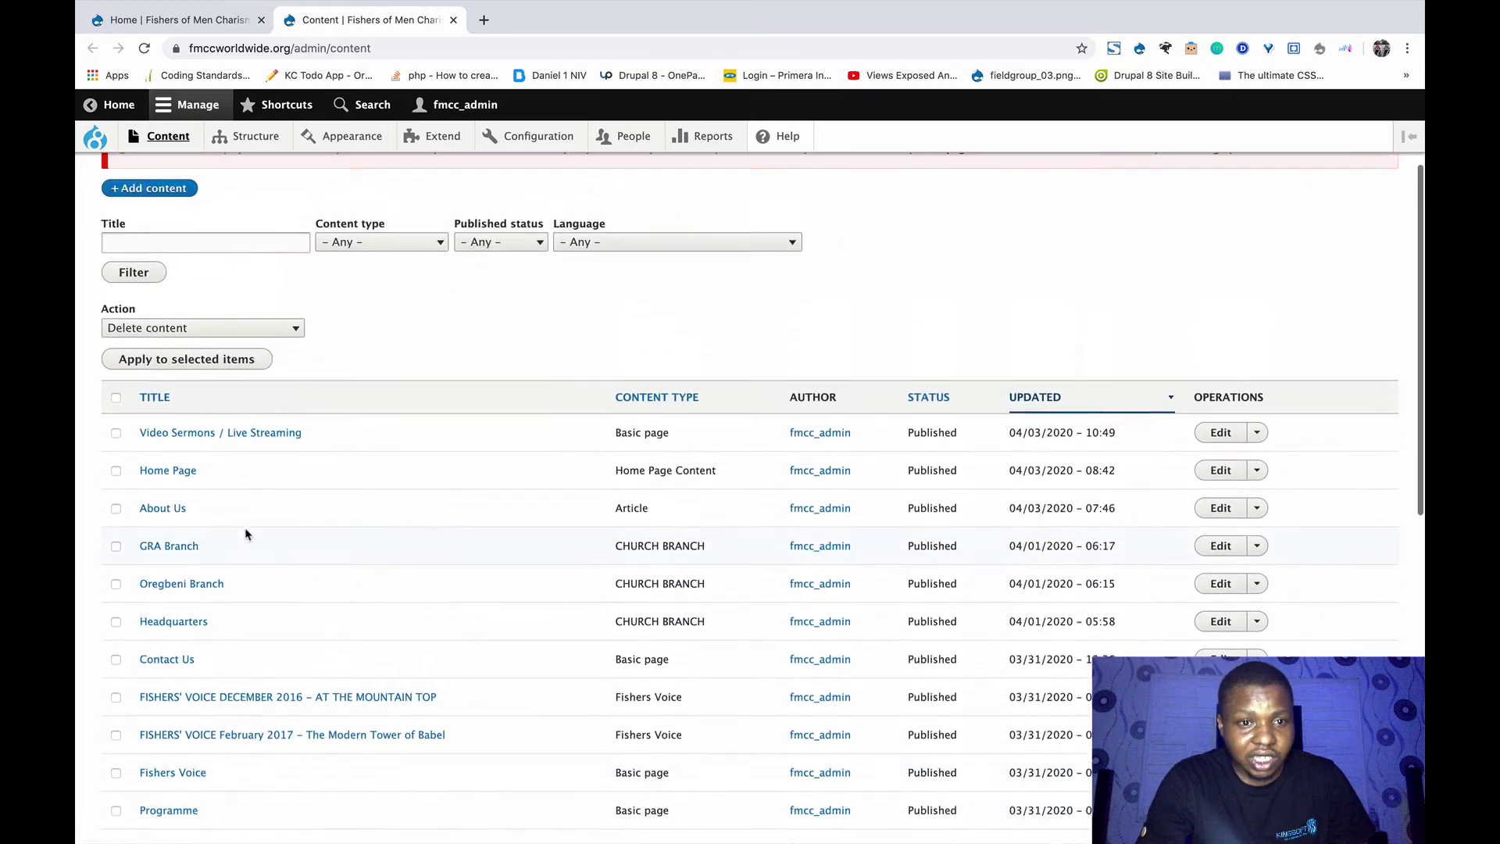
pyautogui.scroll(1, 246, 534)
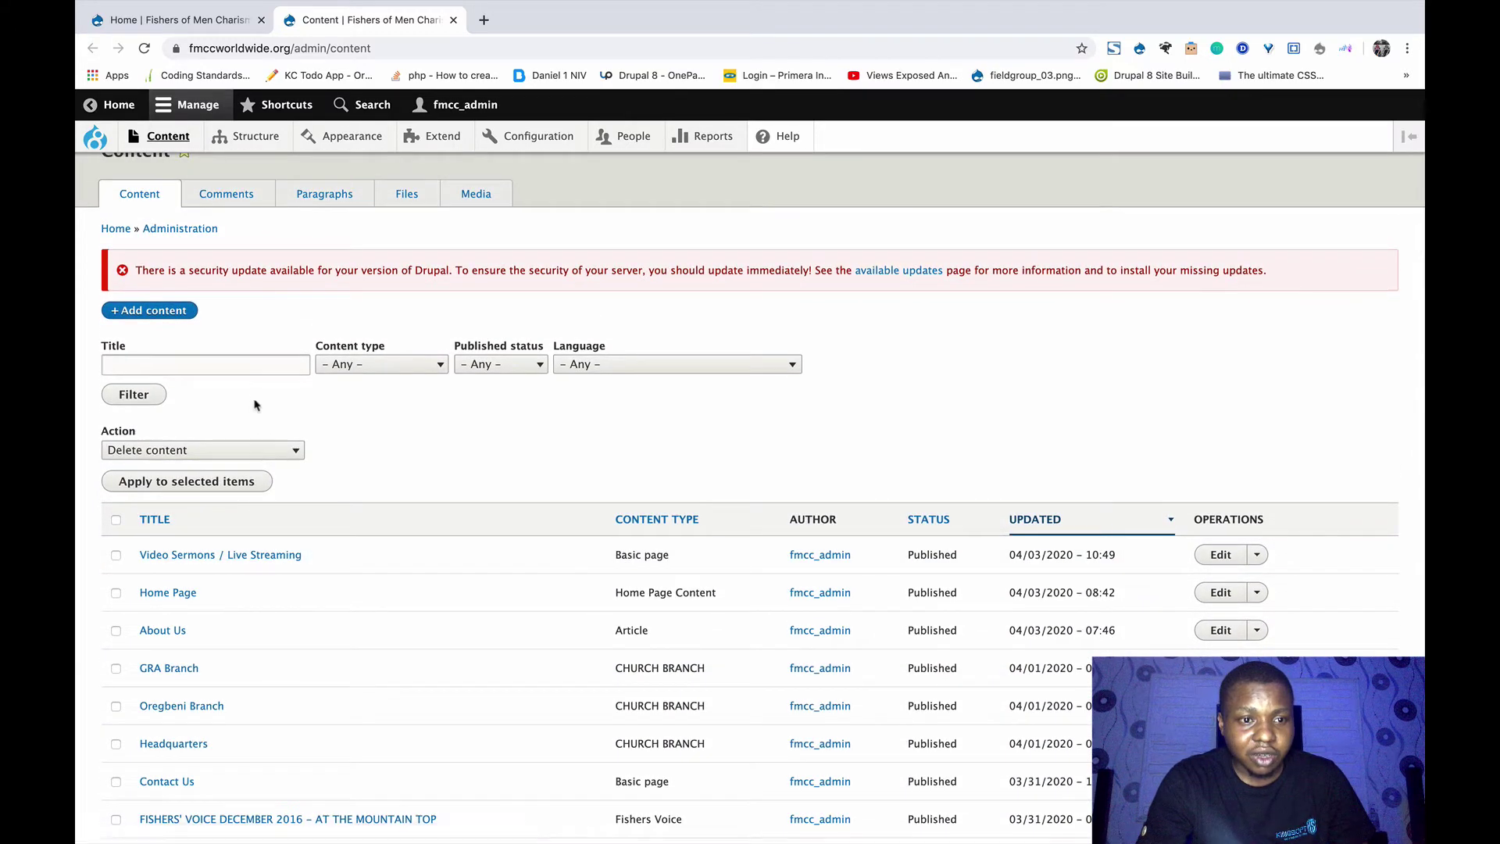
pyautogui.scroll(-1, 317, 444)
pyautogui.scroll(2, 318, 443)
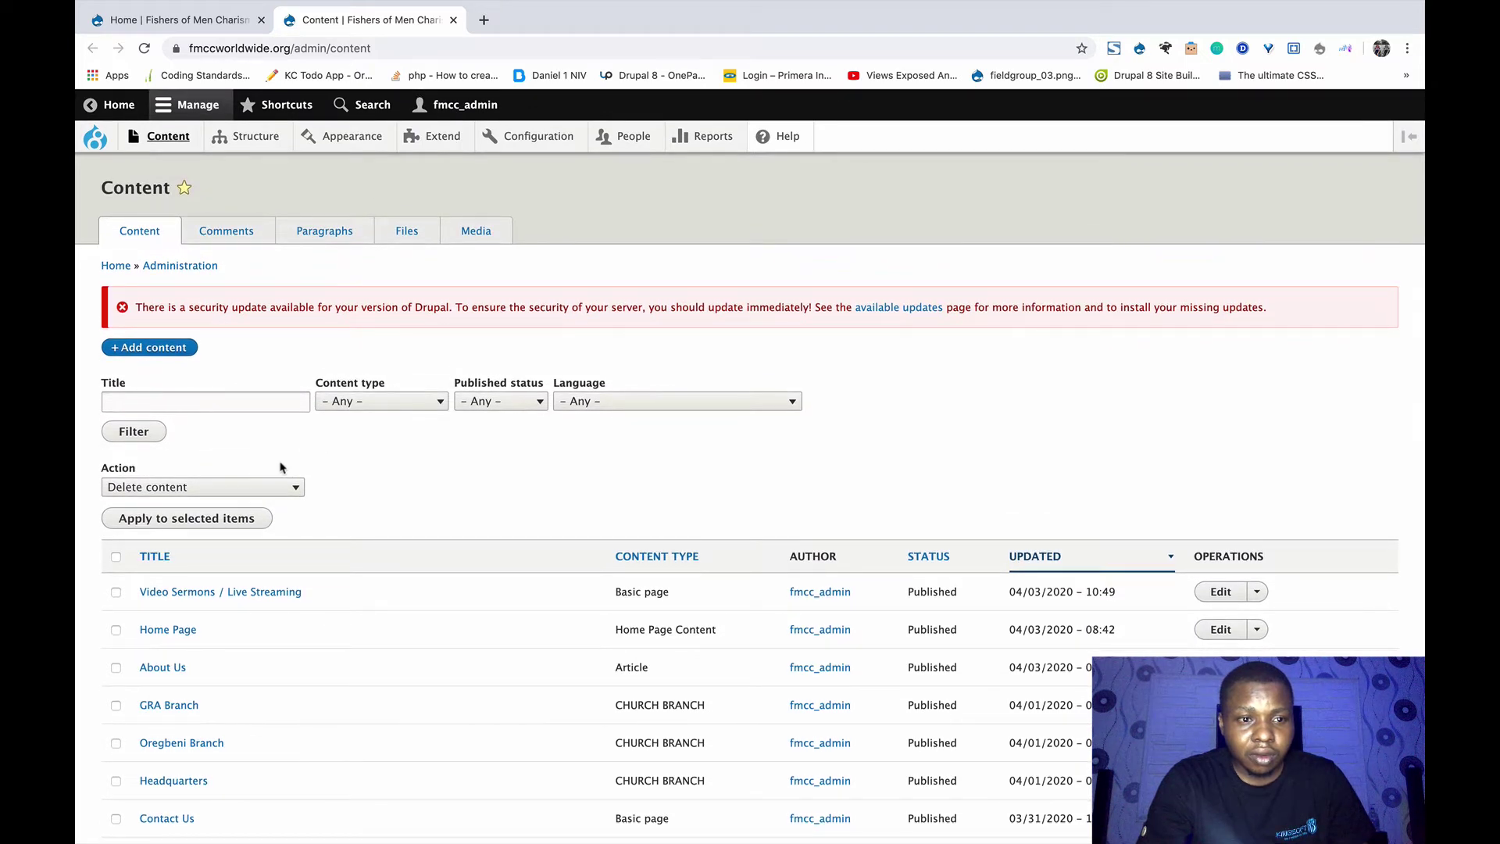
pyautogui.click(162, 355)
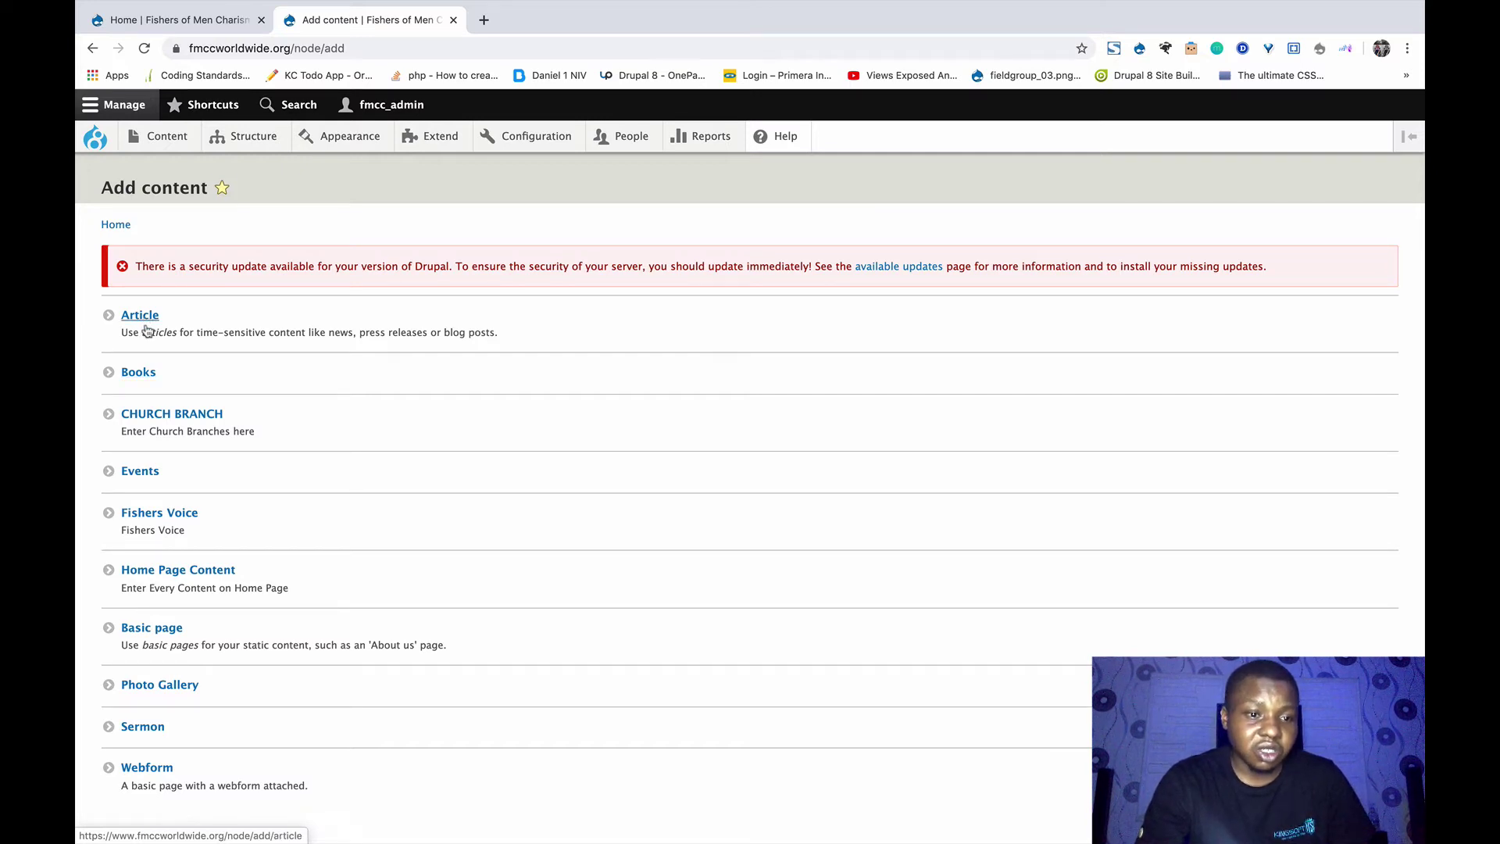
pyautogui.click(146, 631)
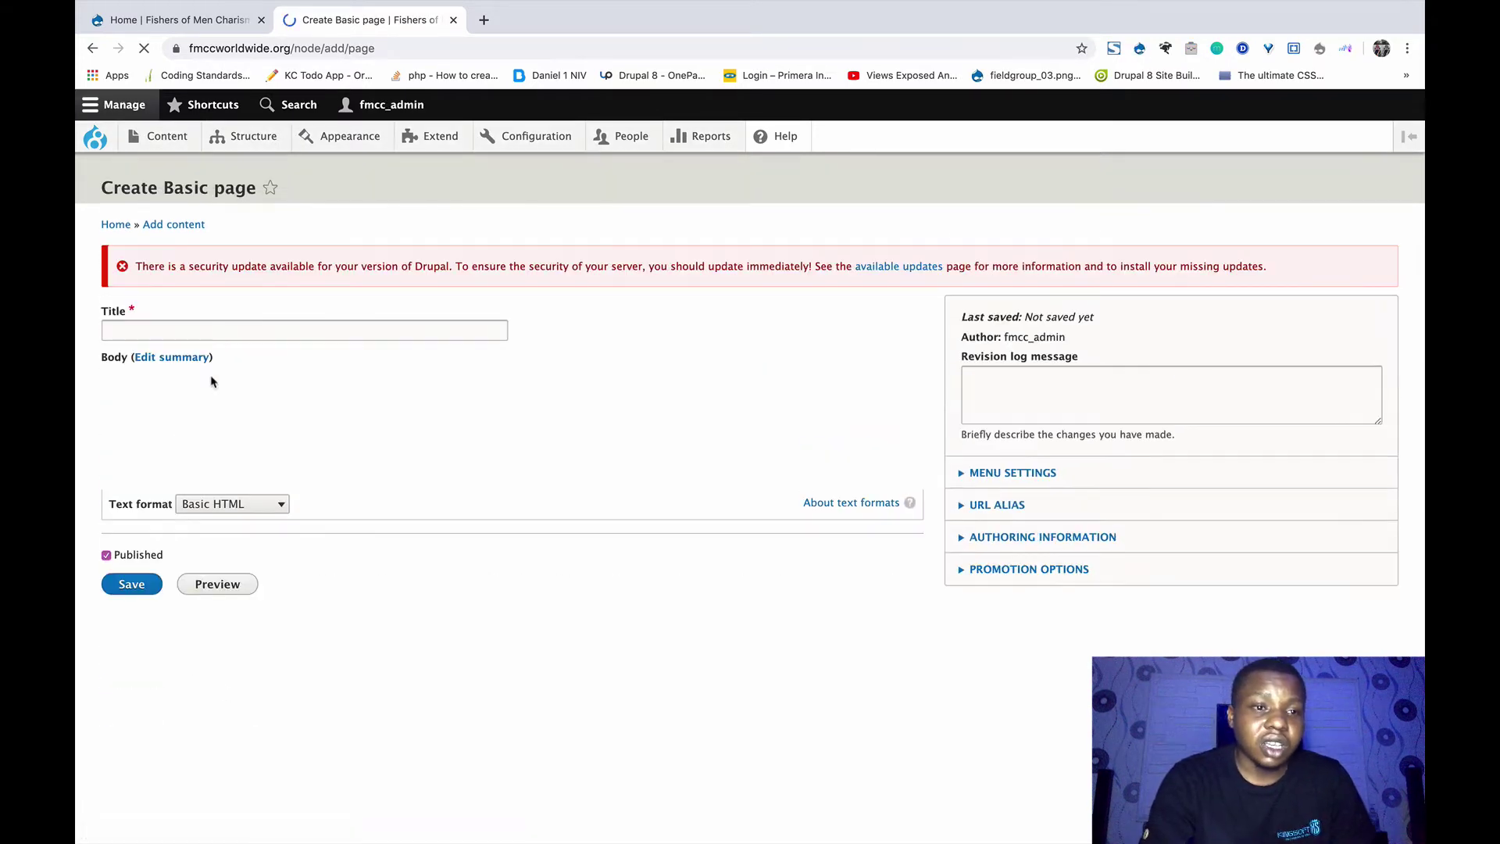
# - Title the new page "welcome to church" and place the cursor in its empty body
pyautogui.click(174, 331)
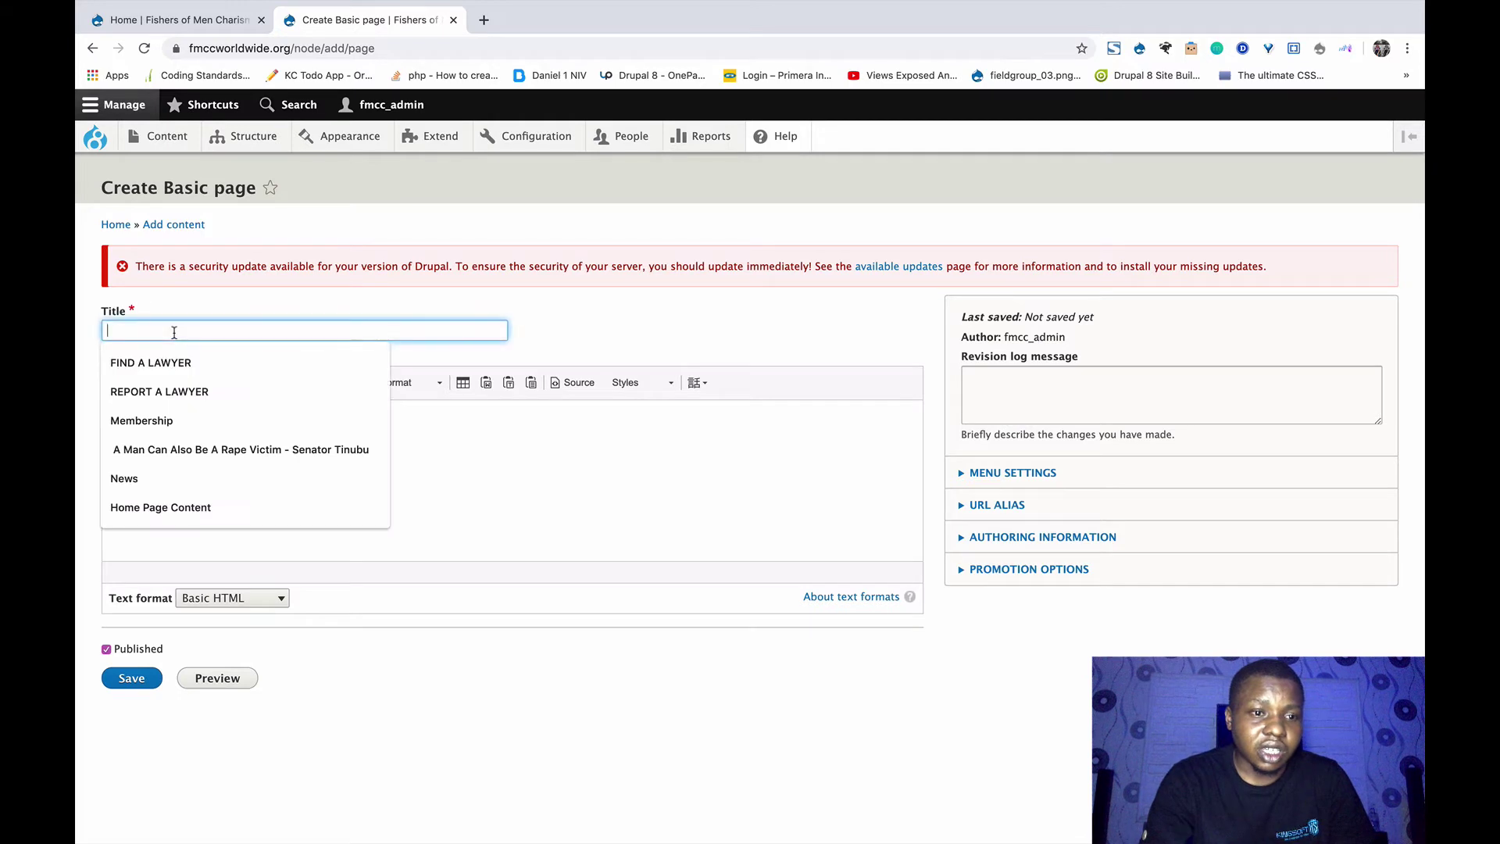
pyautogui.click(199, 305)
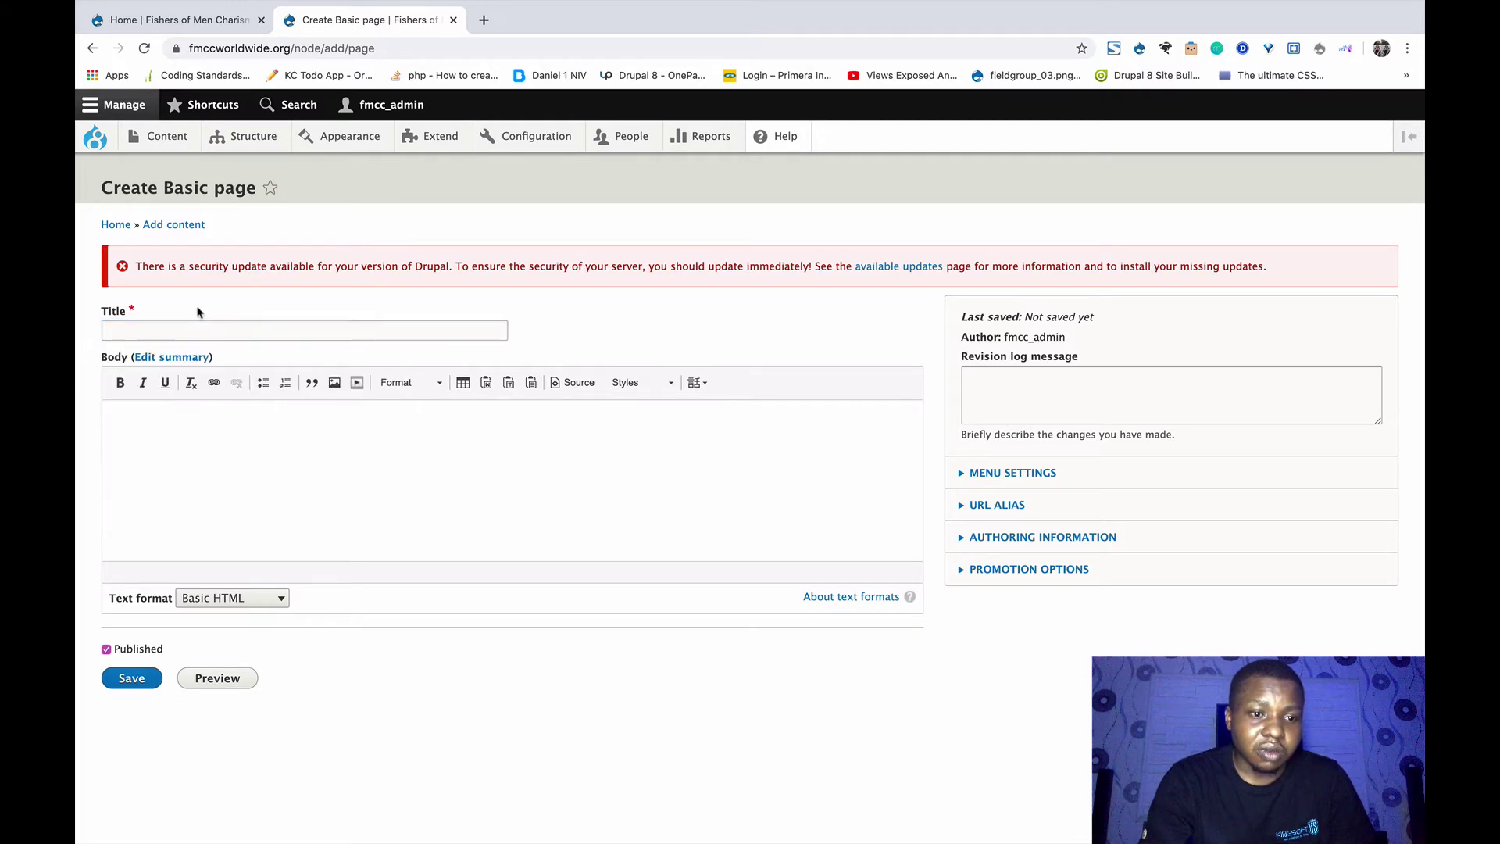
pyautogui.click(193, 330)
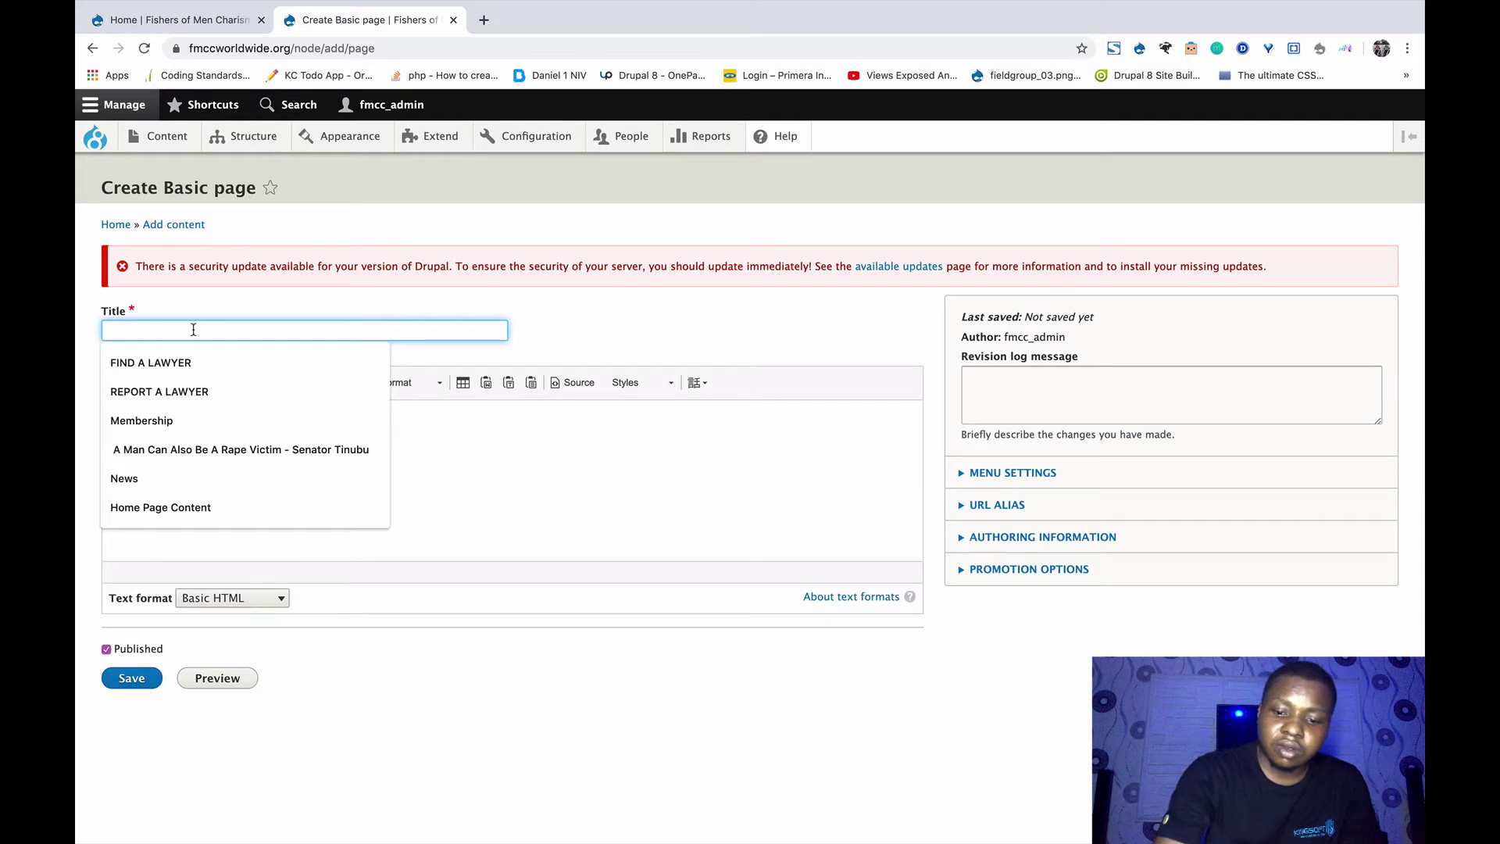
pyautogui.write('welcome to church')
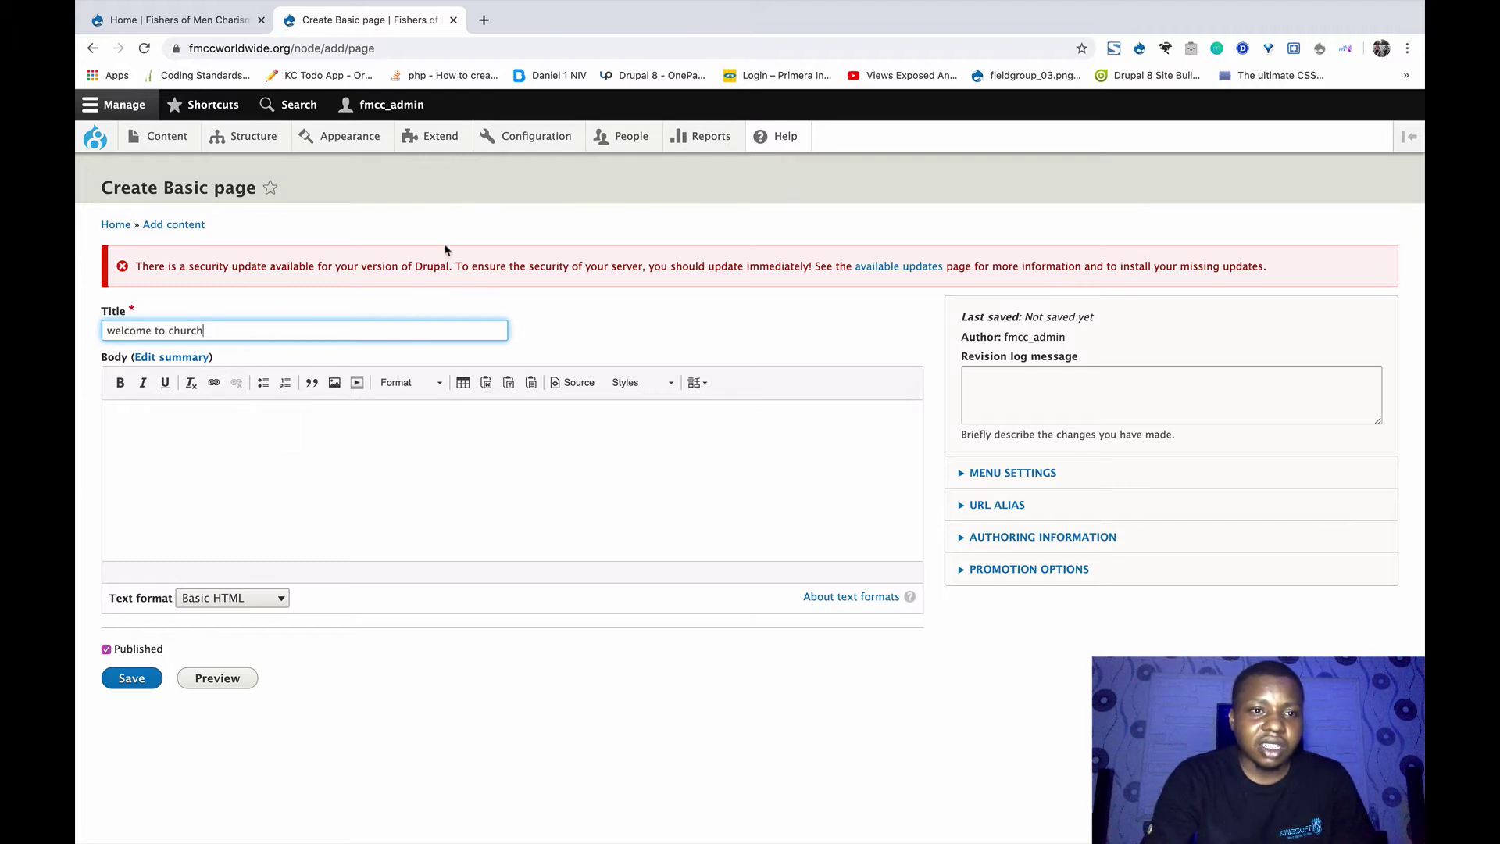
pyautogui.click(381, 464)
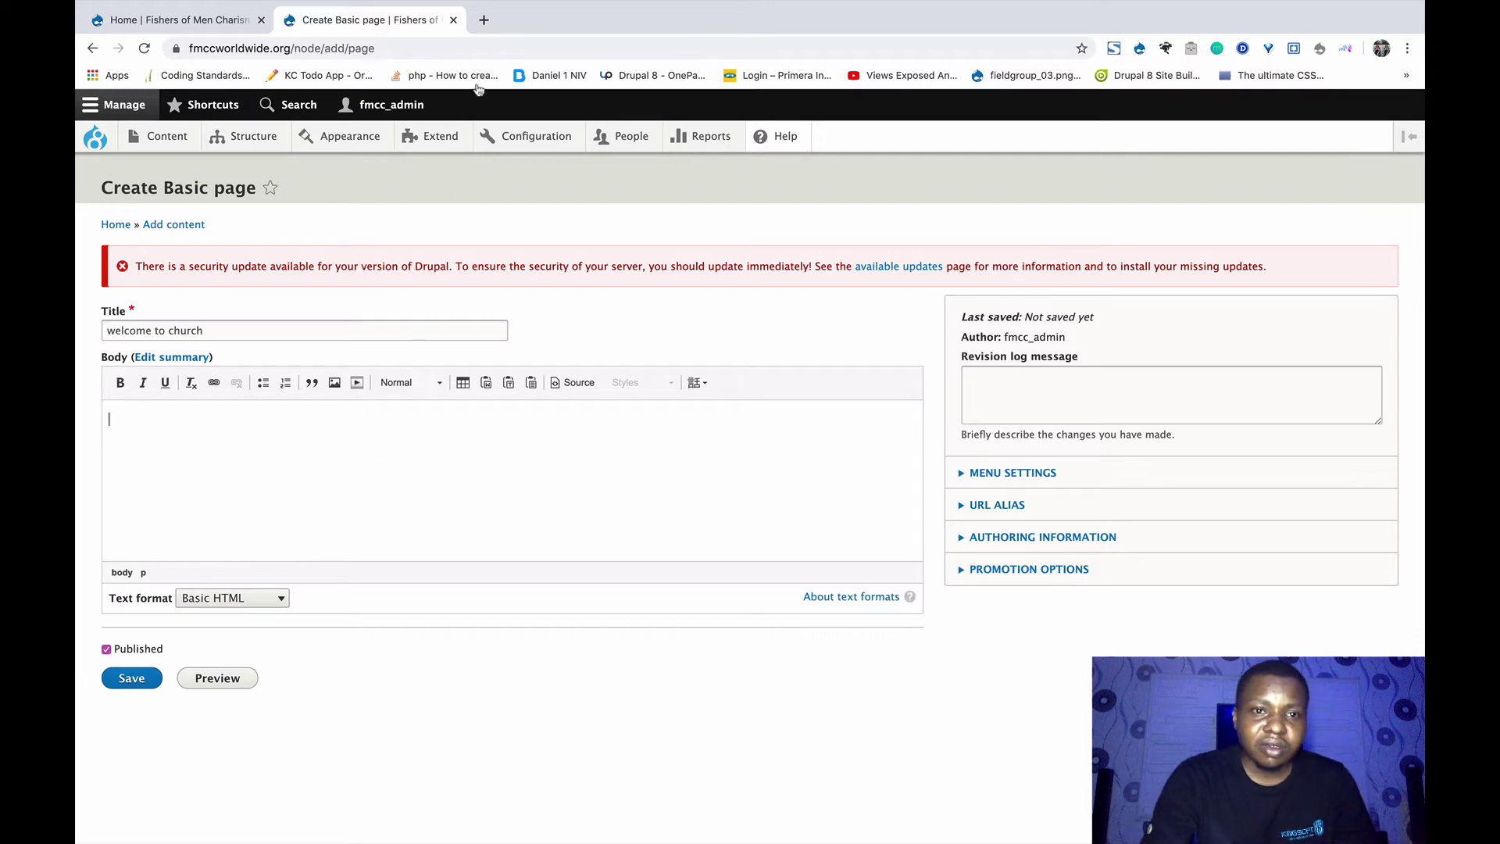
# - Search the web for "lorem ipsum" in a new browser tab and open the lipsum.com site
pyautogui.click(486, 21)
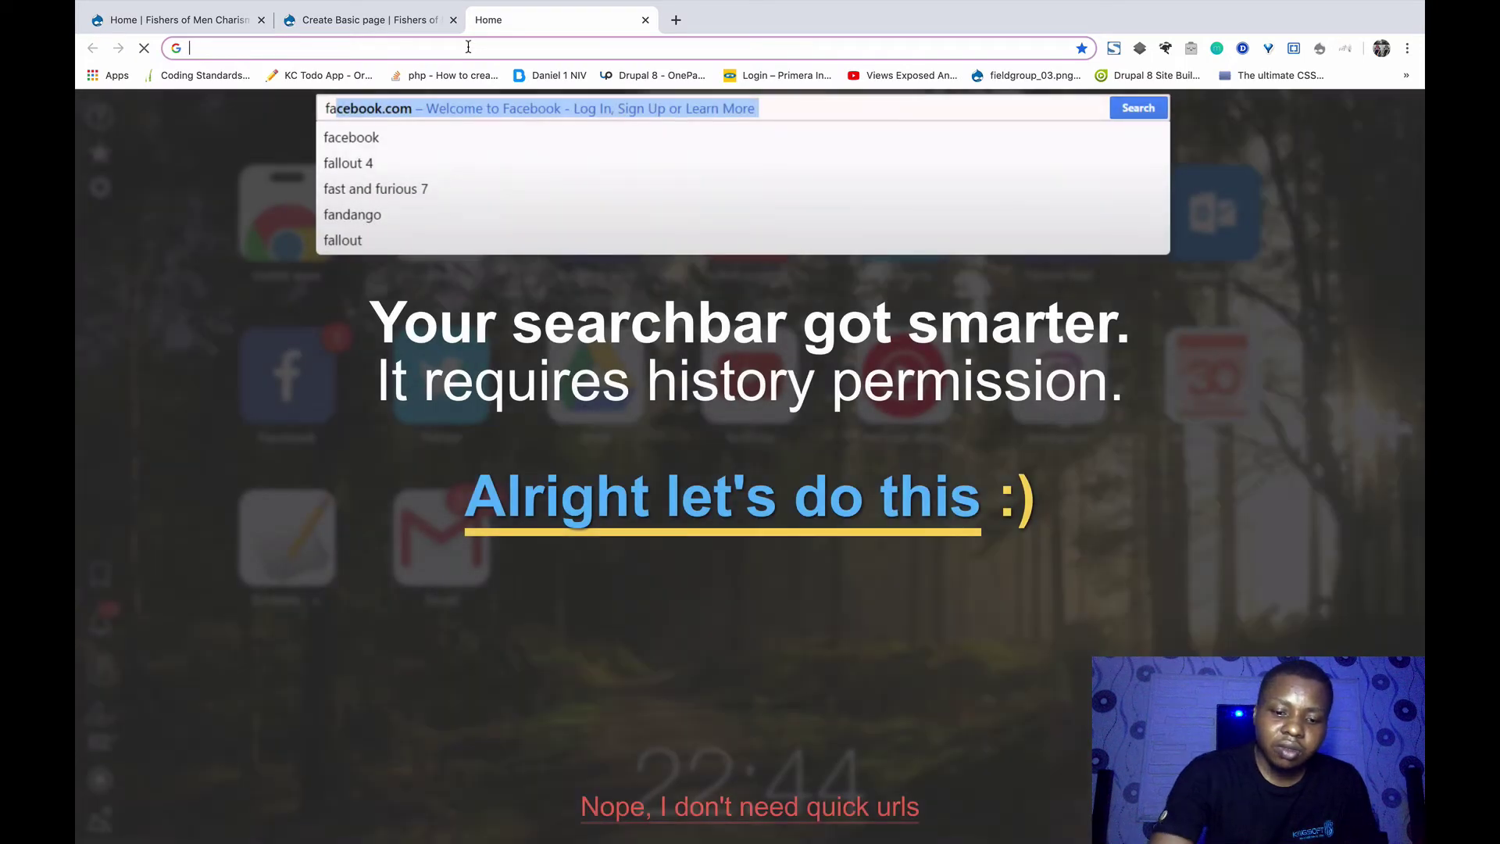
pyautogui.write('re')
pyautogui.press('BackSpace')
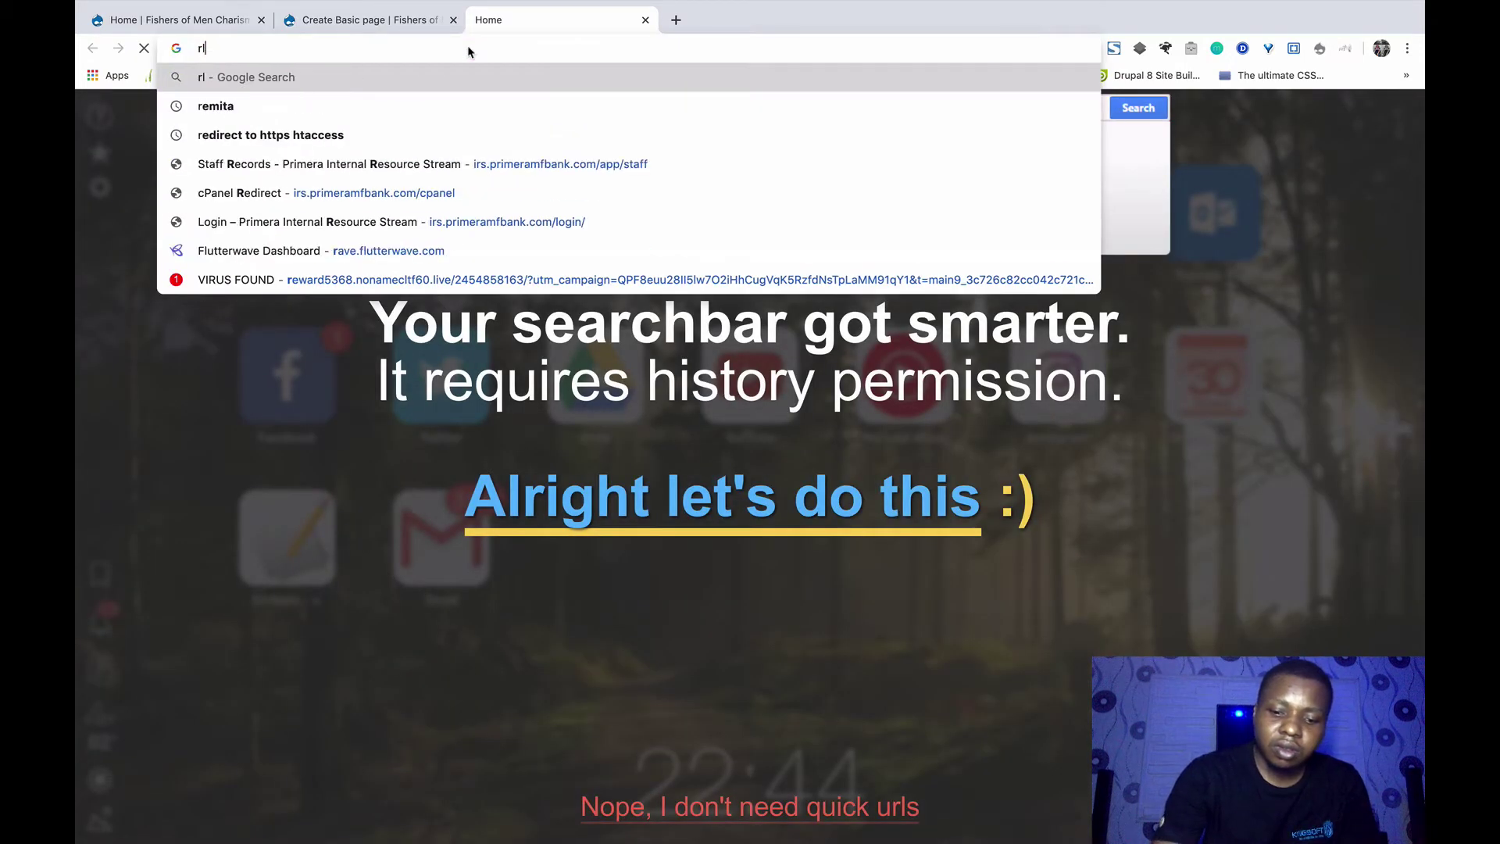
pyautogui.write('lorem')
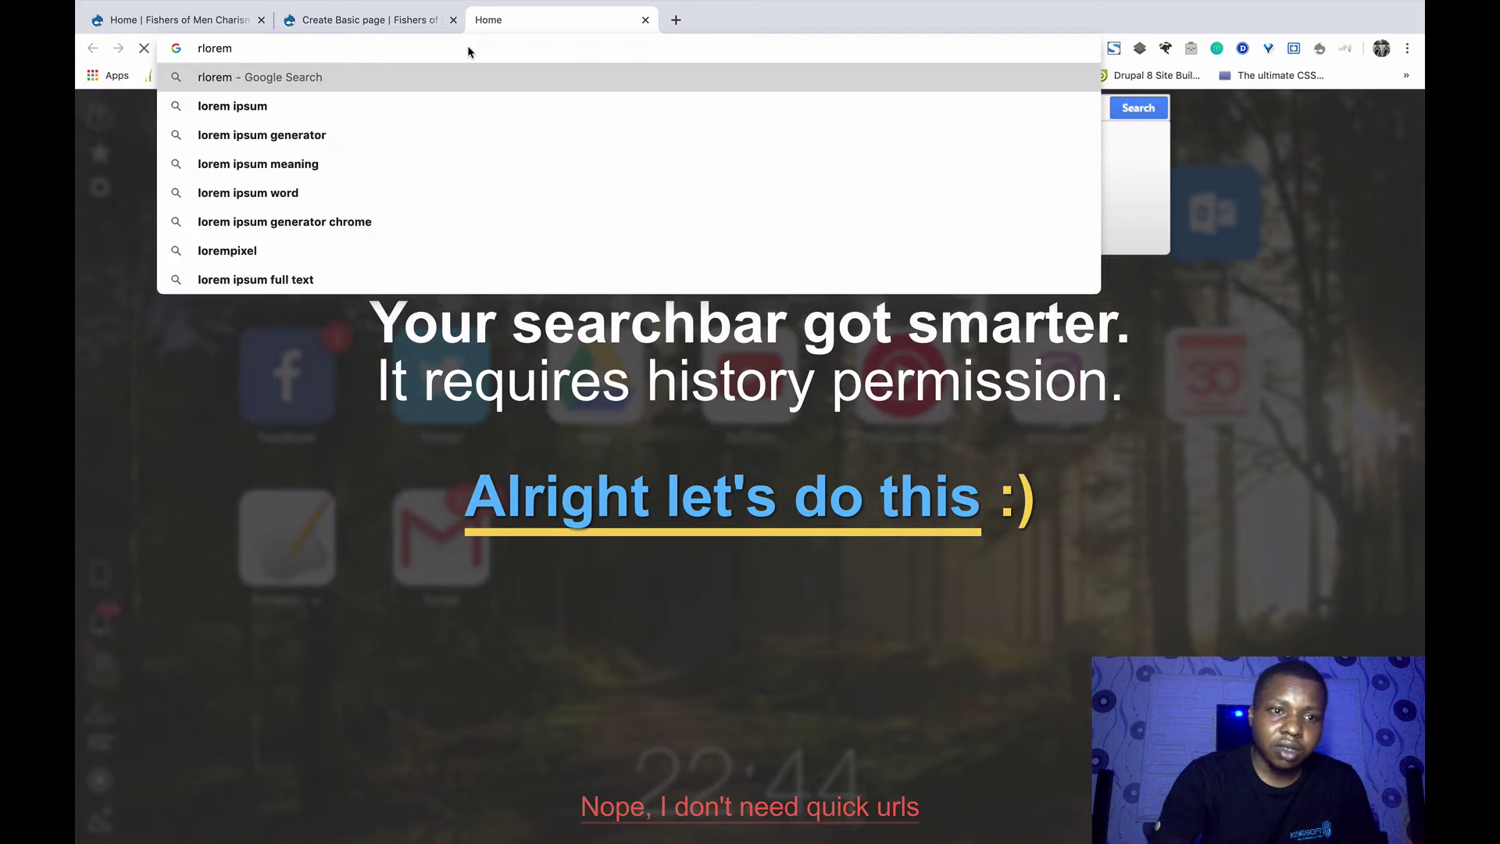
pyautogui.click(344, 105)
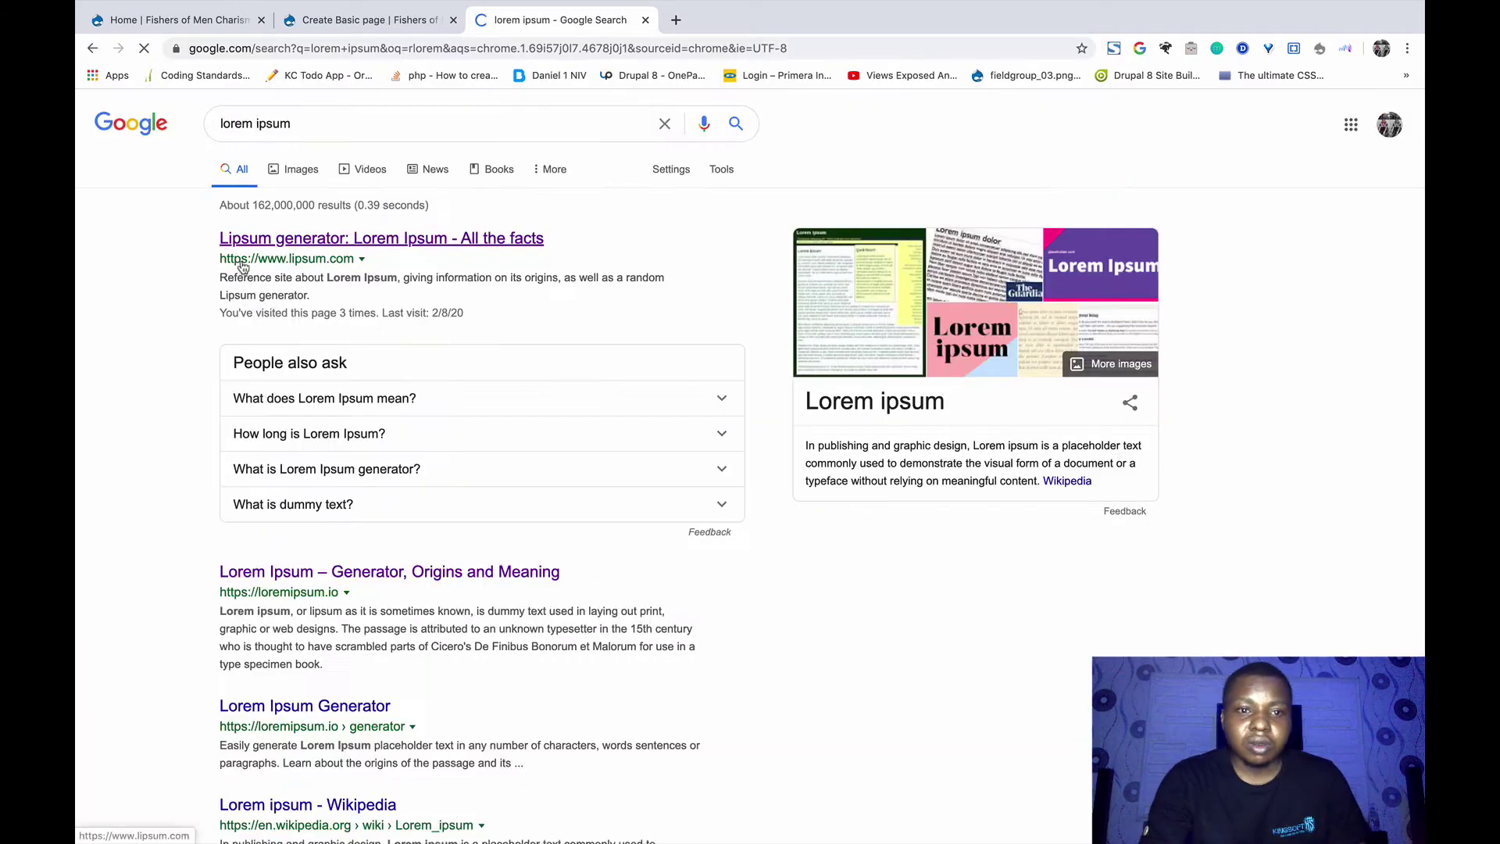
pyautogui.click(380, 239)
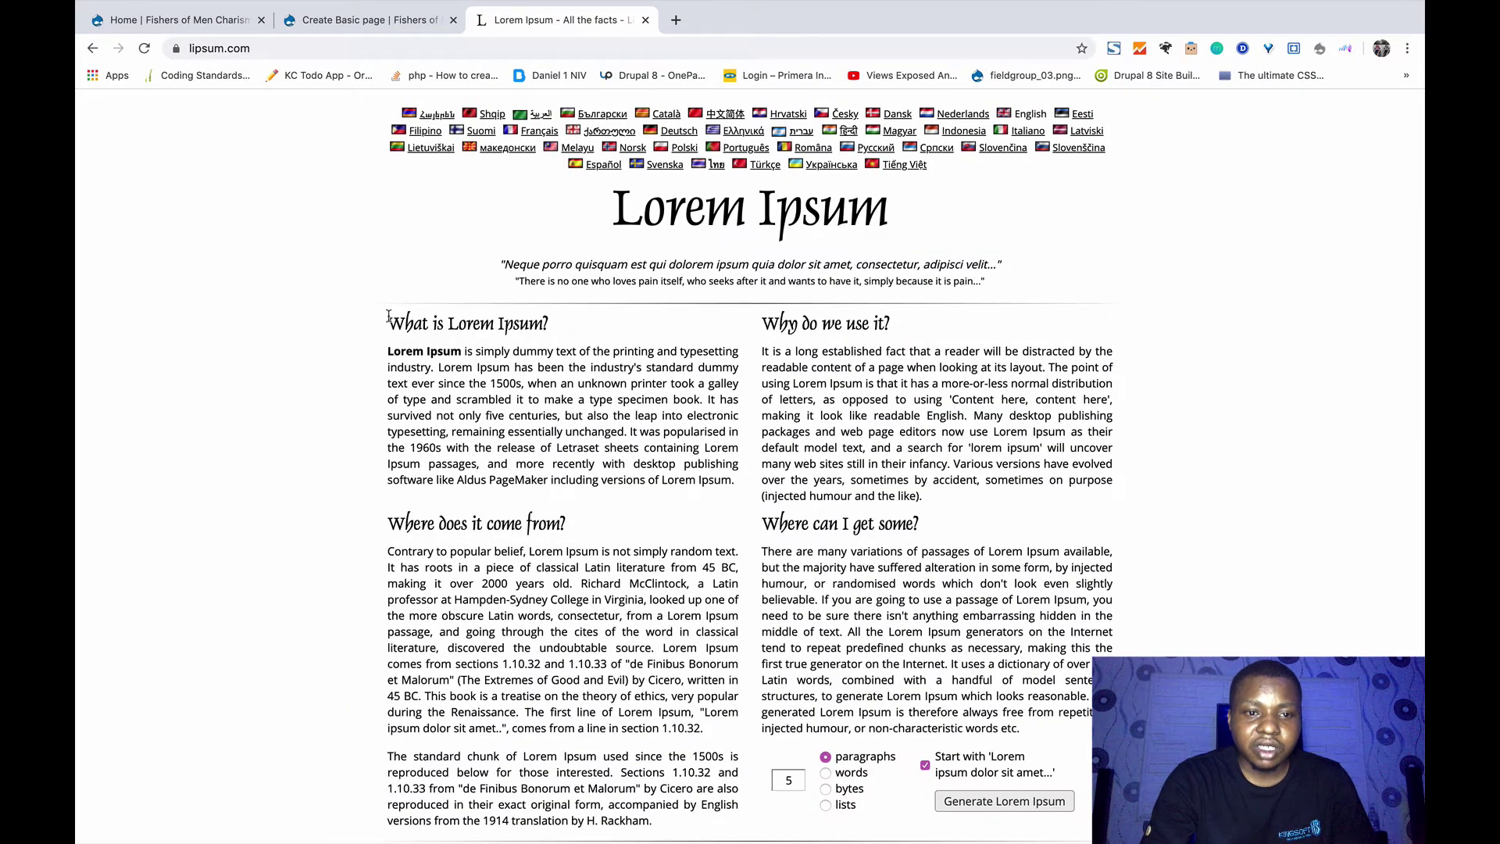
# - Copy the "What is Lorem Ipsum?" heading and paragraph and paste them twice into the new page's body
pyautogui.moveTo(389, 316); pyautogui.dragTo(738, 320)
pyautogui.hotkey('ctrl', 'c')
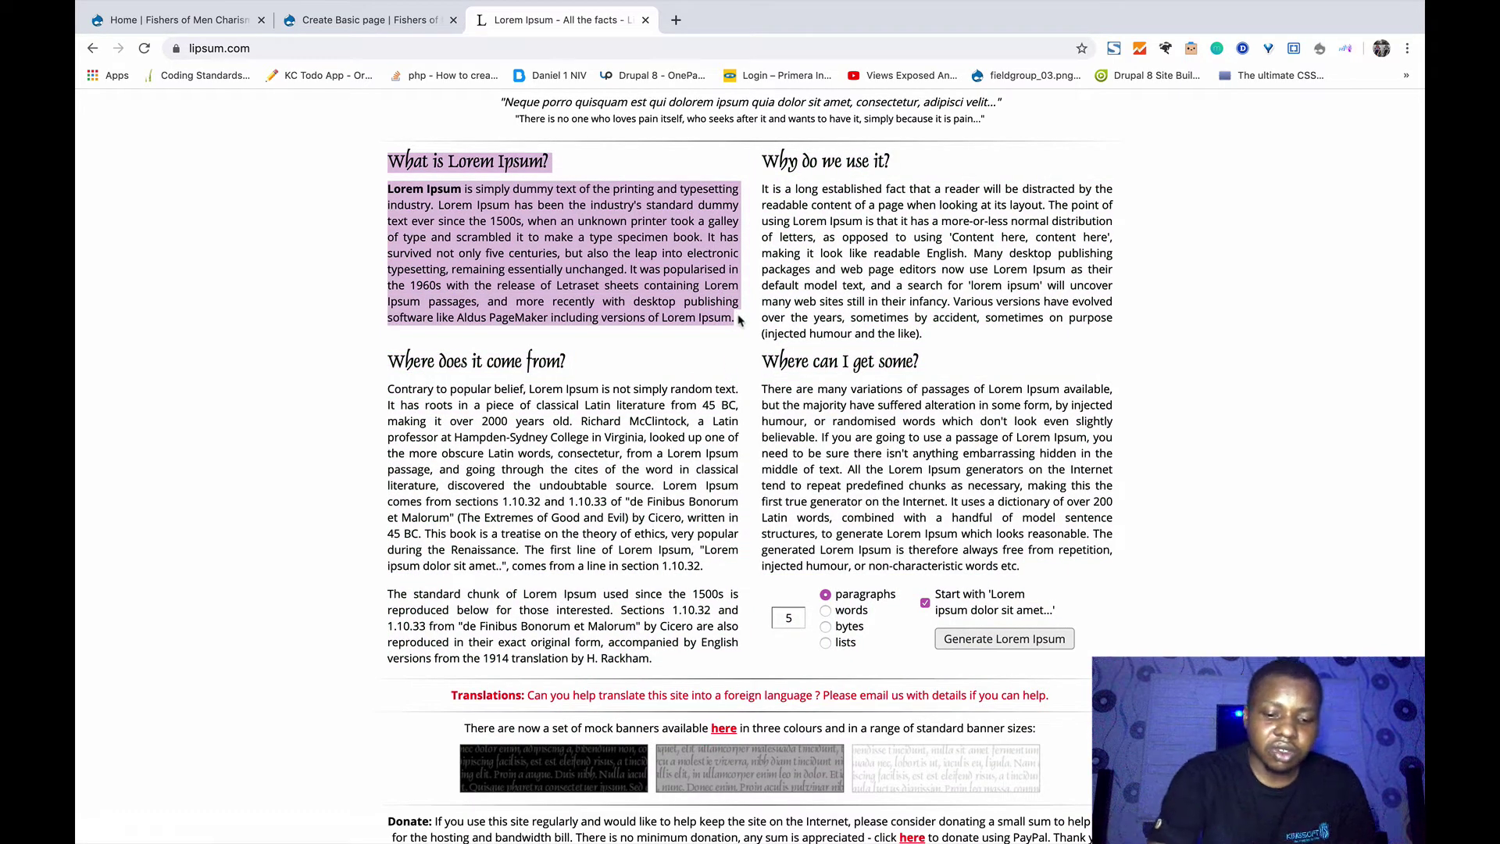
pyautogui.click(368, 20)
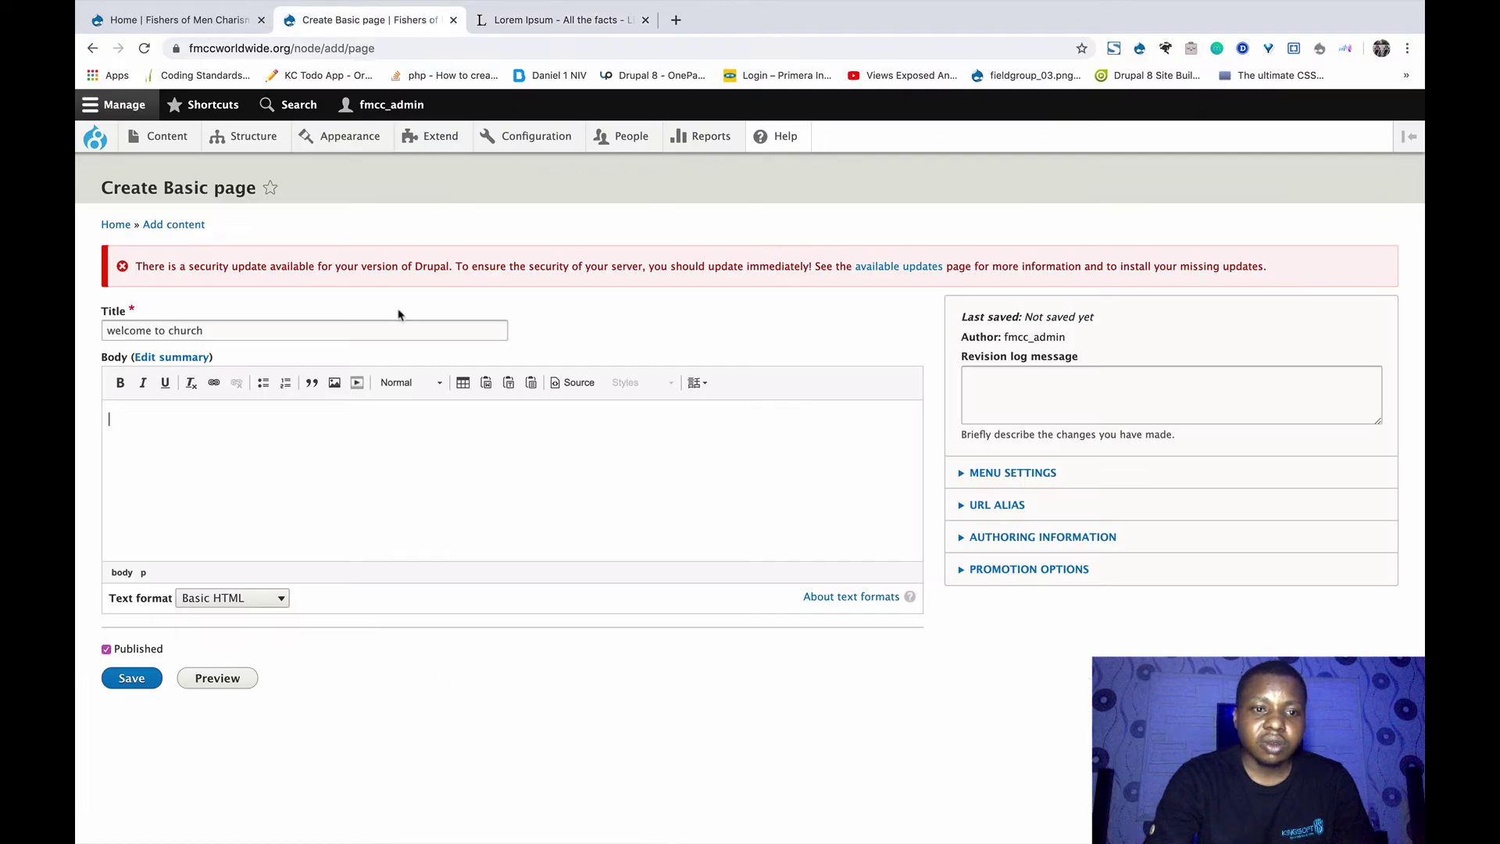
pyautogui.click(356, 467)
pyautogui.rightClick(356, 466)
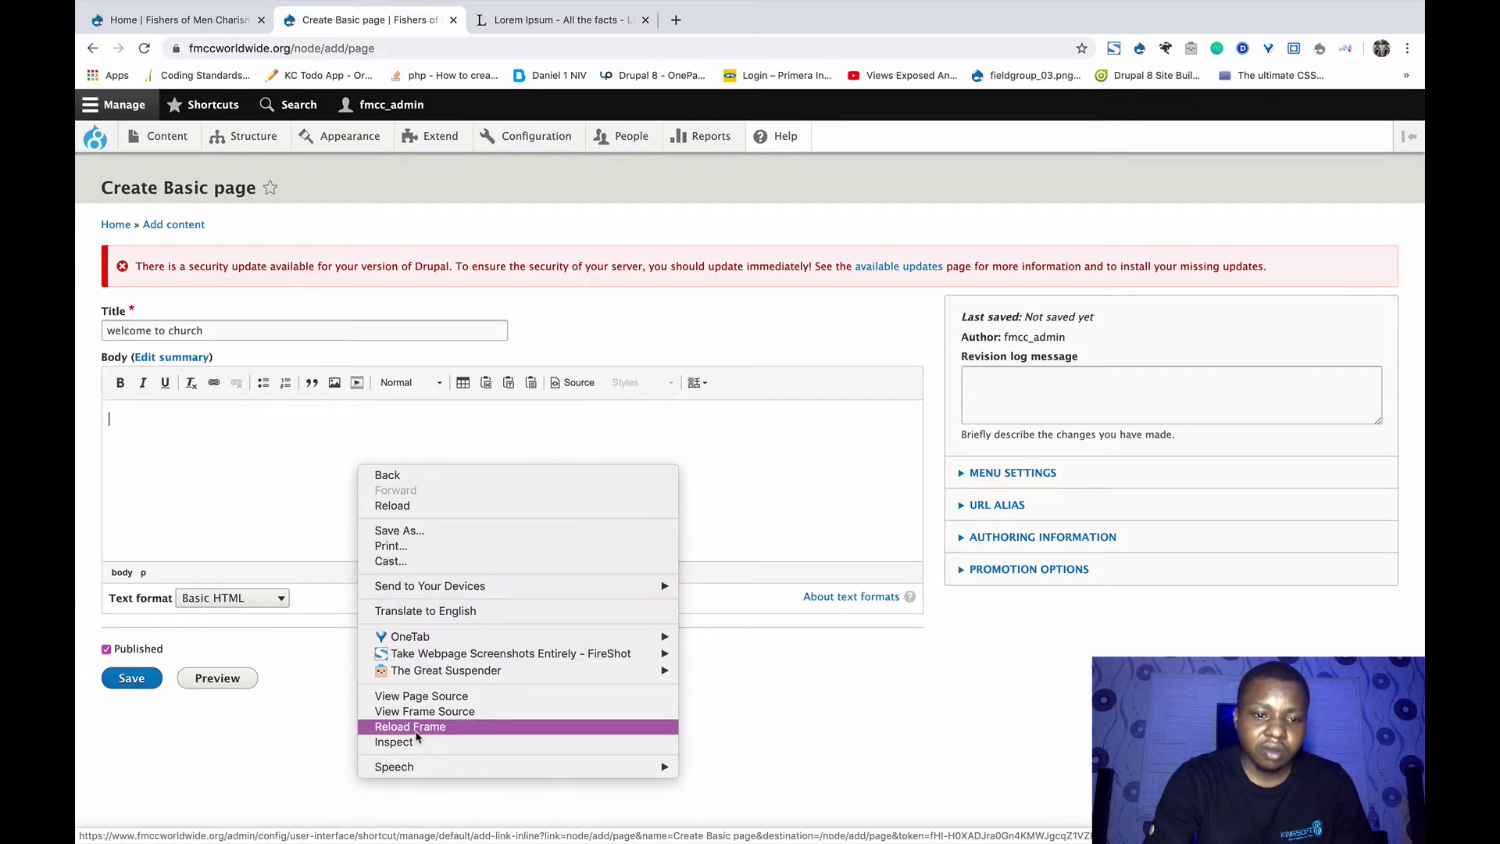
pyautogui.click(271, 485)
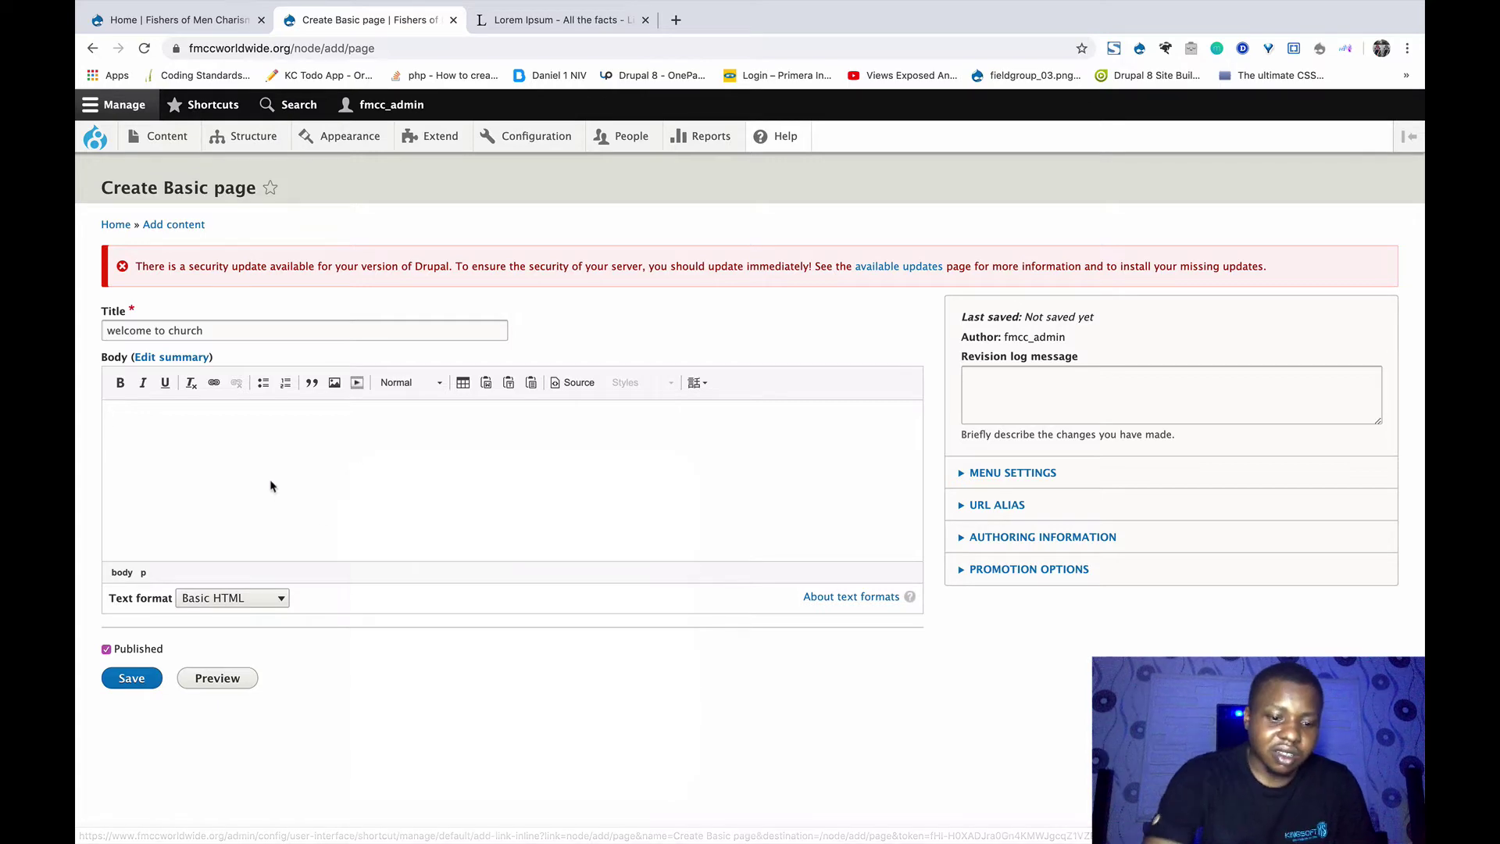
pyautogui.hotkey('ctrl', 'v')
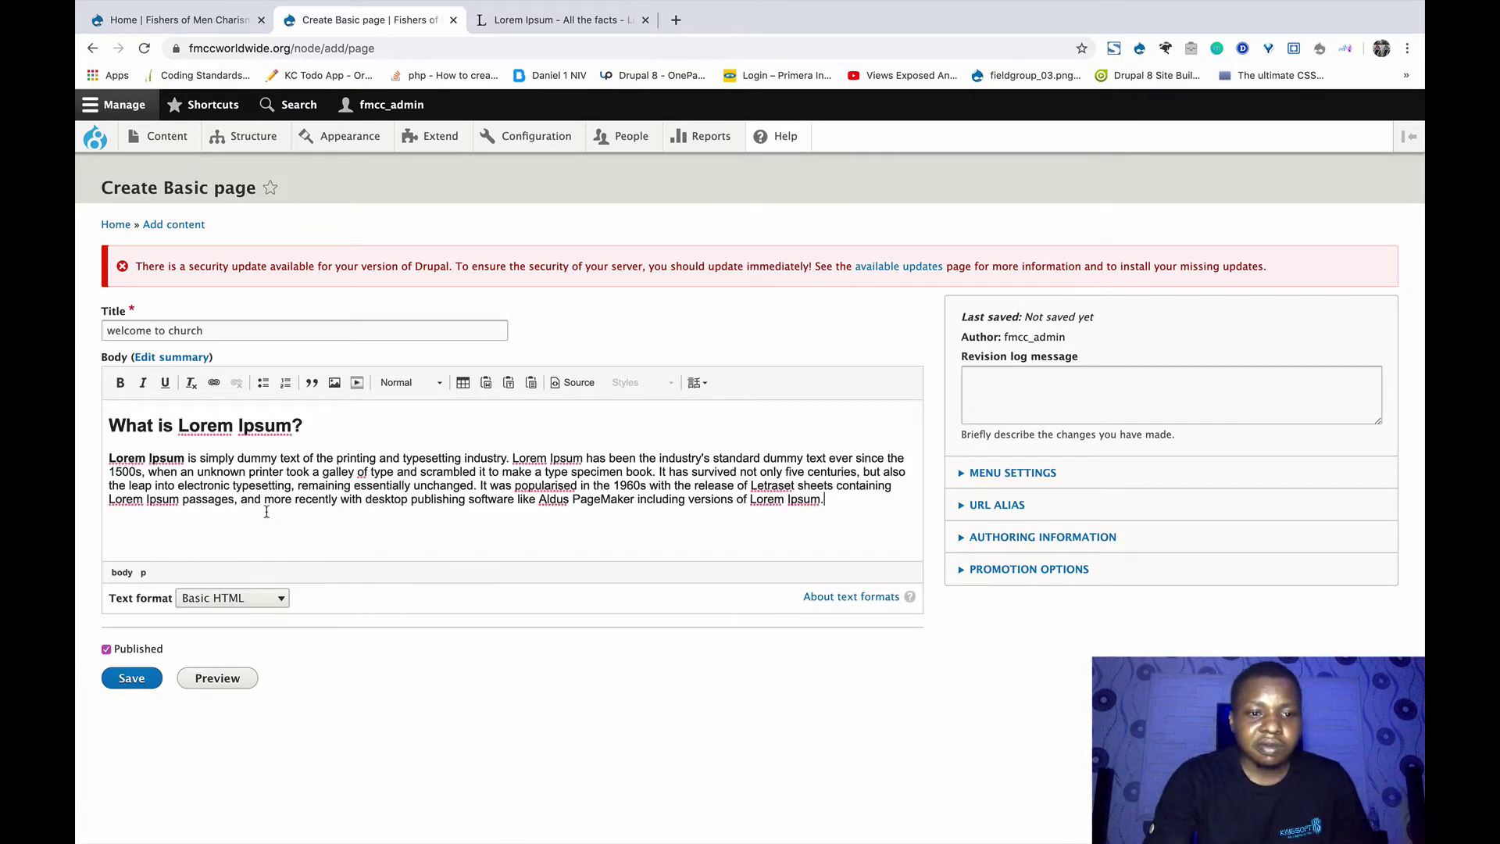
pyautogui.hotkey('ctrl', 'v')
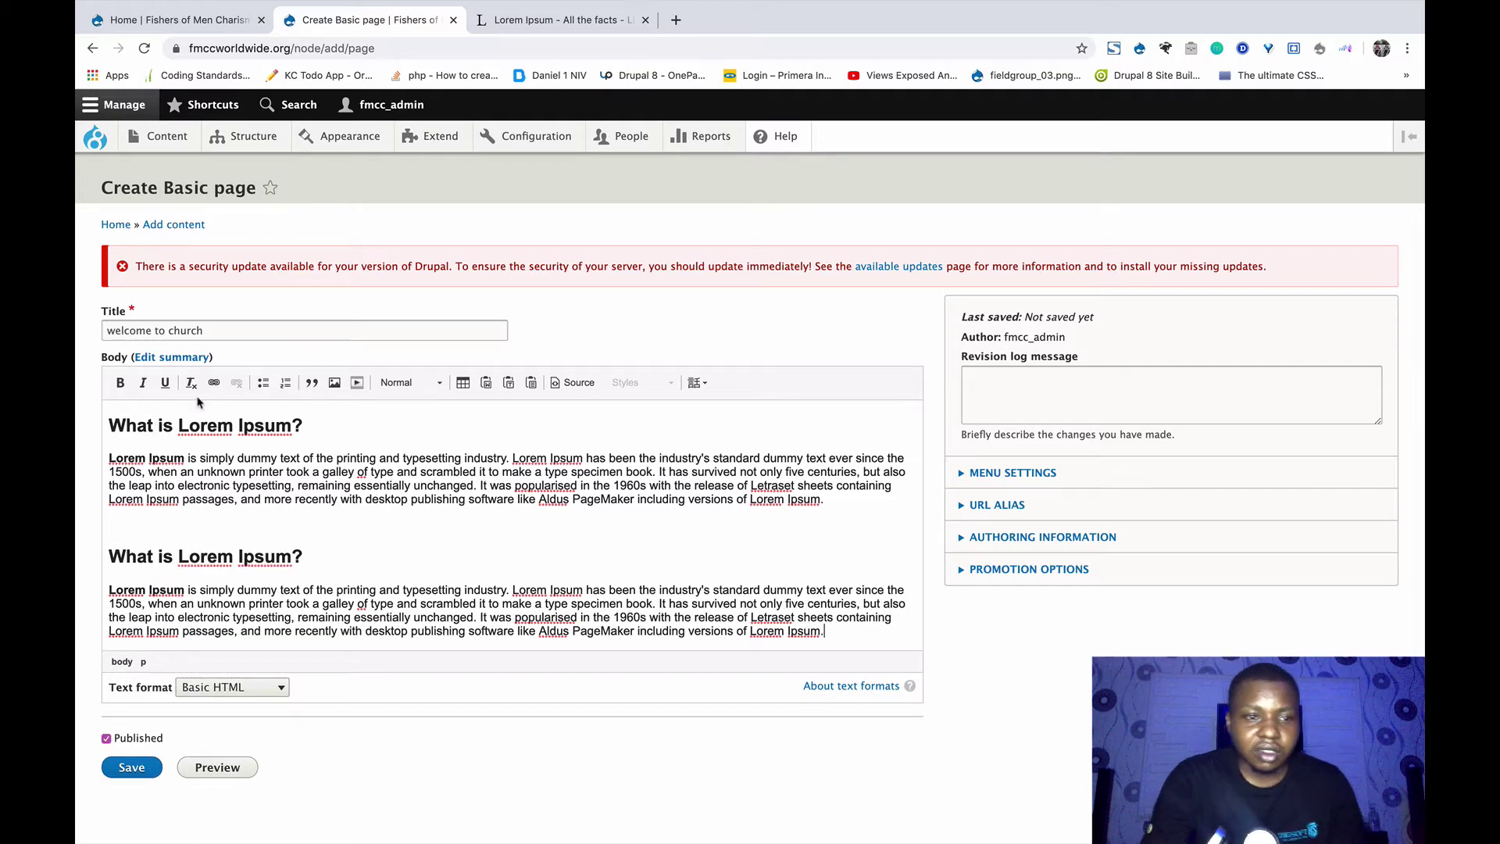
# - Show the summary field above the body and enter "this is a welcome page" as the summary
pyautogui.click(185, 358)
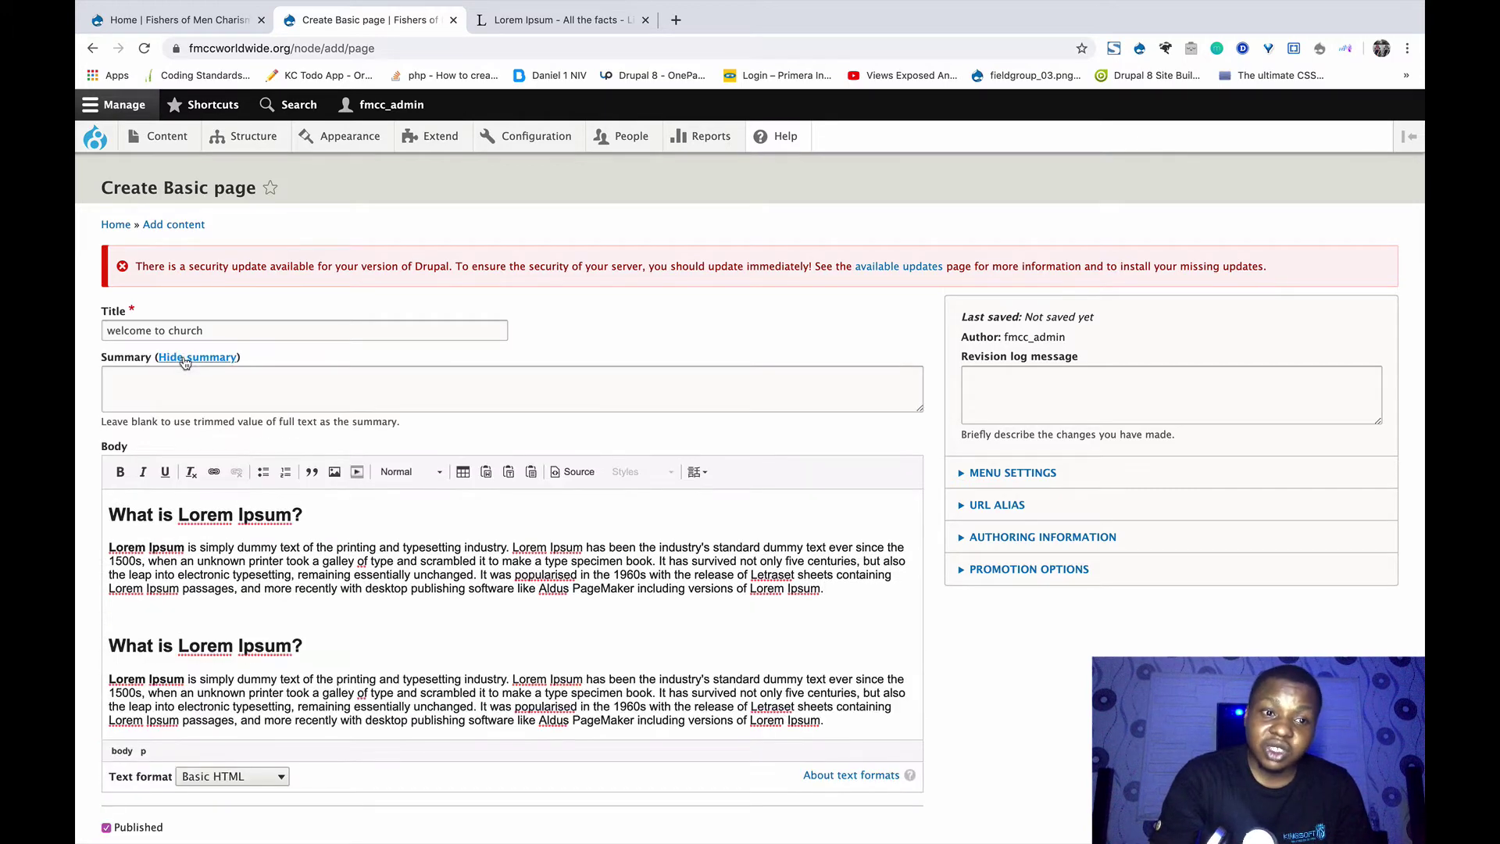
pyautogui.click(217, 391)
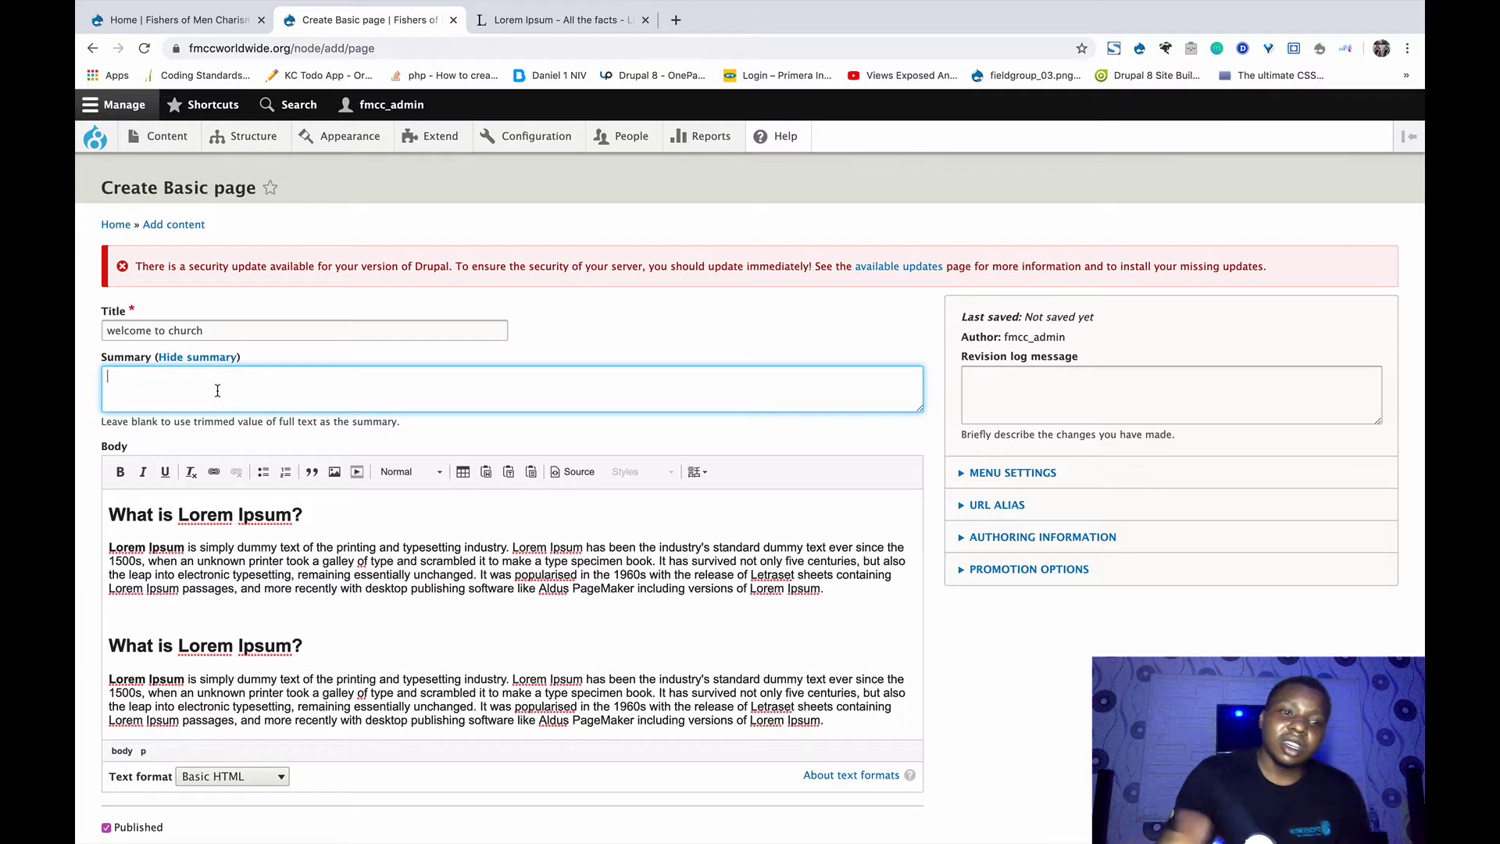
pyautogui.write('t')
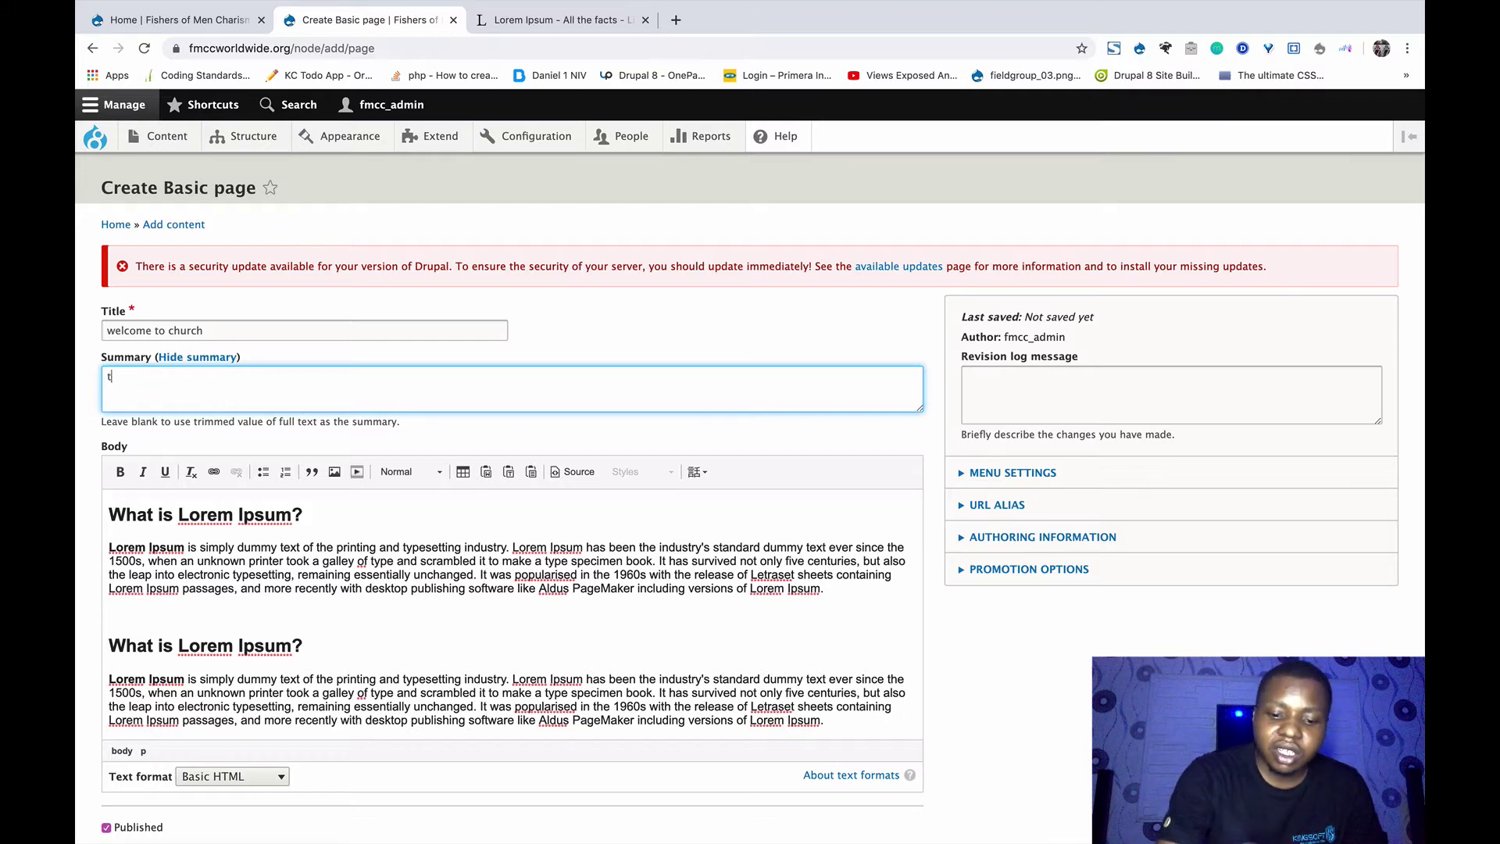
pyautogui.write('his i')
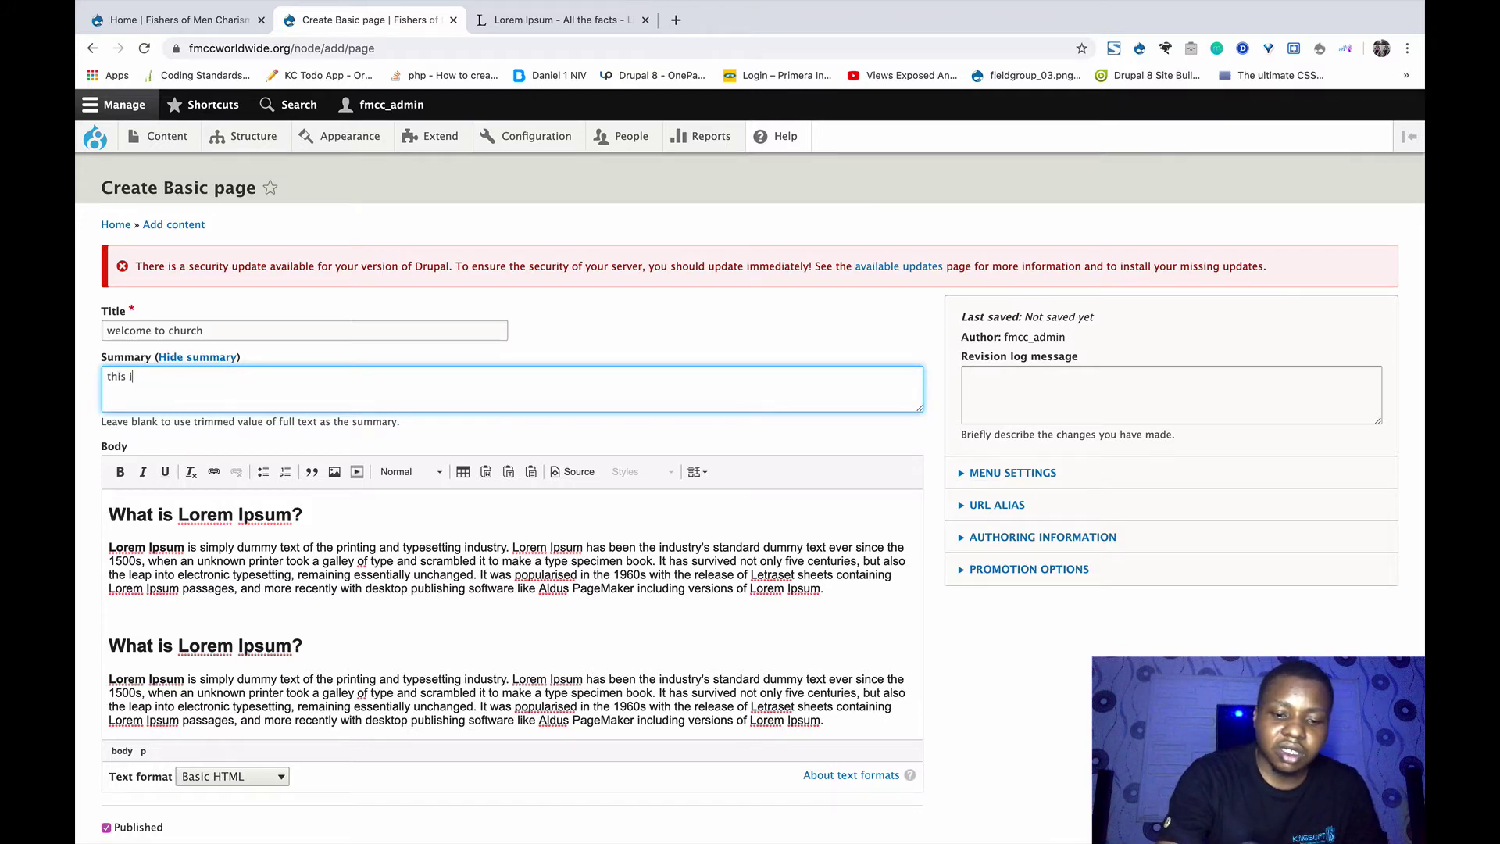
pyautogui.write('s a wel')
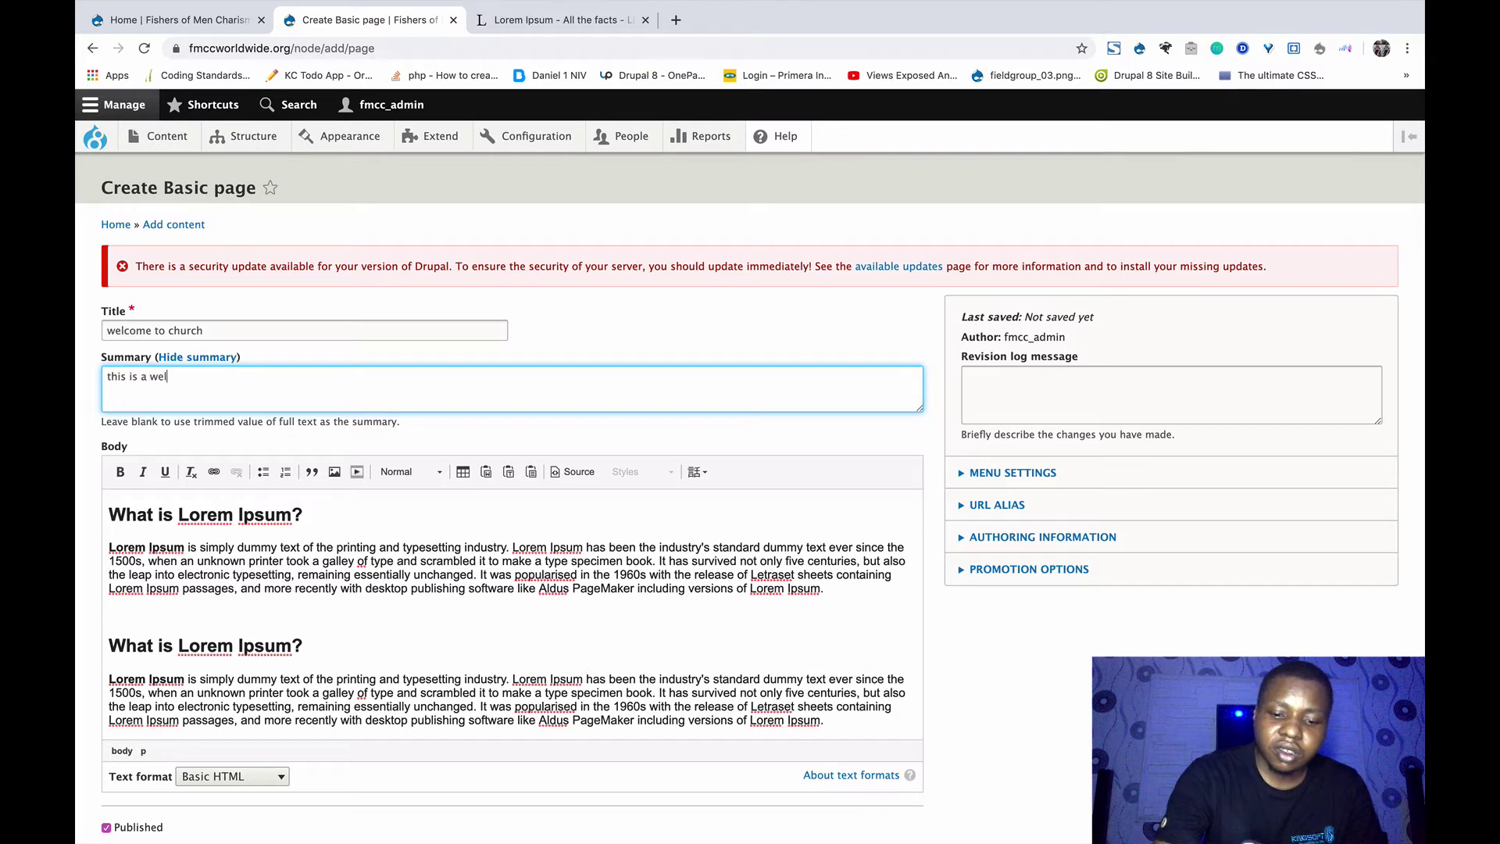
pyautogui.write('come')
pyautogui.write('page')
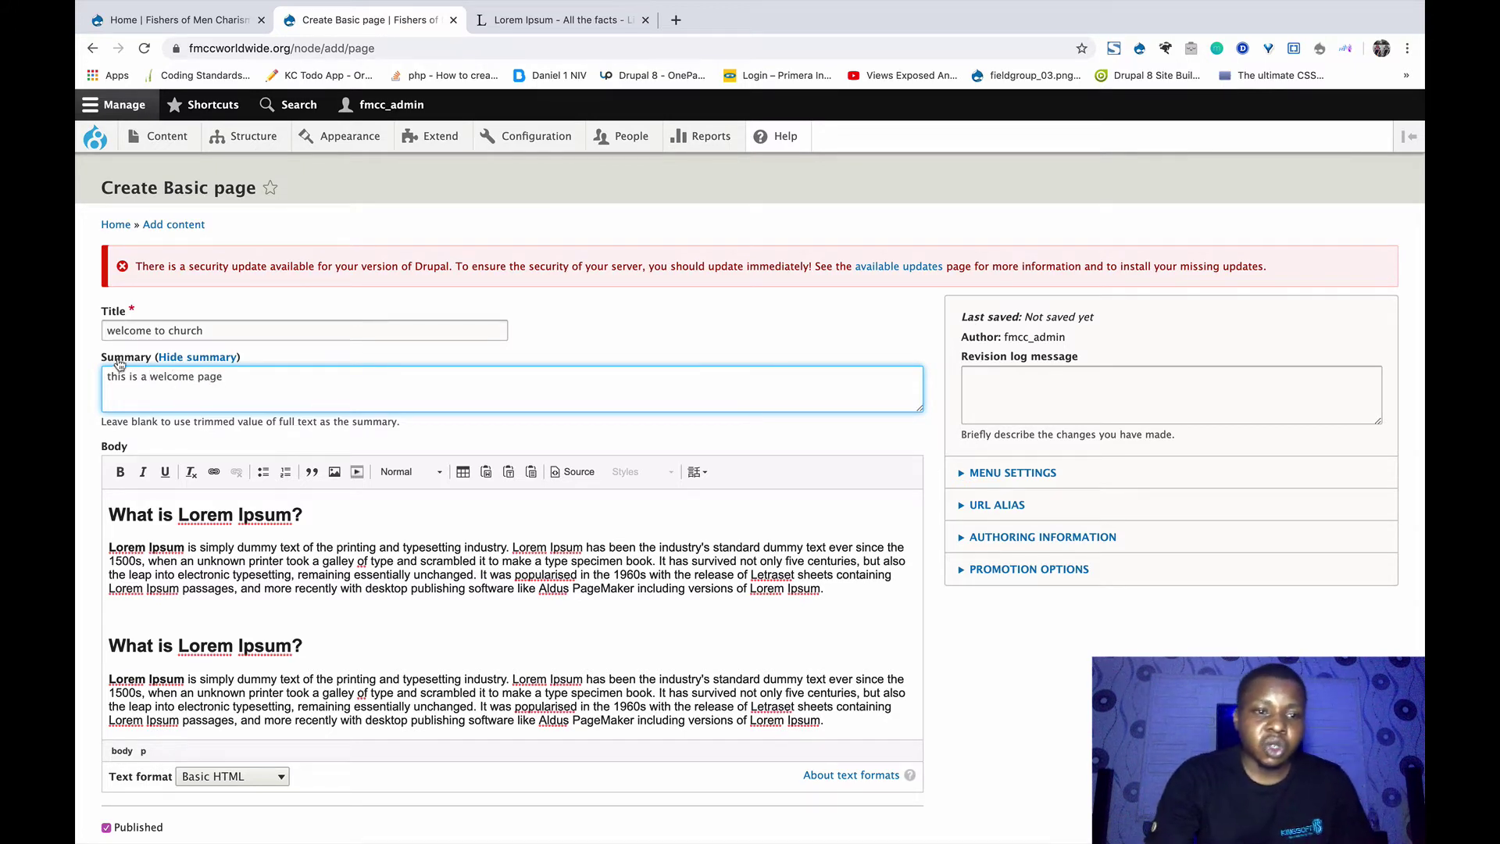
# - Add an empty line between the two lorem ipsum sections and upload false news_16x9.jpg as an image to insert there
pyautogui.scroll(-2, 207, 477)
pyautogui.scroll(-1, 207, 480)
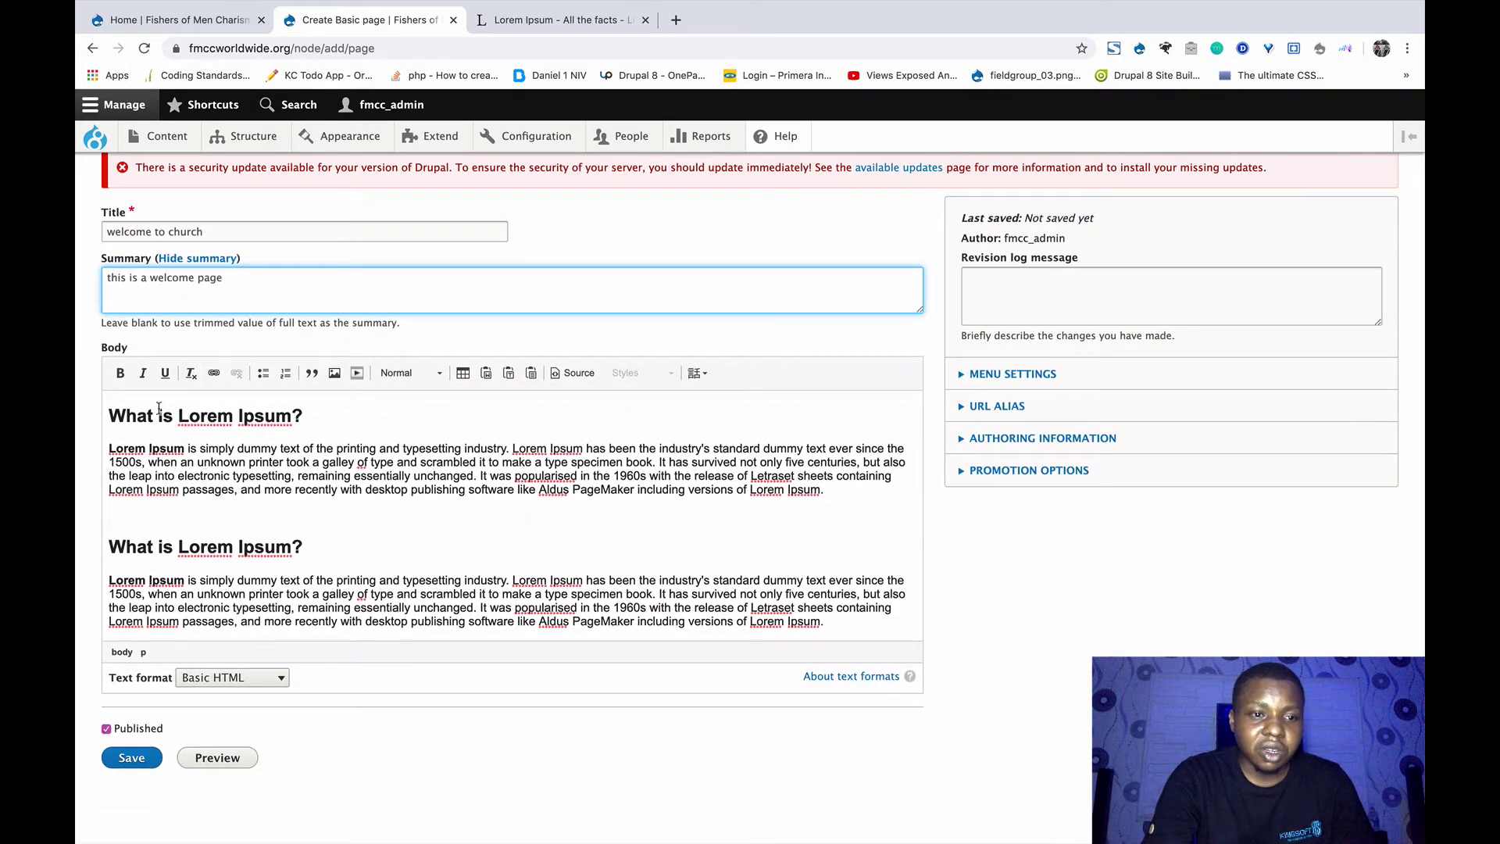
pyautogui.click(110, 409)
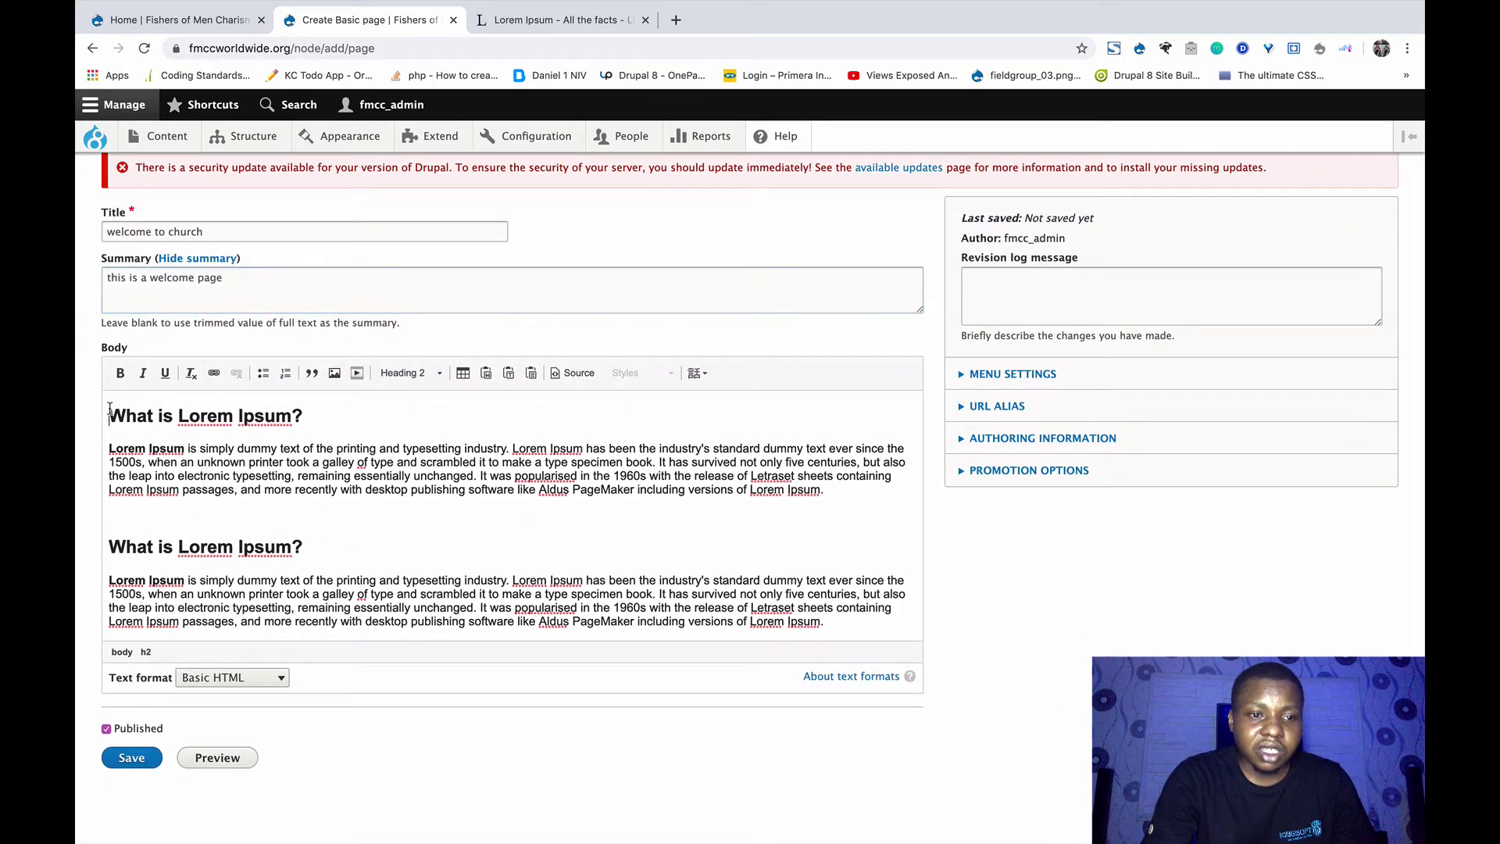
pyautogui.click(268, 513)
pyautogui.press('Return')
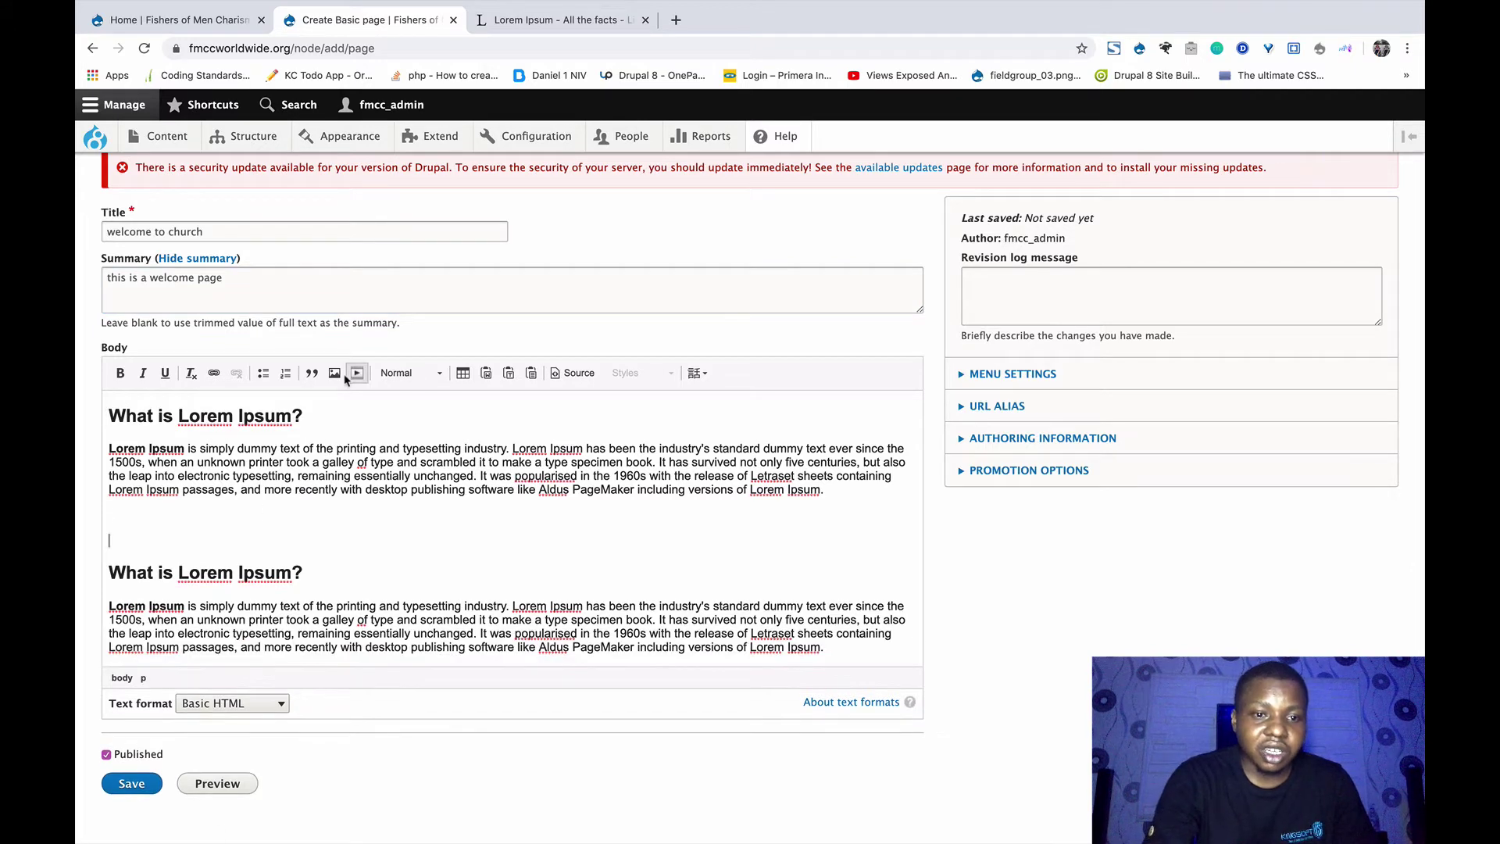
pyautogui.click(334, 373)
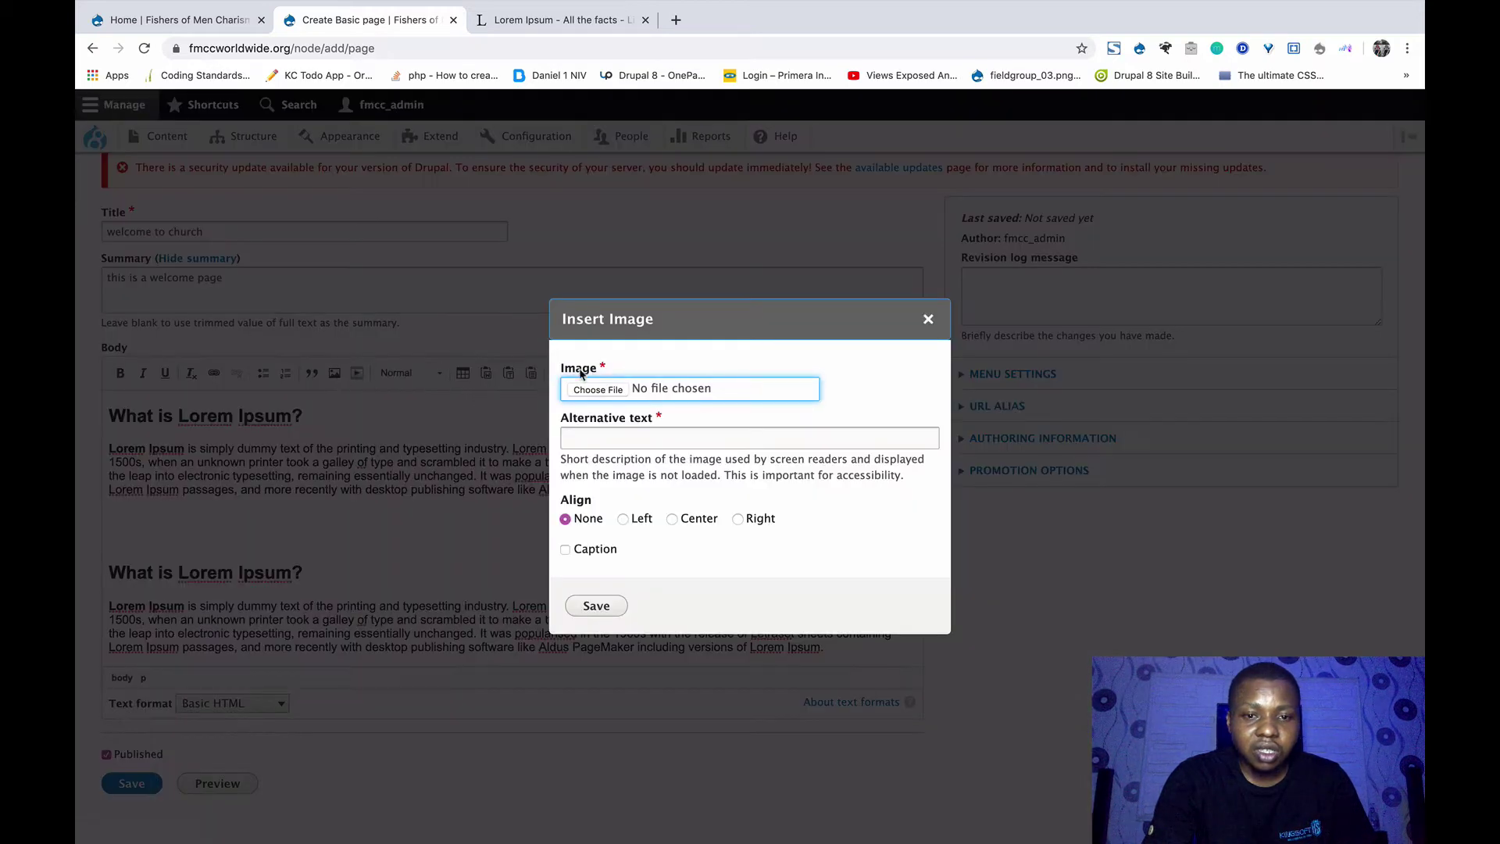
pyautogui.click(613, 390)
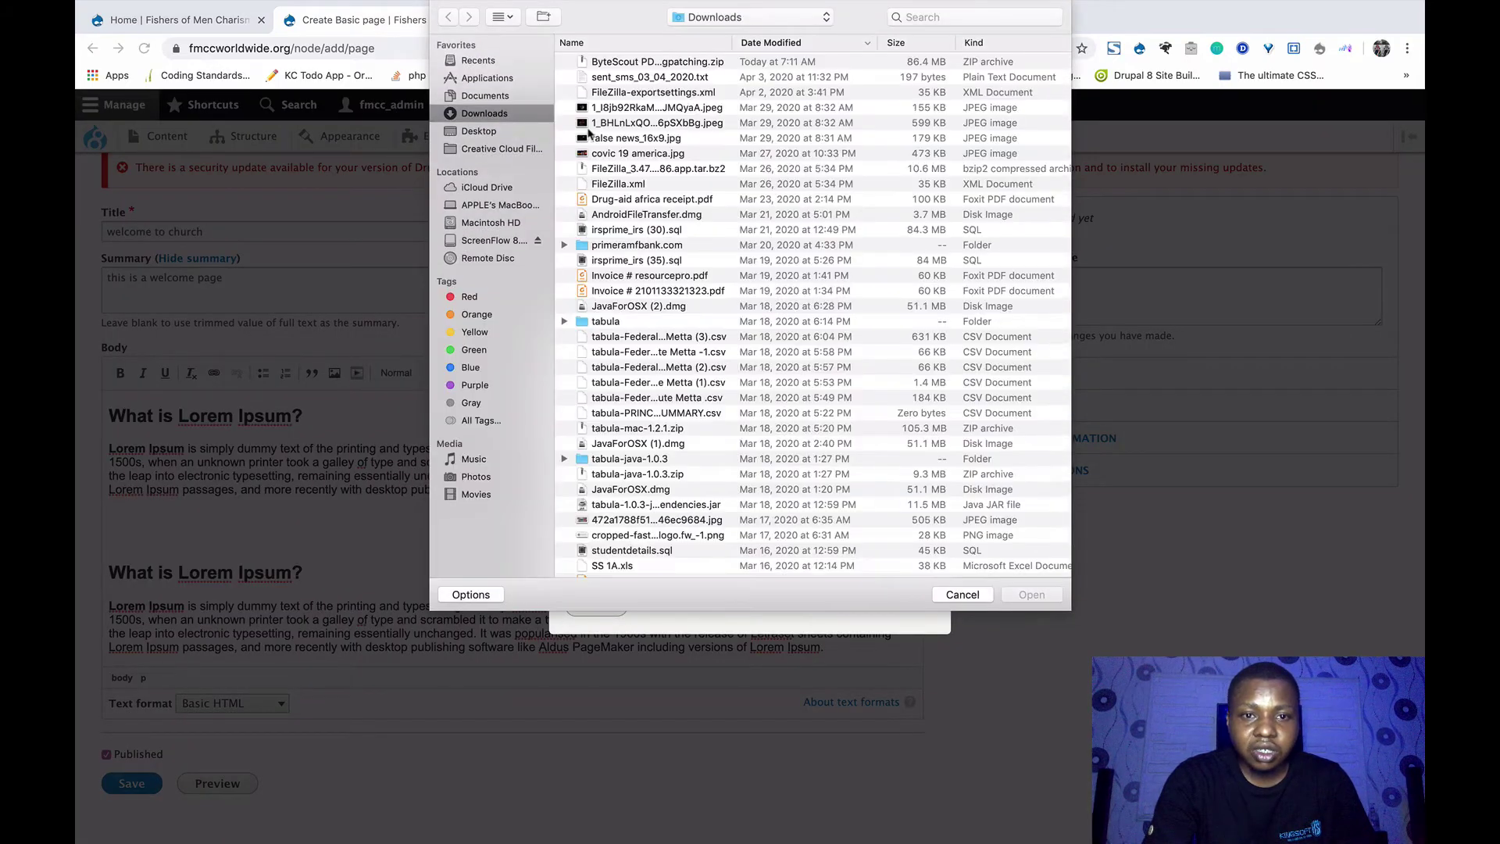
pyautogui.click(662, 110)
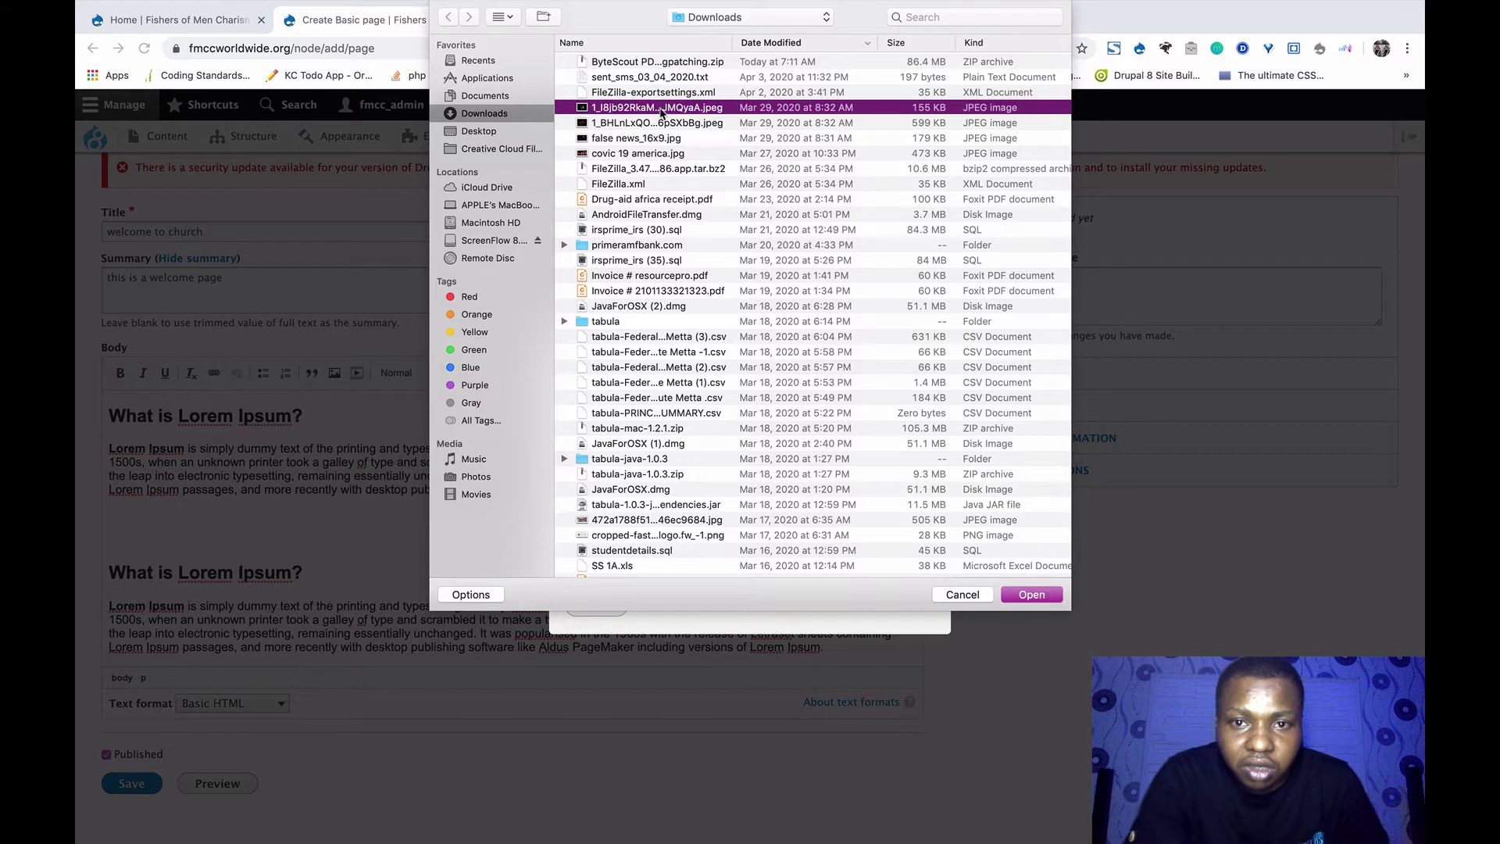
pyautogui.doubleClick(641, 139)
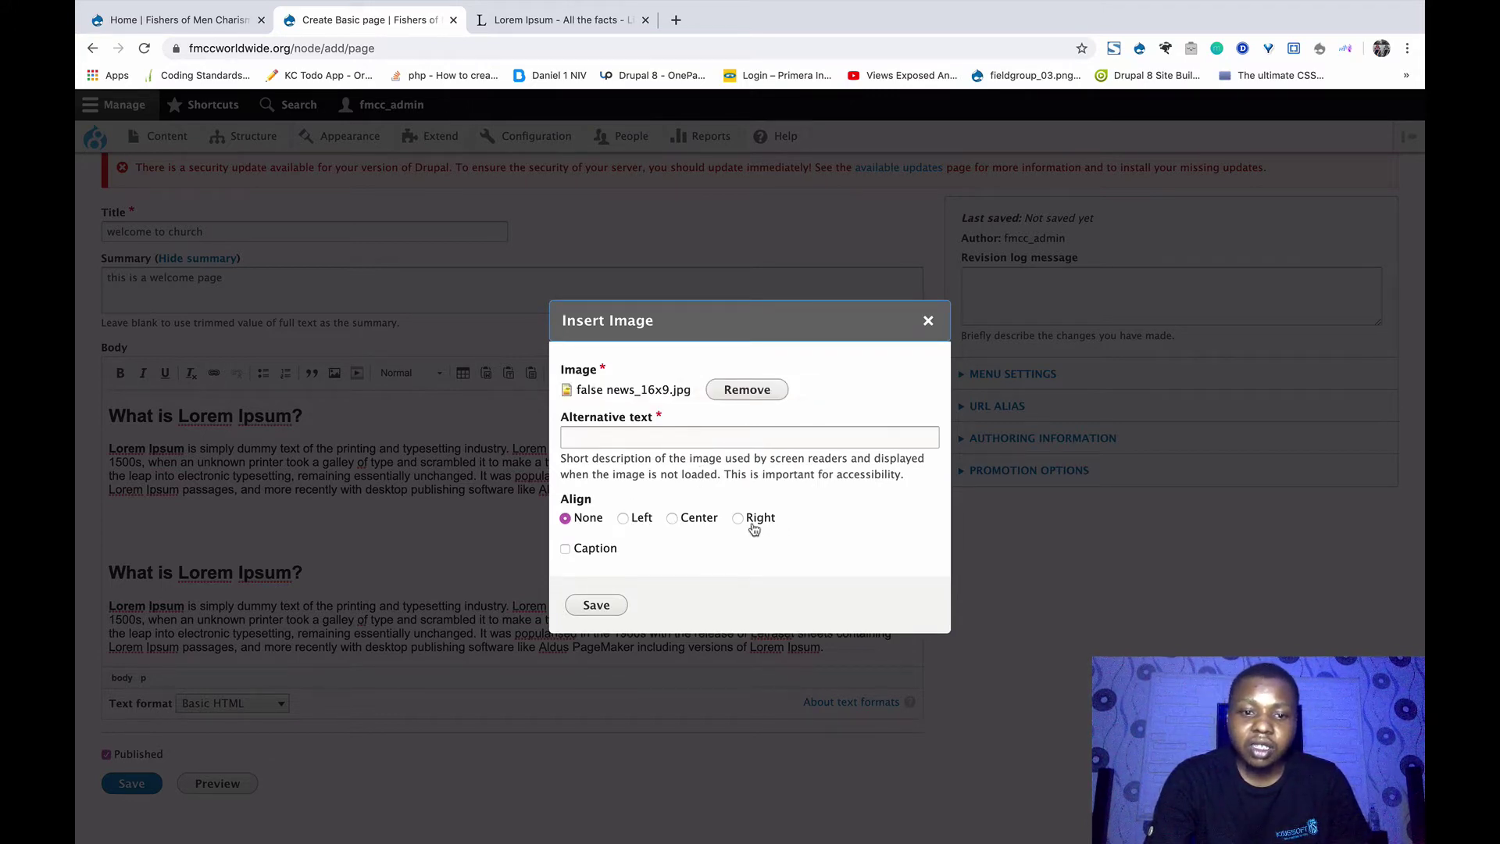
# - Give the image the alternative text "welcome to church", align it to the center without a caption, and insert it into the body
pyautogui.click(590, 548)
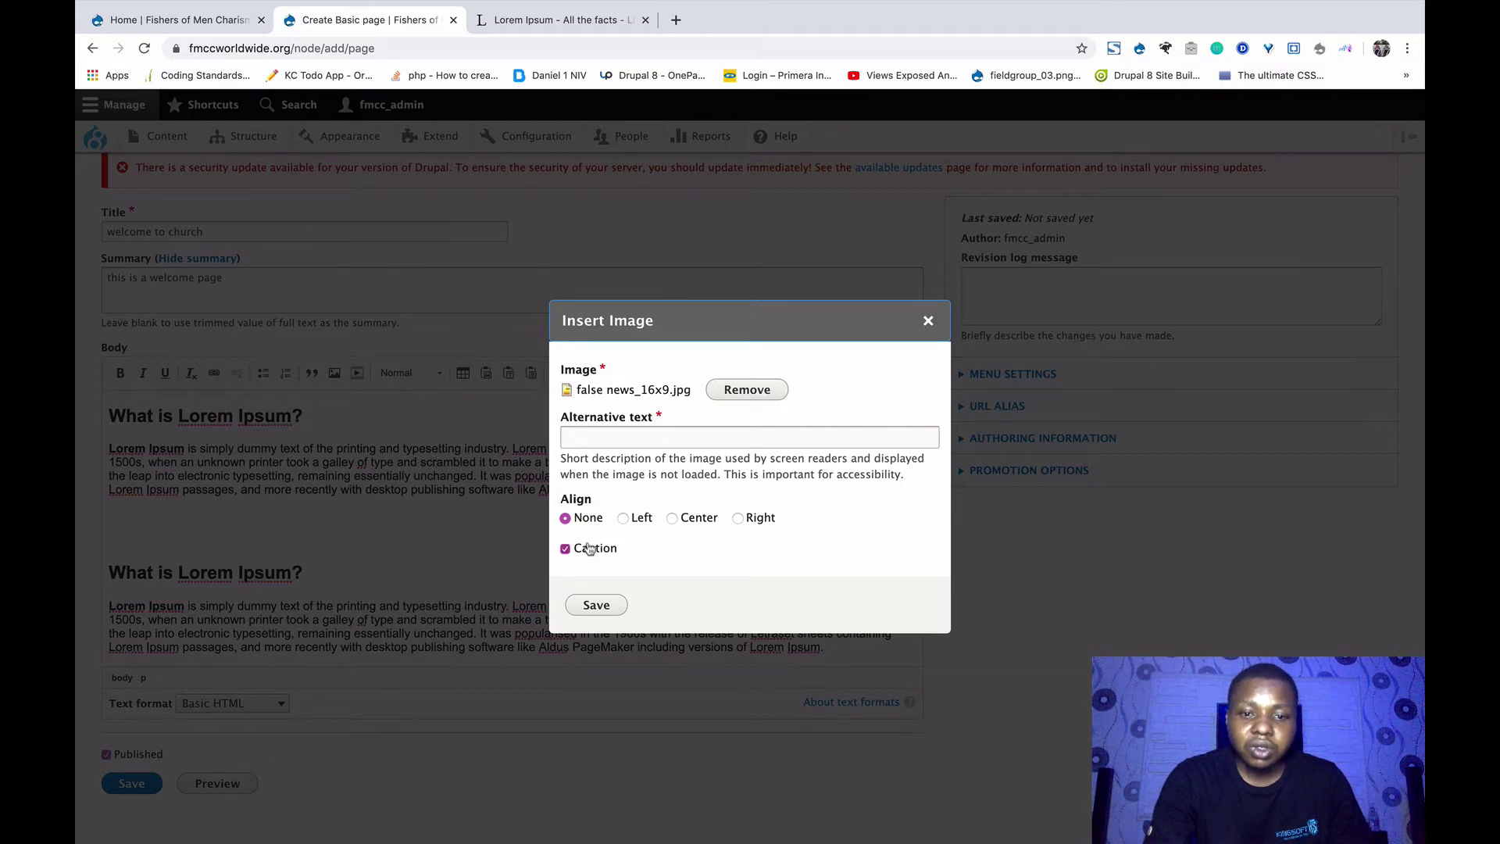
pyautogui.click(590, 548)
pyautogui.click(643, 439)
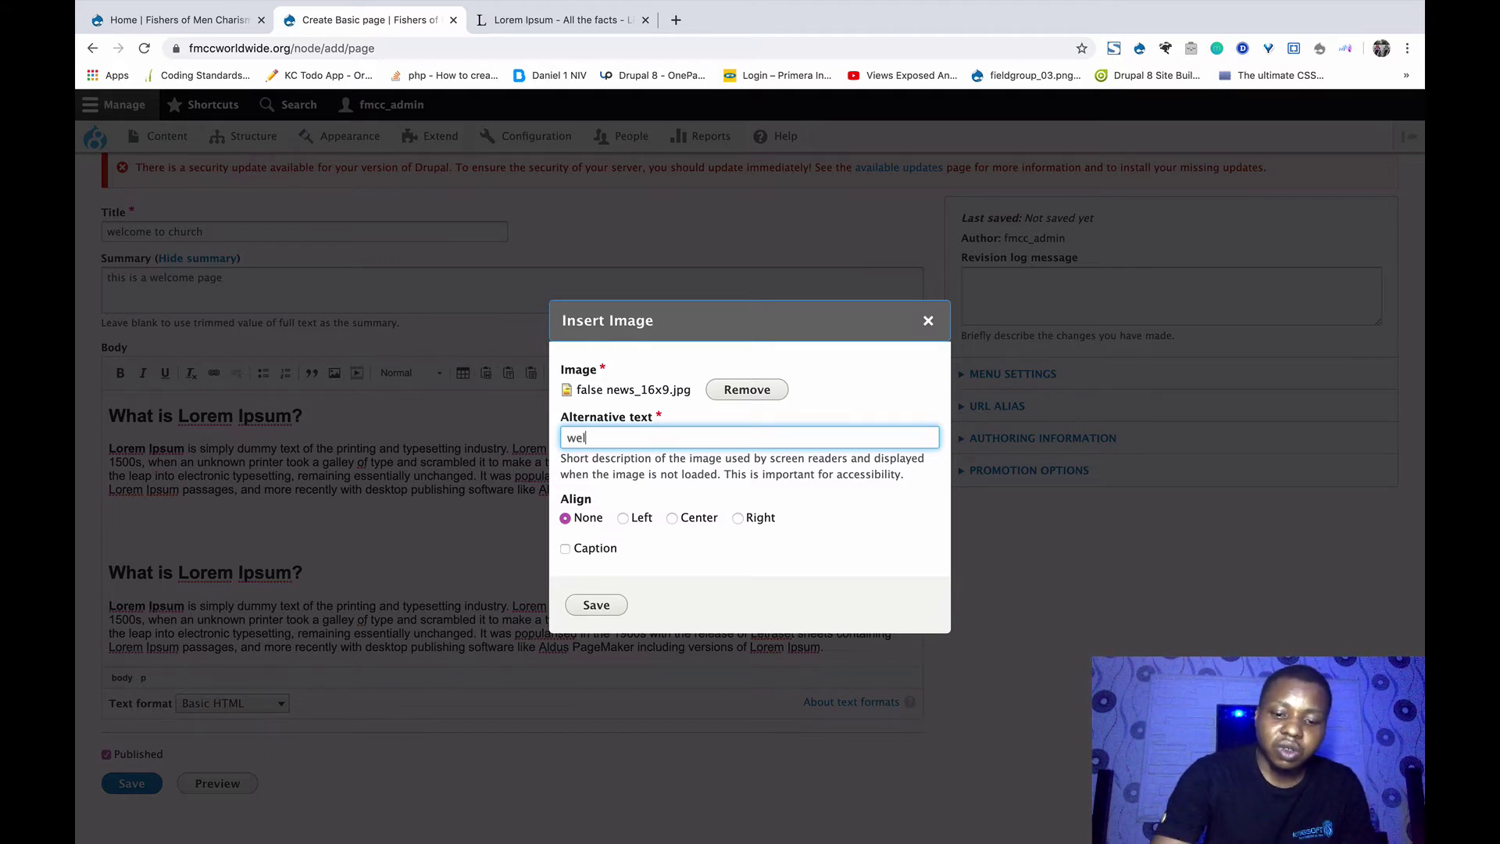
pyautogui.write('t')
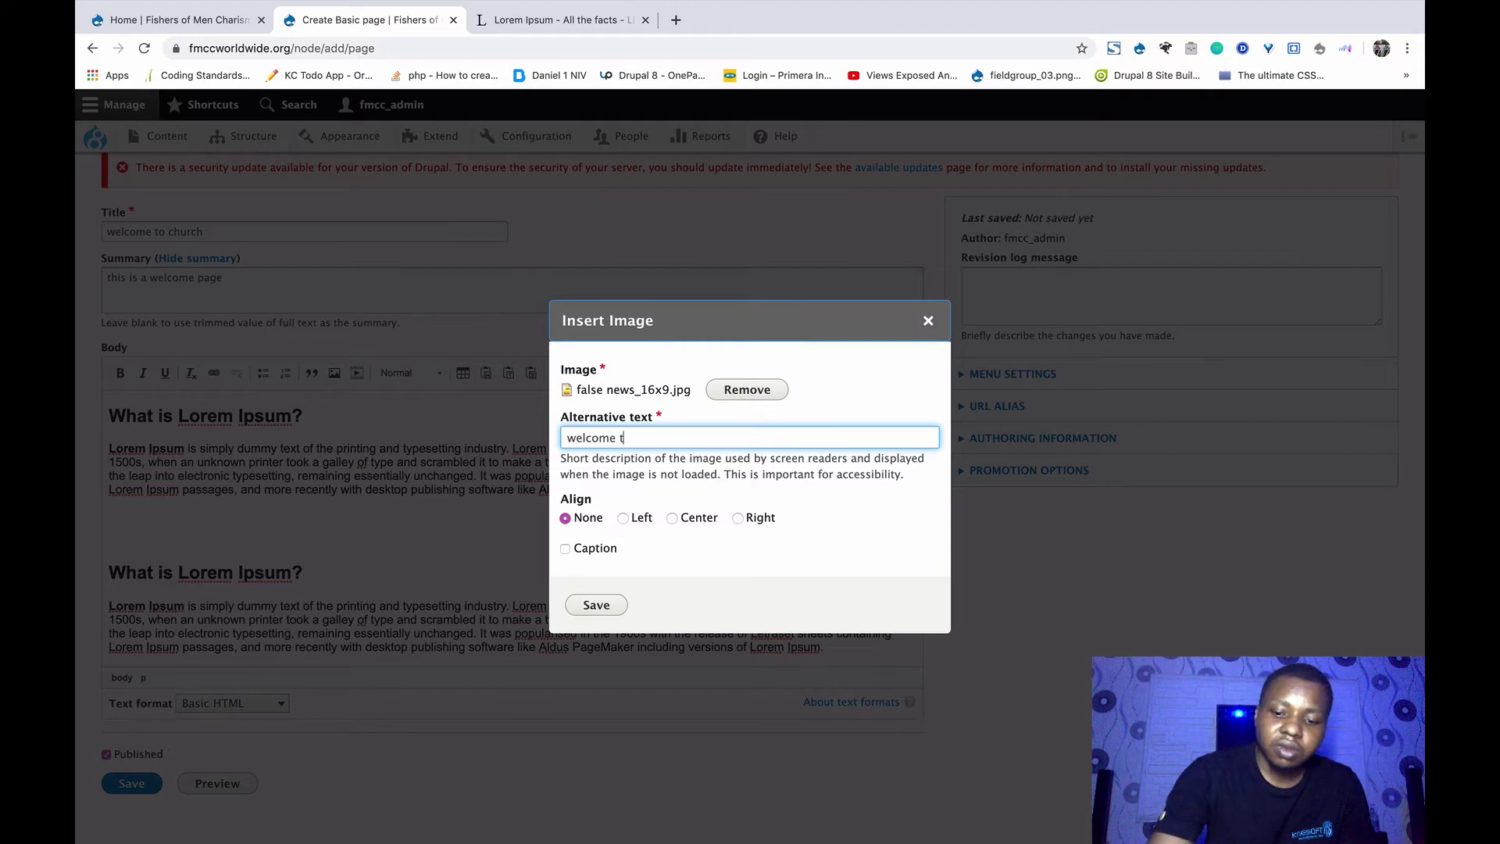
pyautogui.write('o church')
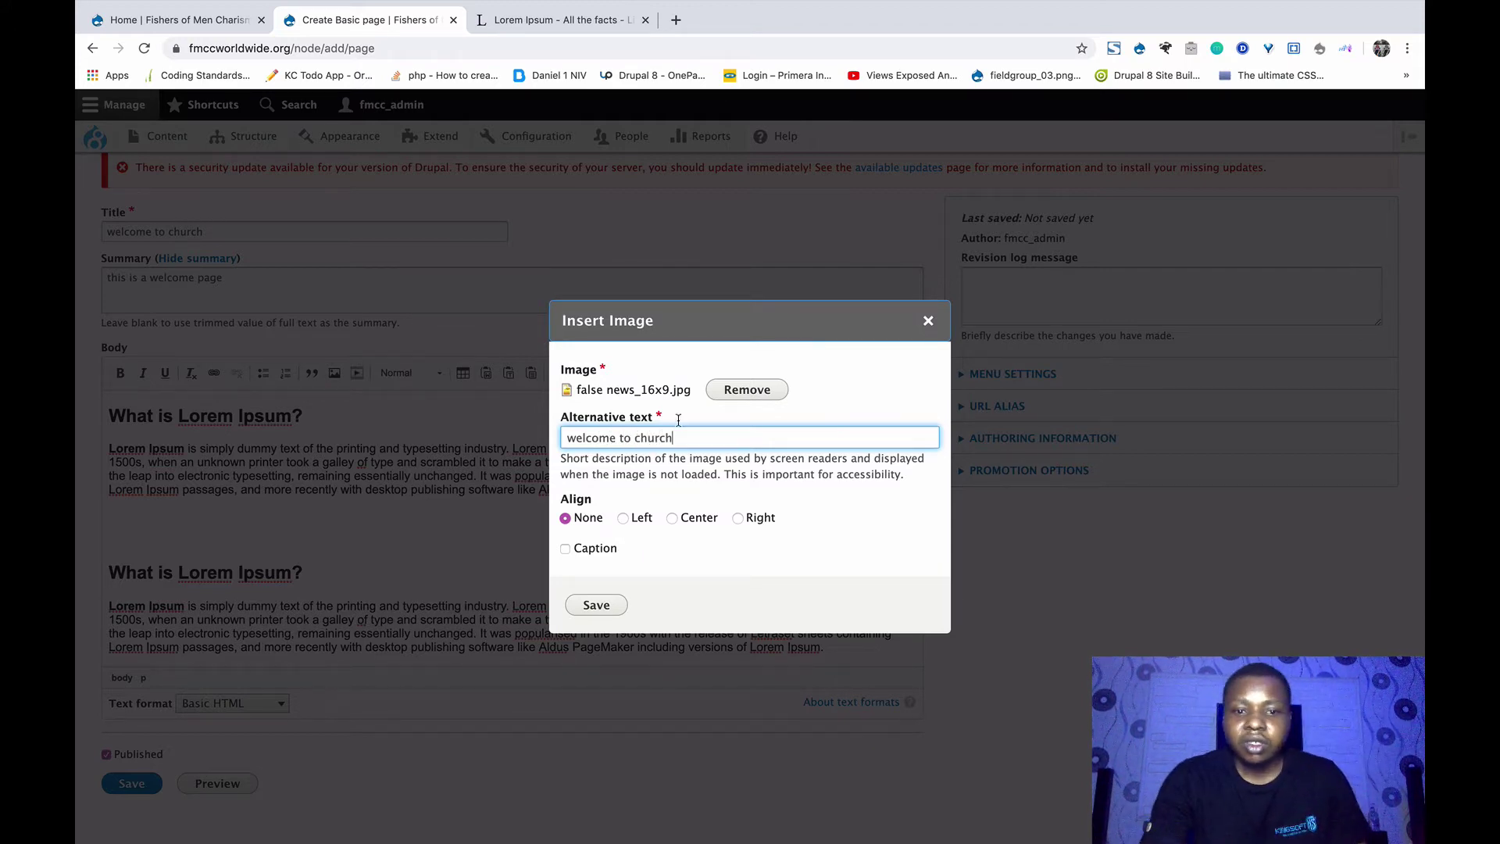
pyautogui.click(679, 520)
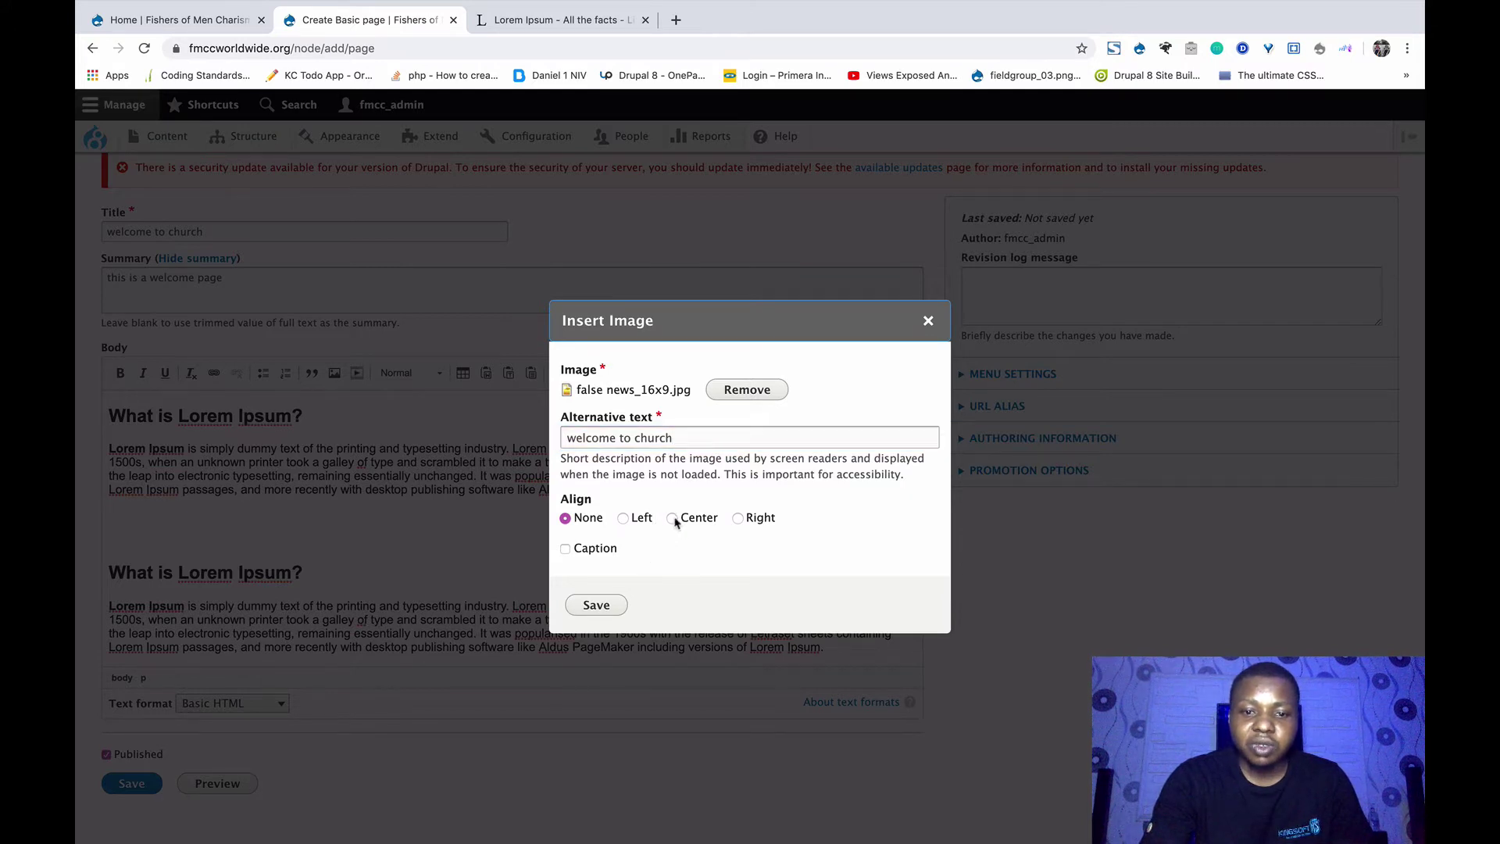
pyautogui.click(606, 610)
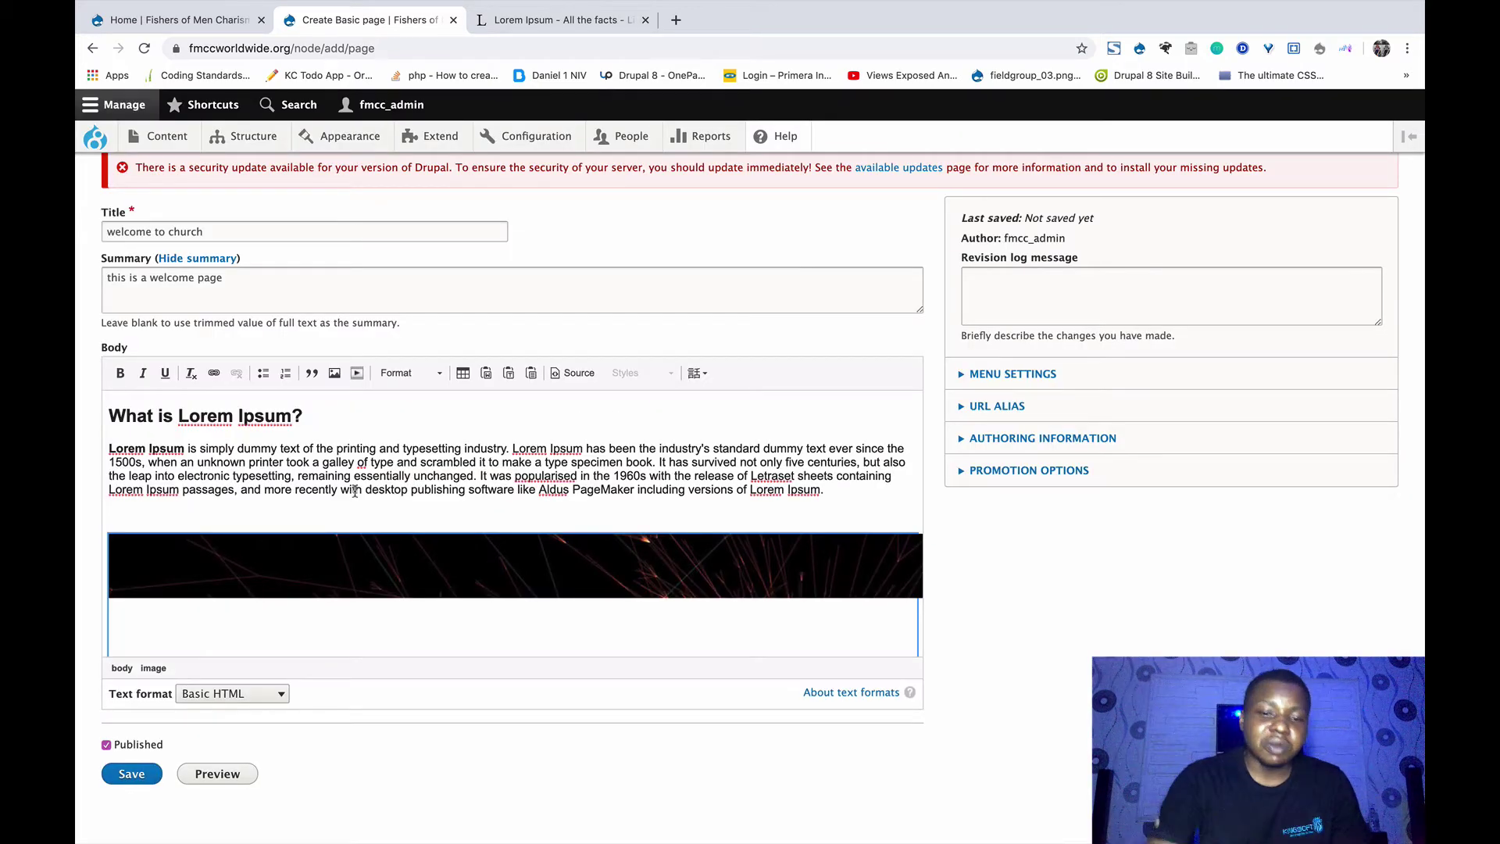
# - In the first body paragraph, make "simply" bold, underline "printing" and italicize "typesetting"
pyautogui.scroll(-5, 412, 552)
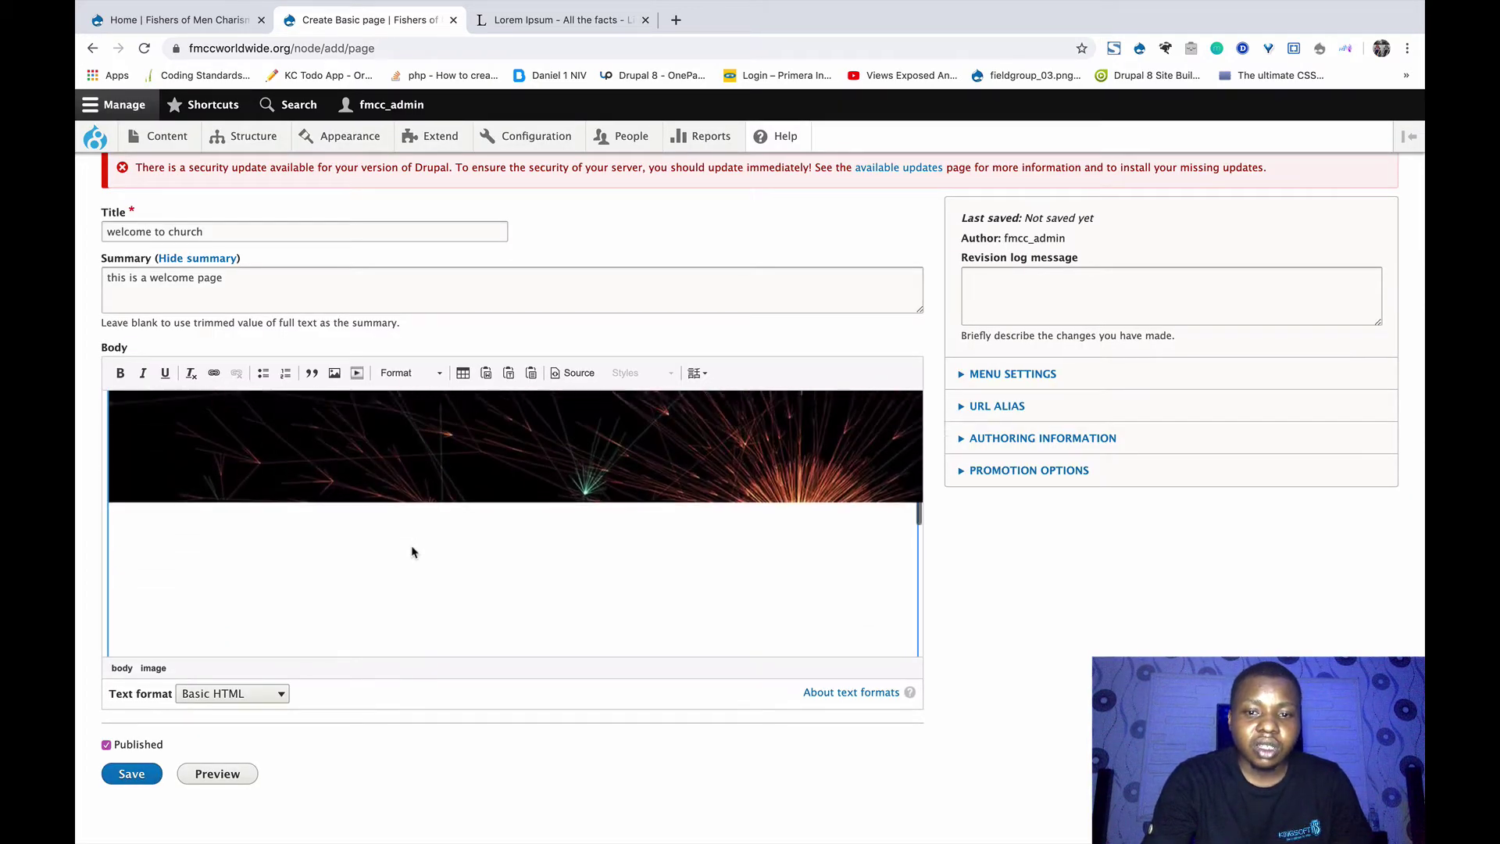
pyautogui.scroll(5, 413, 553)
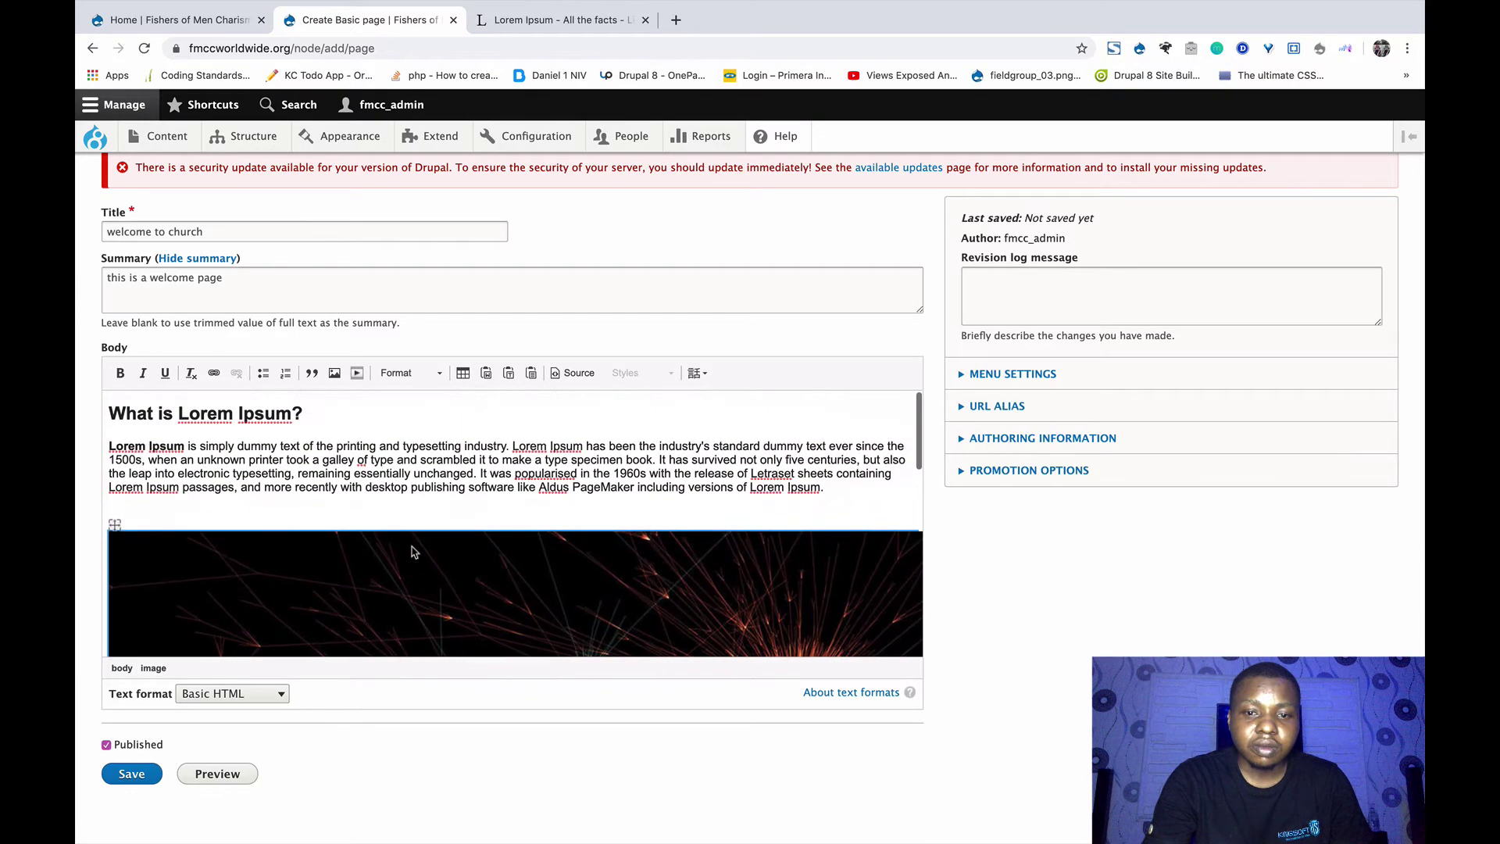
pyautogui.scroll(-5, 412, 552)
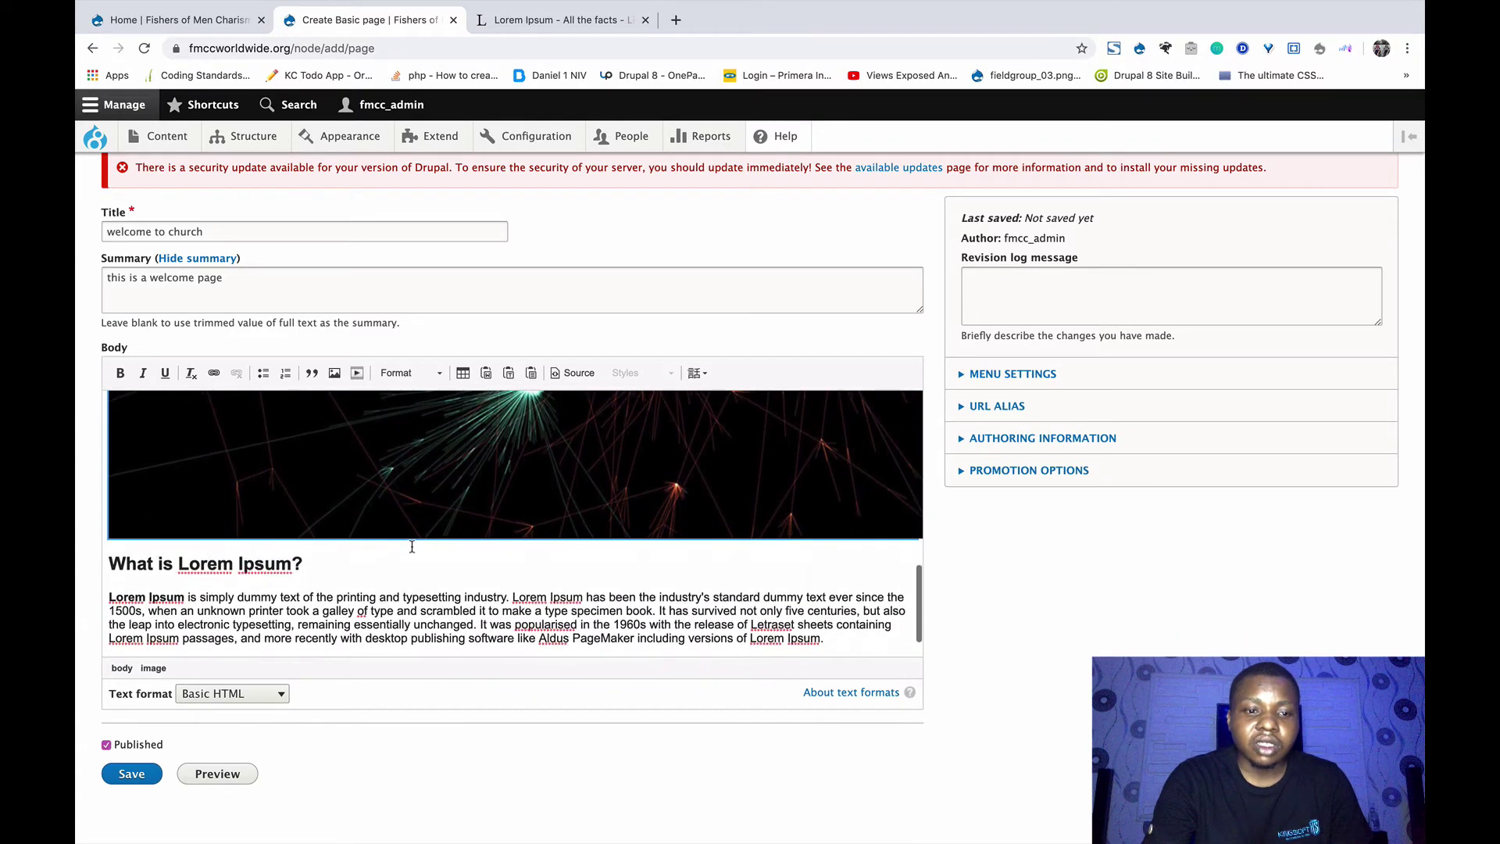
pyautogui.scroll(6, 413, 553)
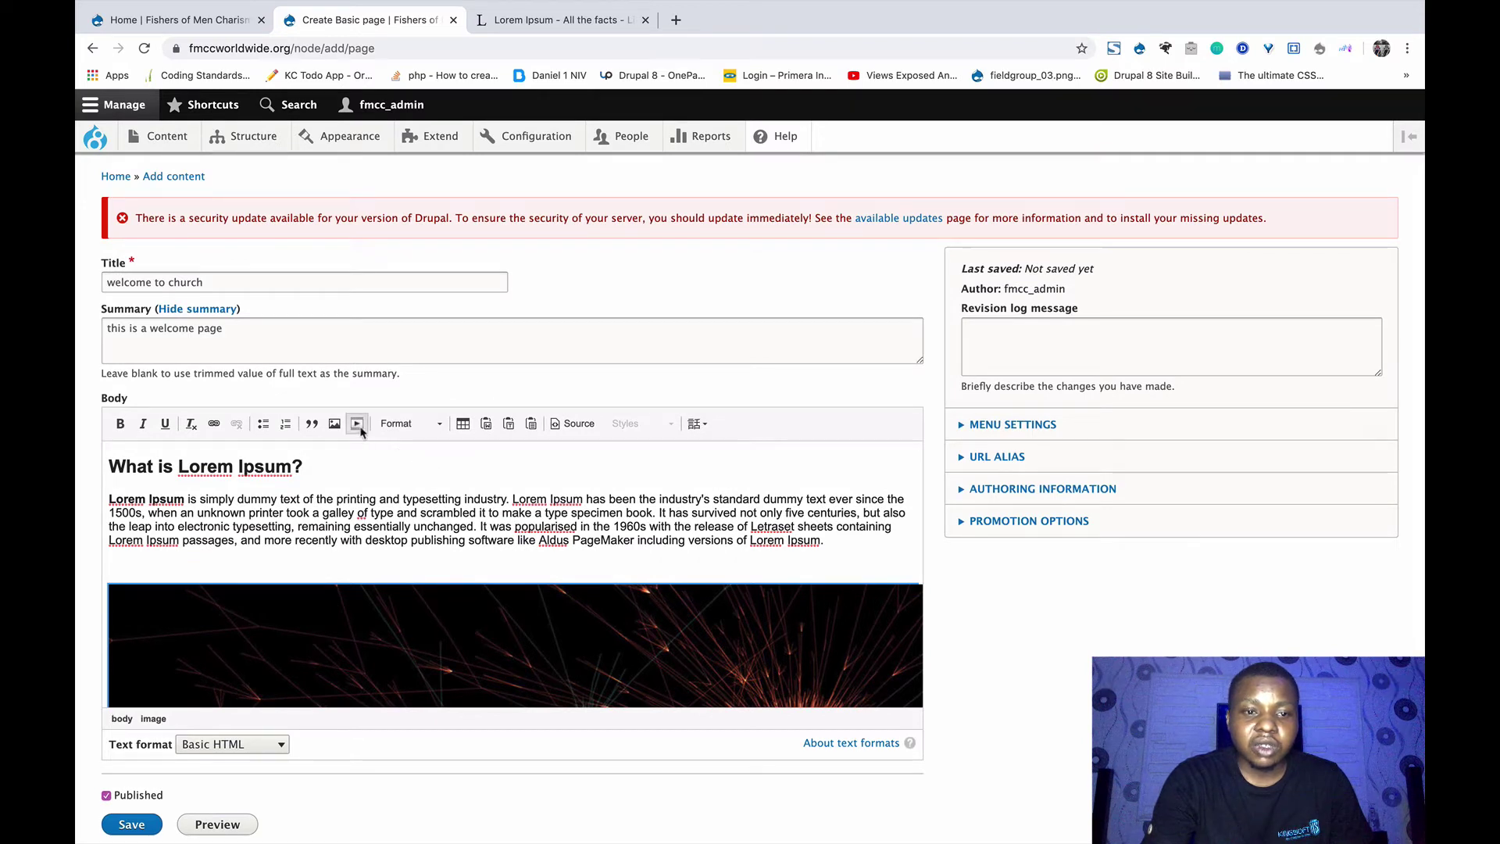
pyautogui.click(365, 468)
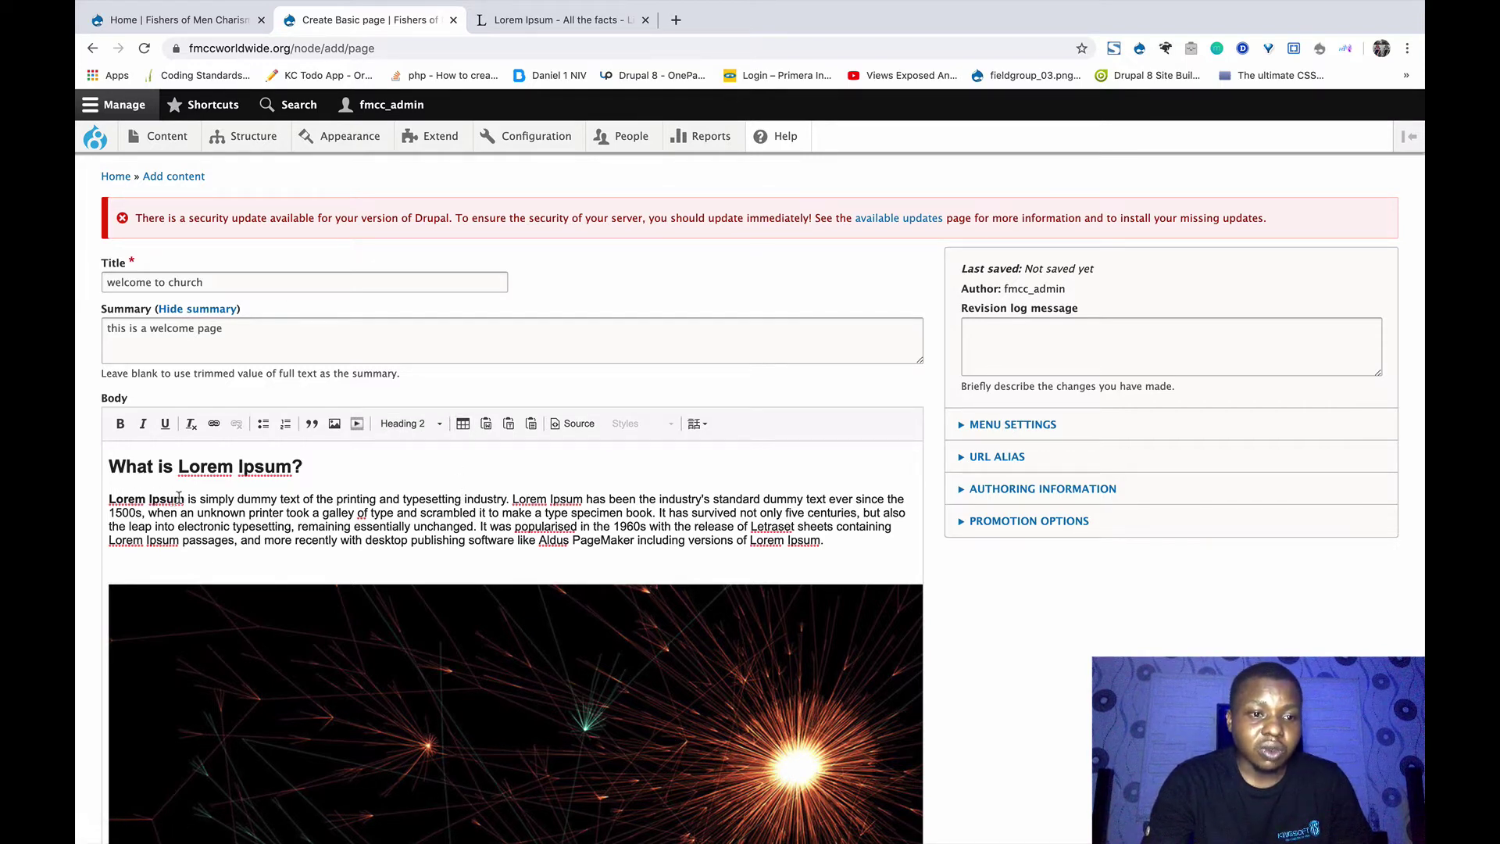
pyautogui.doubleClick(209, 500)
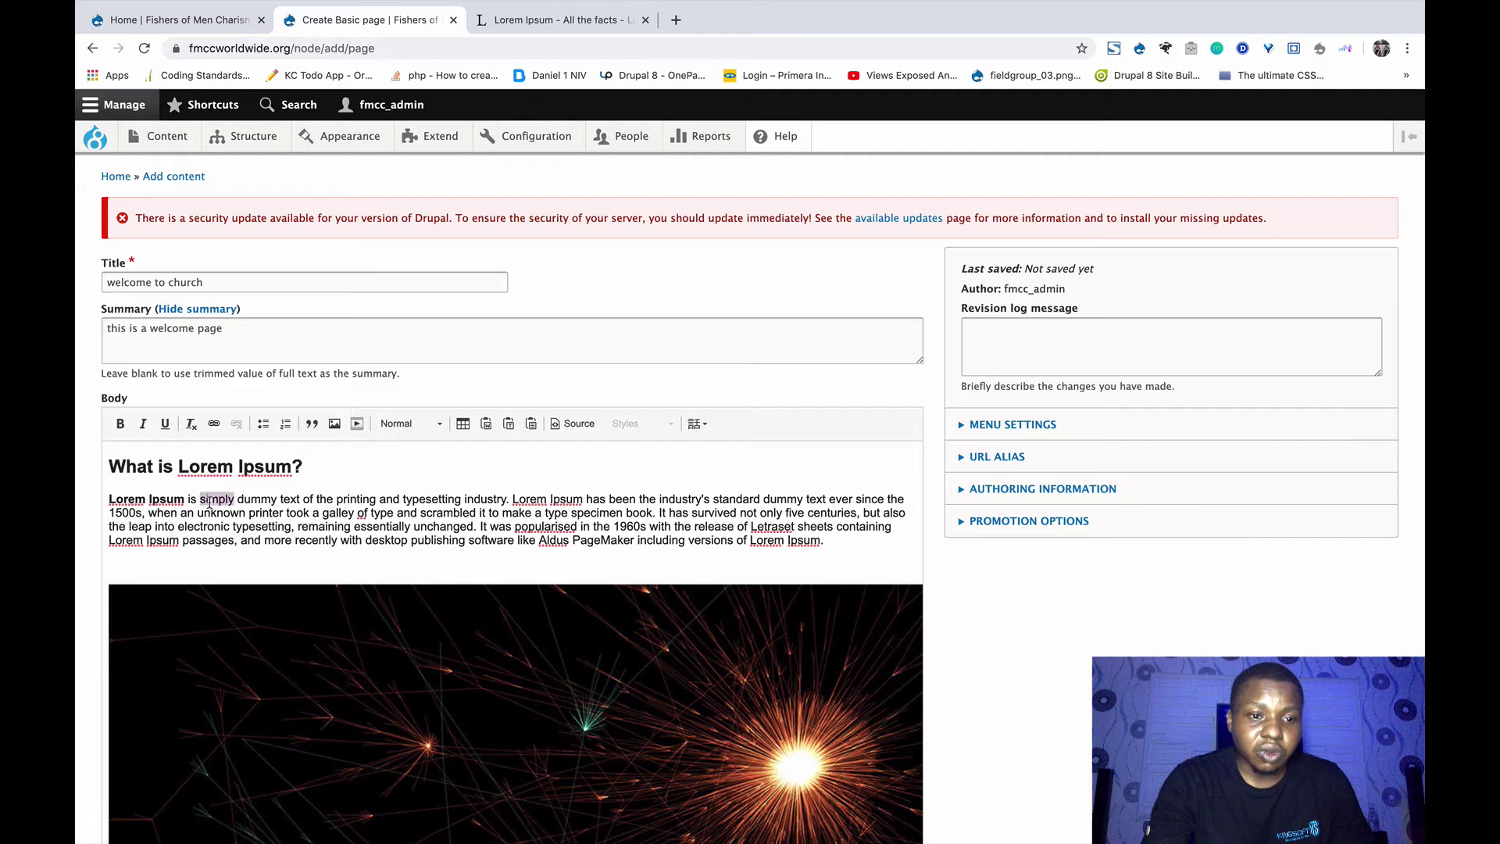
pyautogui.click(119, 424)
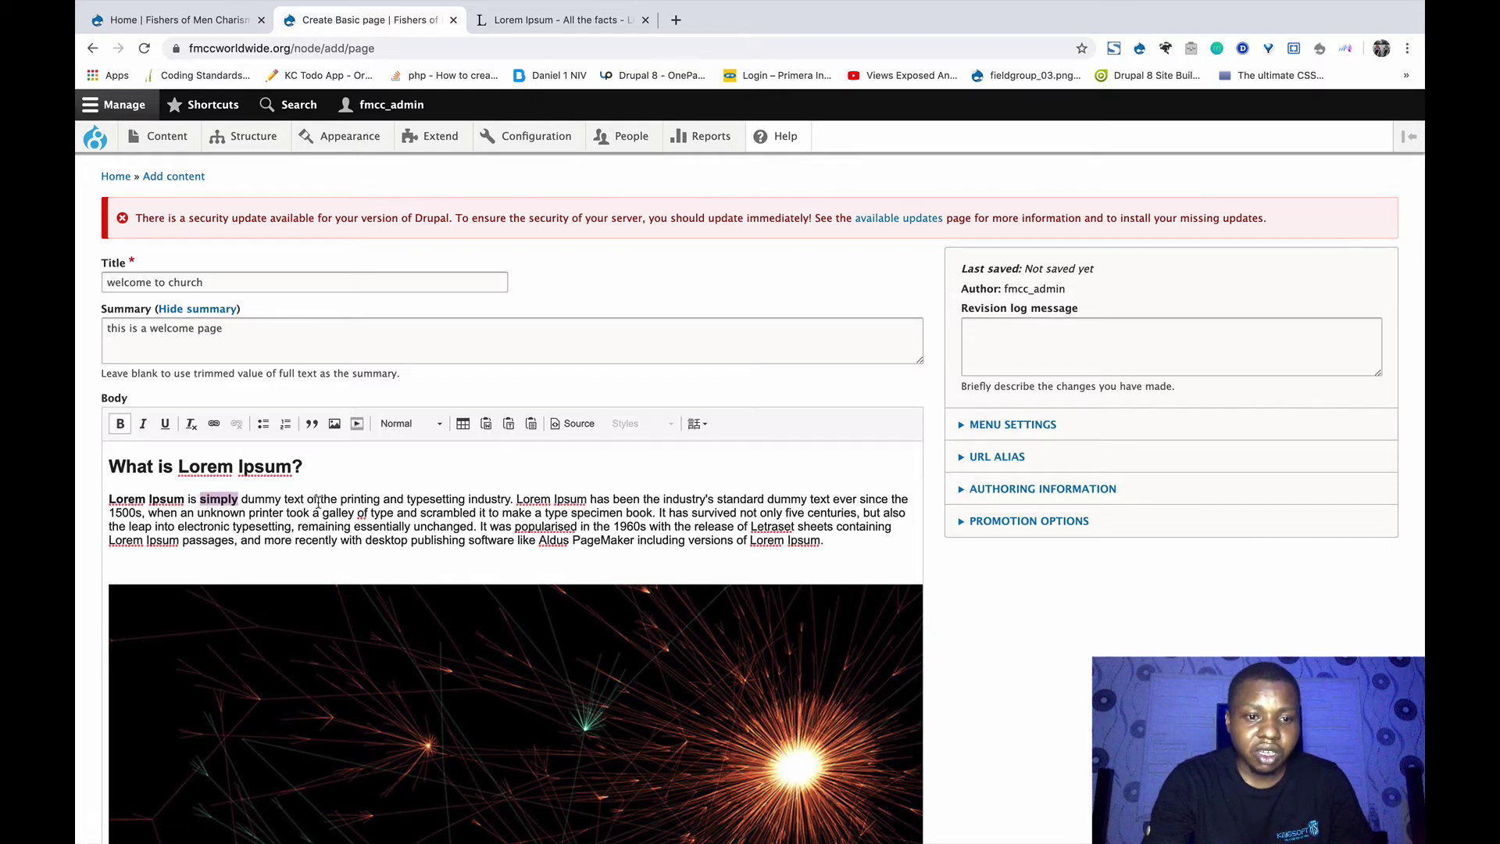
pyautogui.doubleClick(360, 500)
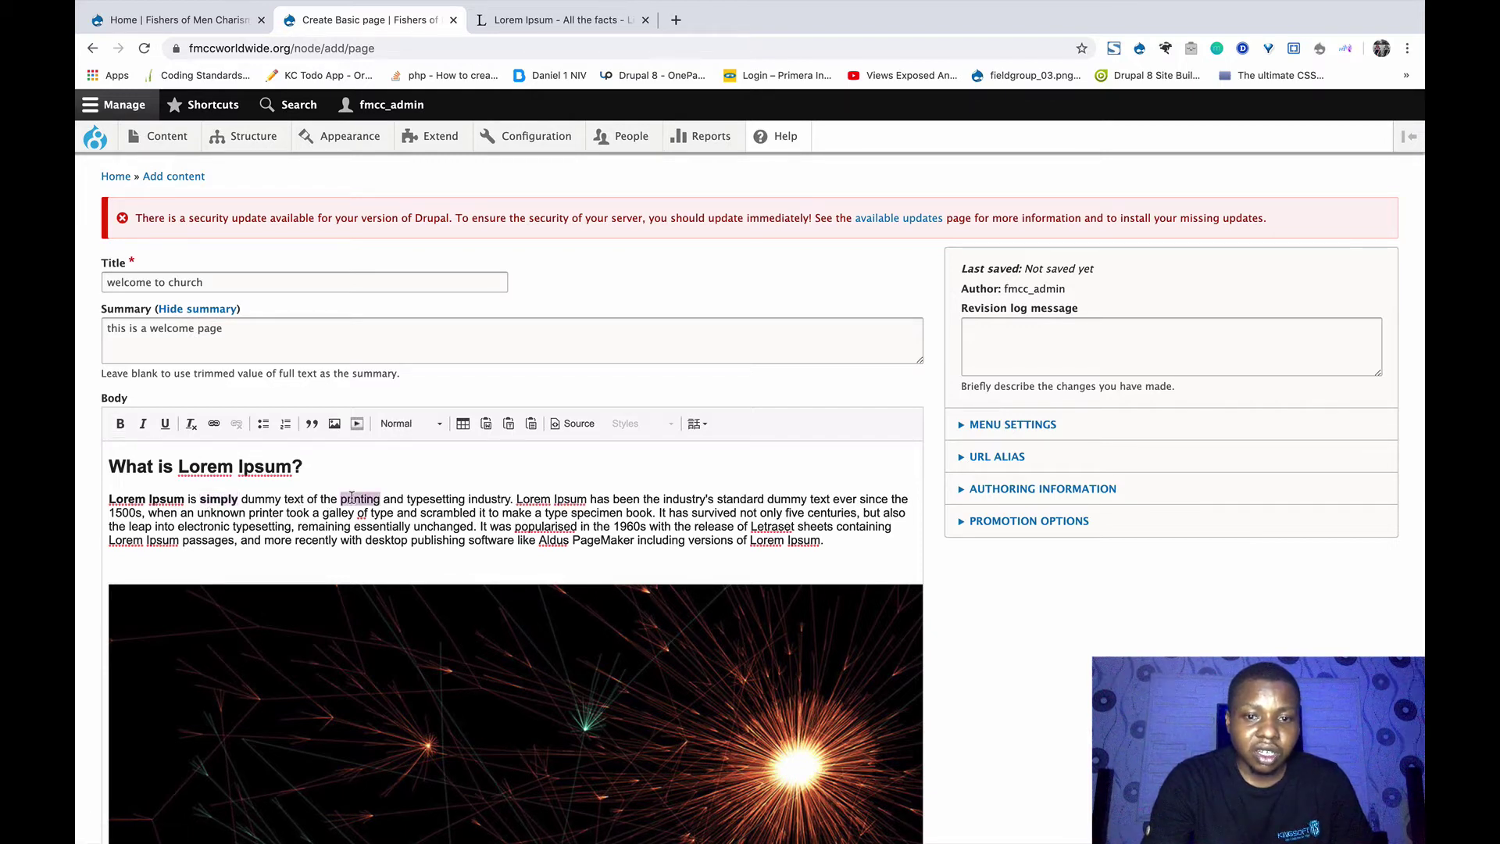
pyautogui.click(168, 424)
pyautogui.doubleClick(437, 500)
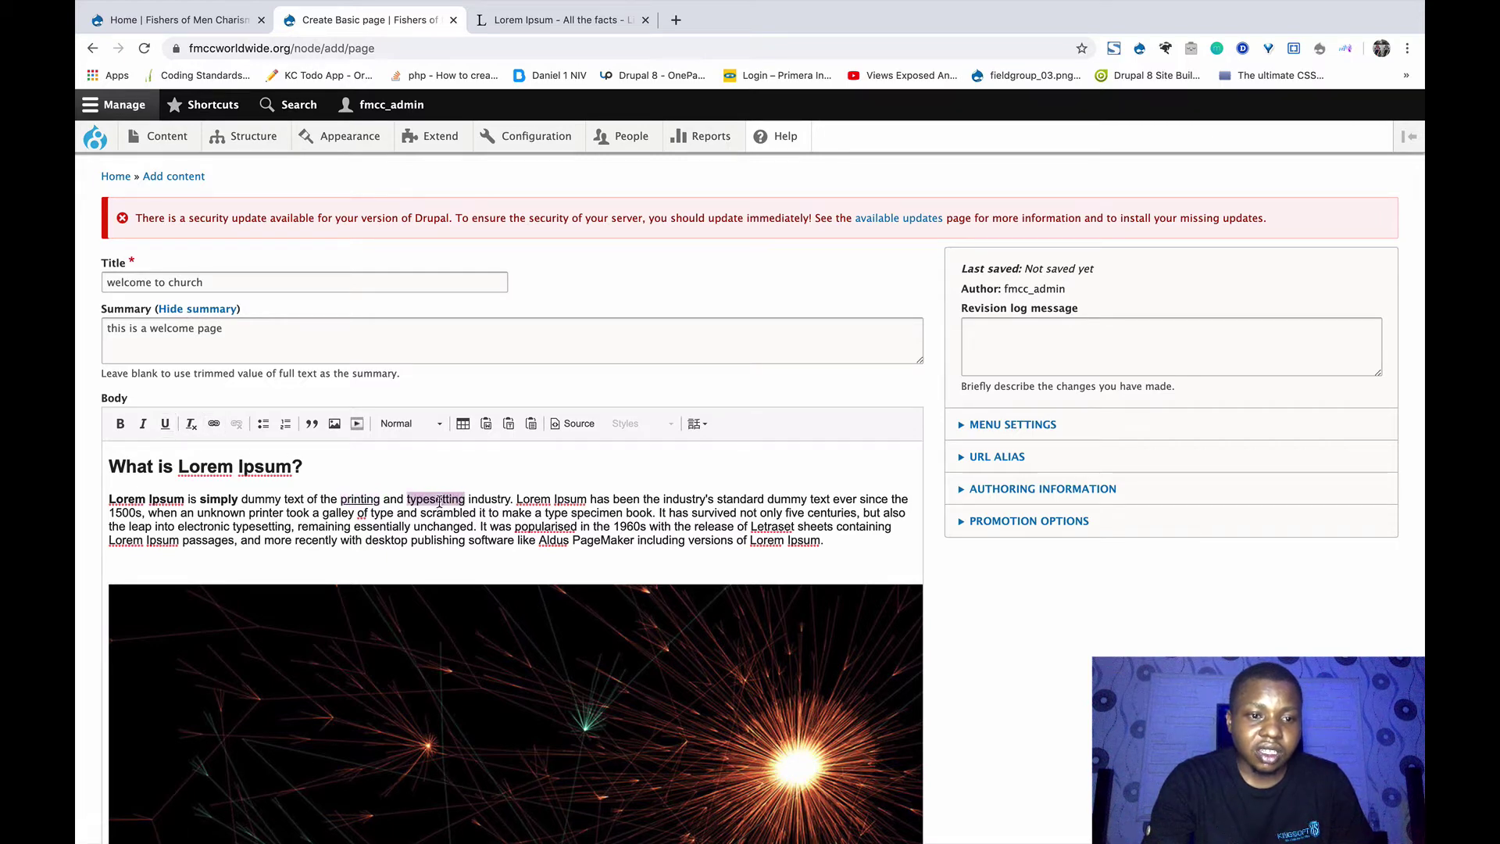
pyautogui.click(143, 425)
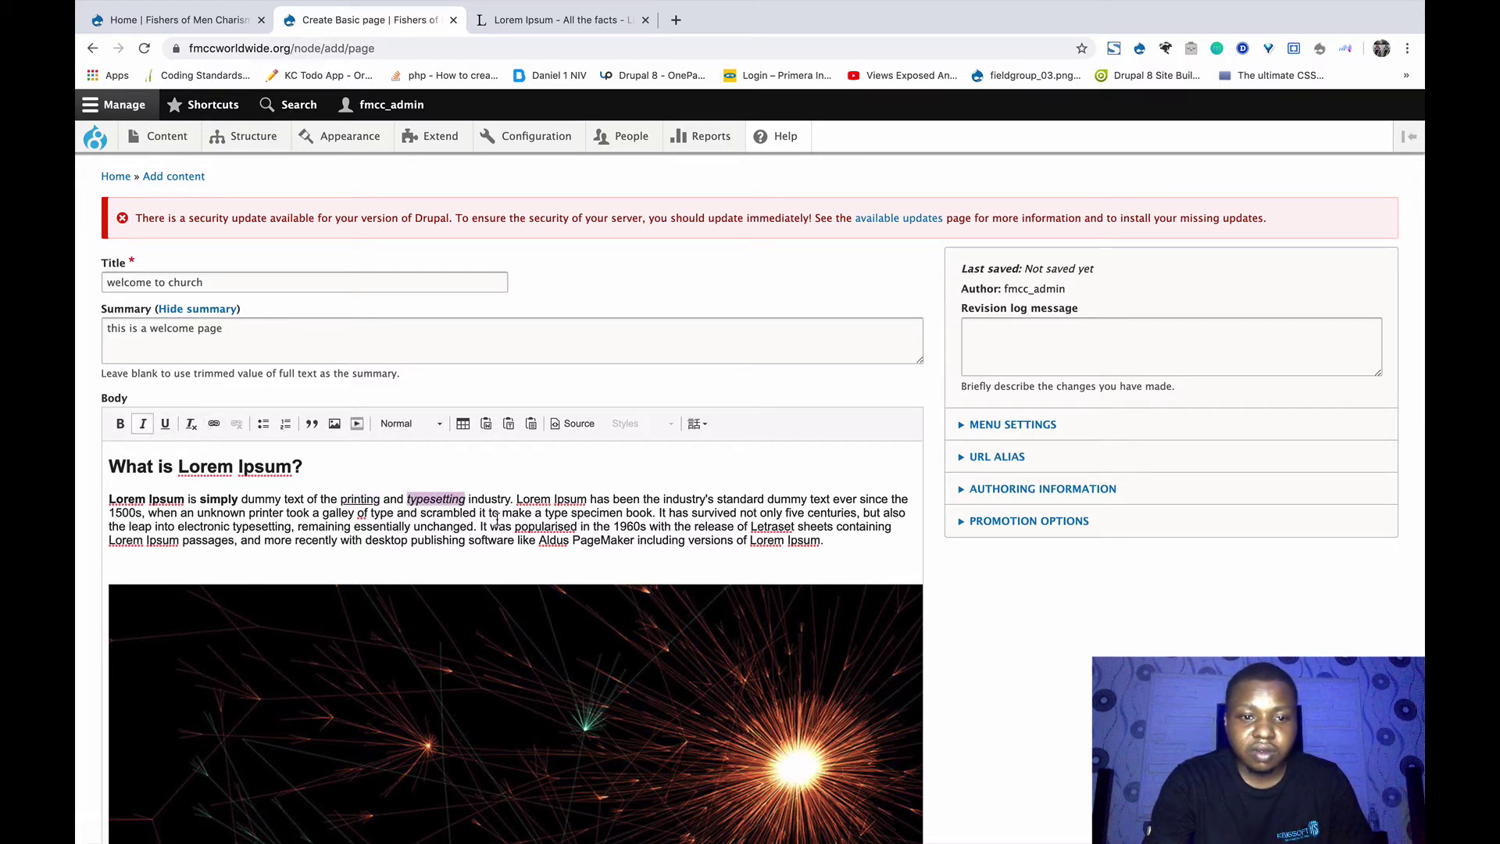
# - Format the lorem ipsum paragraph below the image as a block quote
pyautogui.scroll(-9, 398, 531)
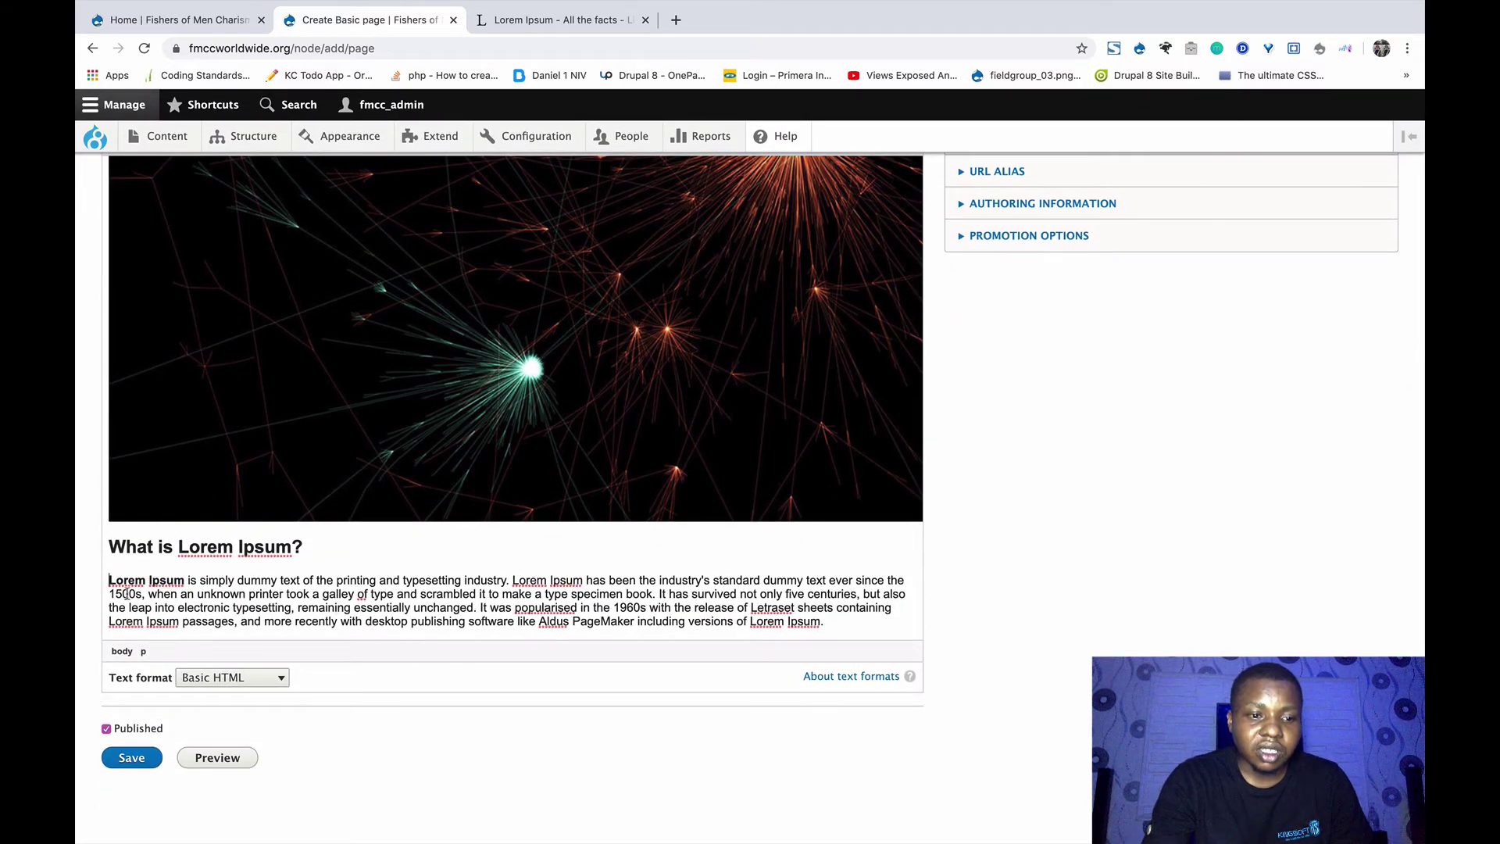
pyautogui.moveTo(109, 580); pyautogui.dragTo(172, 647)
pyautogui.scroll(5, 224, 596)
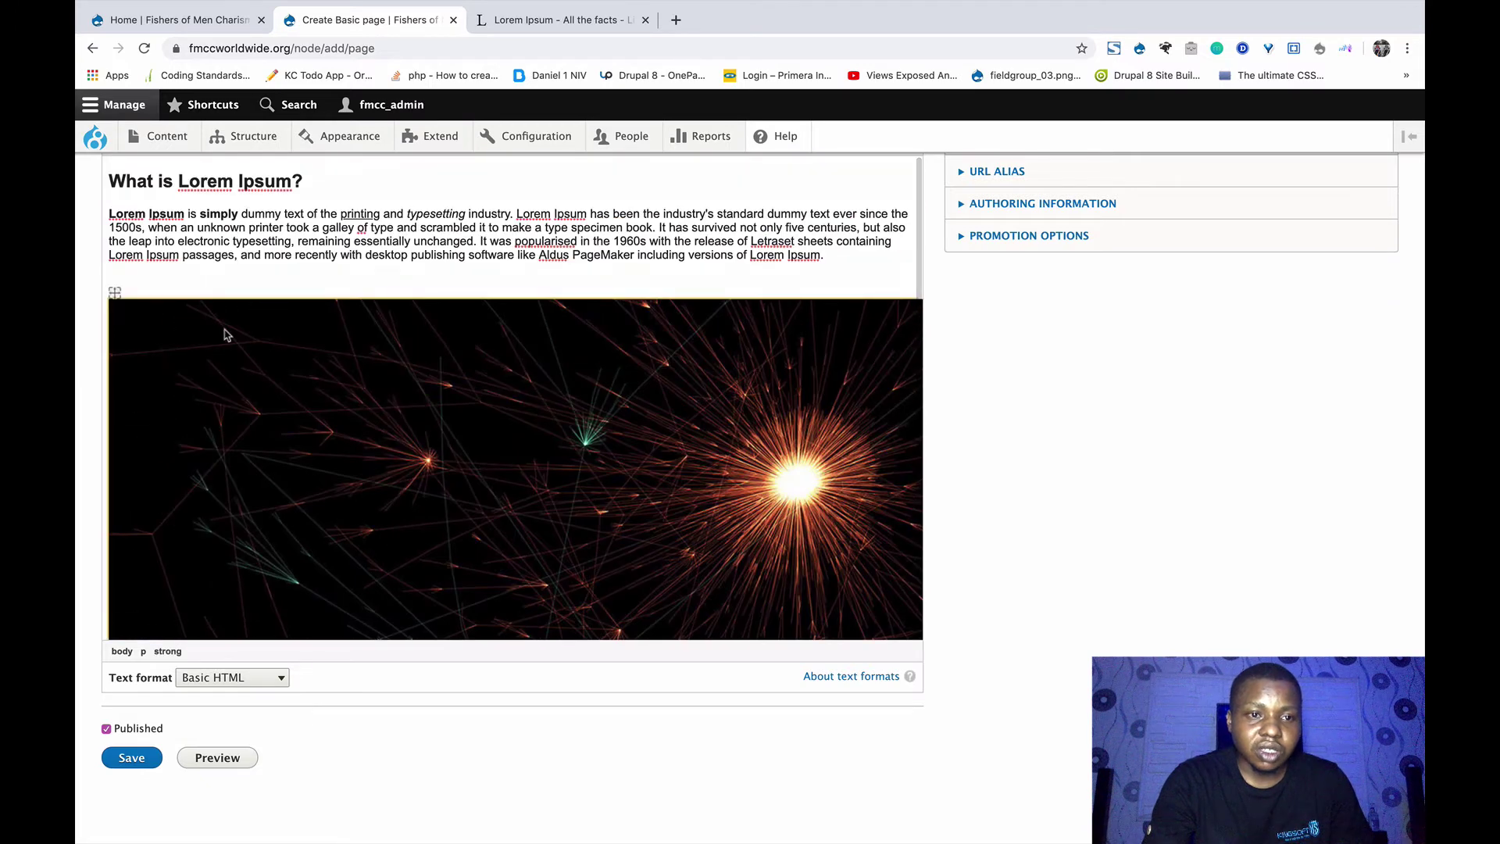
pyautogui.scroll(5, 224, 334)
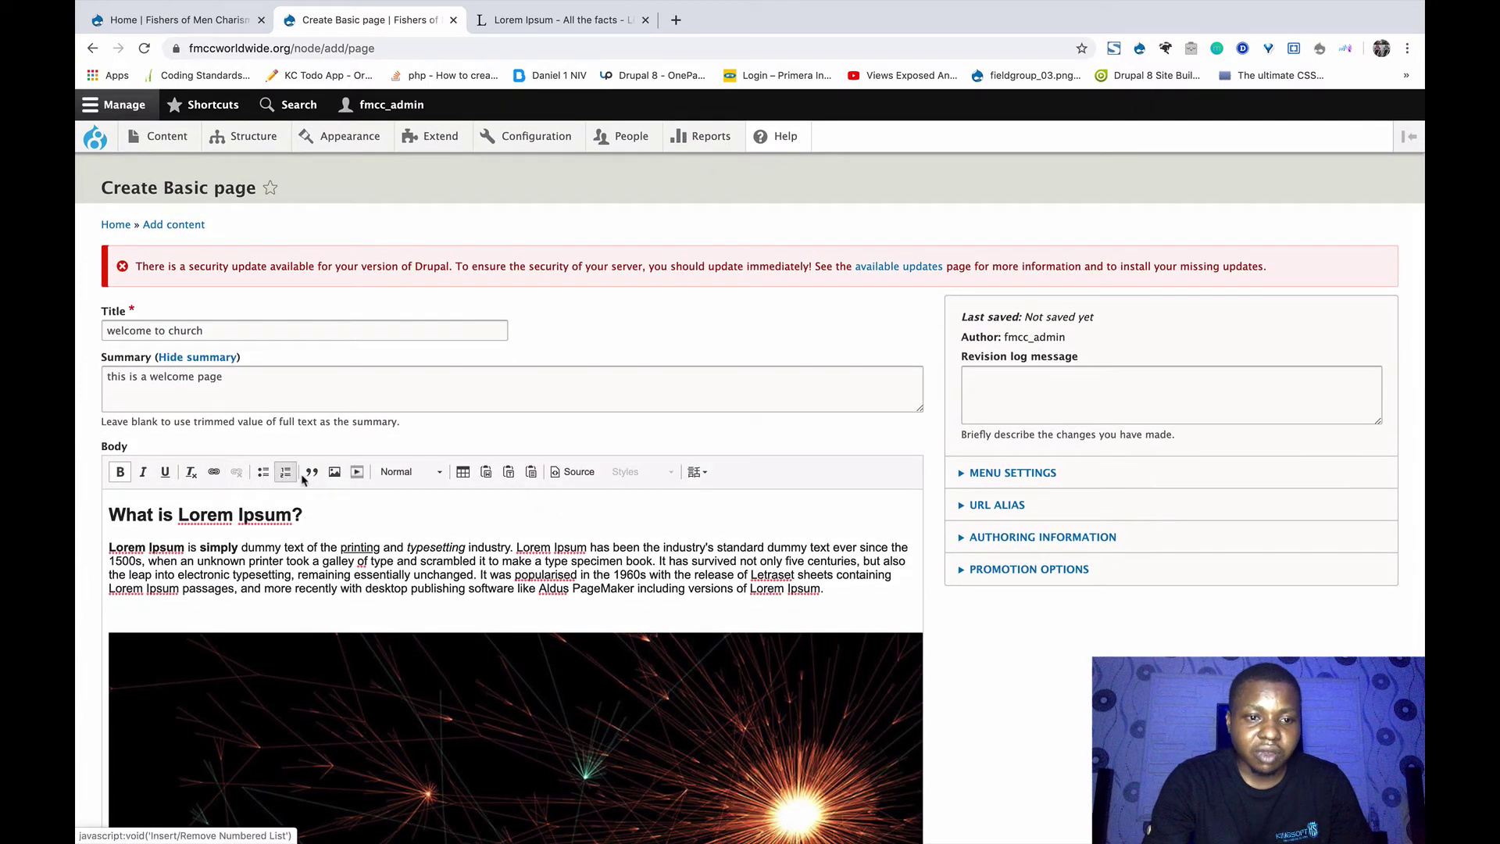
pyautogui.click(312, 472)
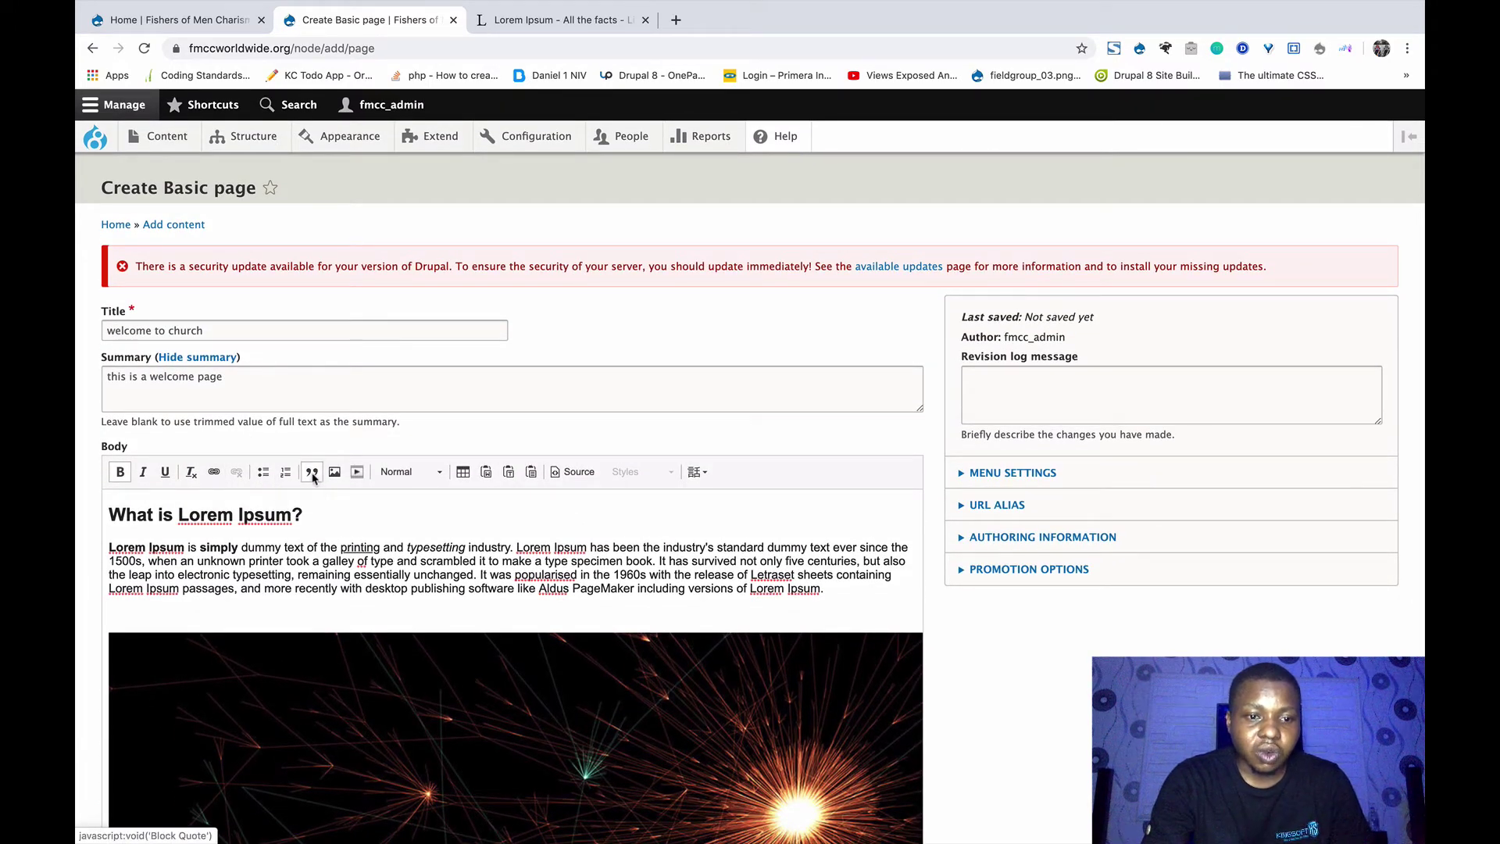
pyautogui.scroll(-10, 334, 555)
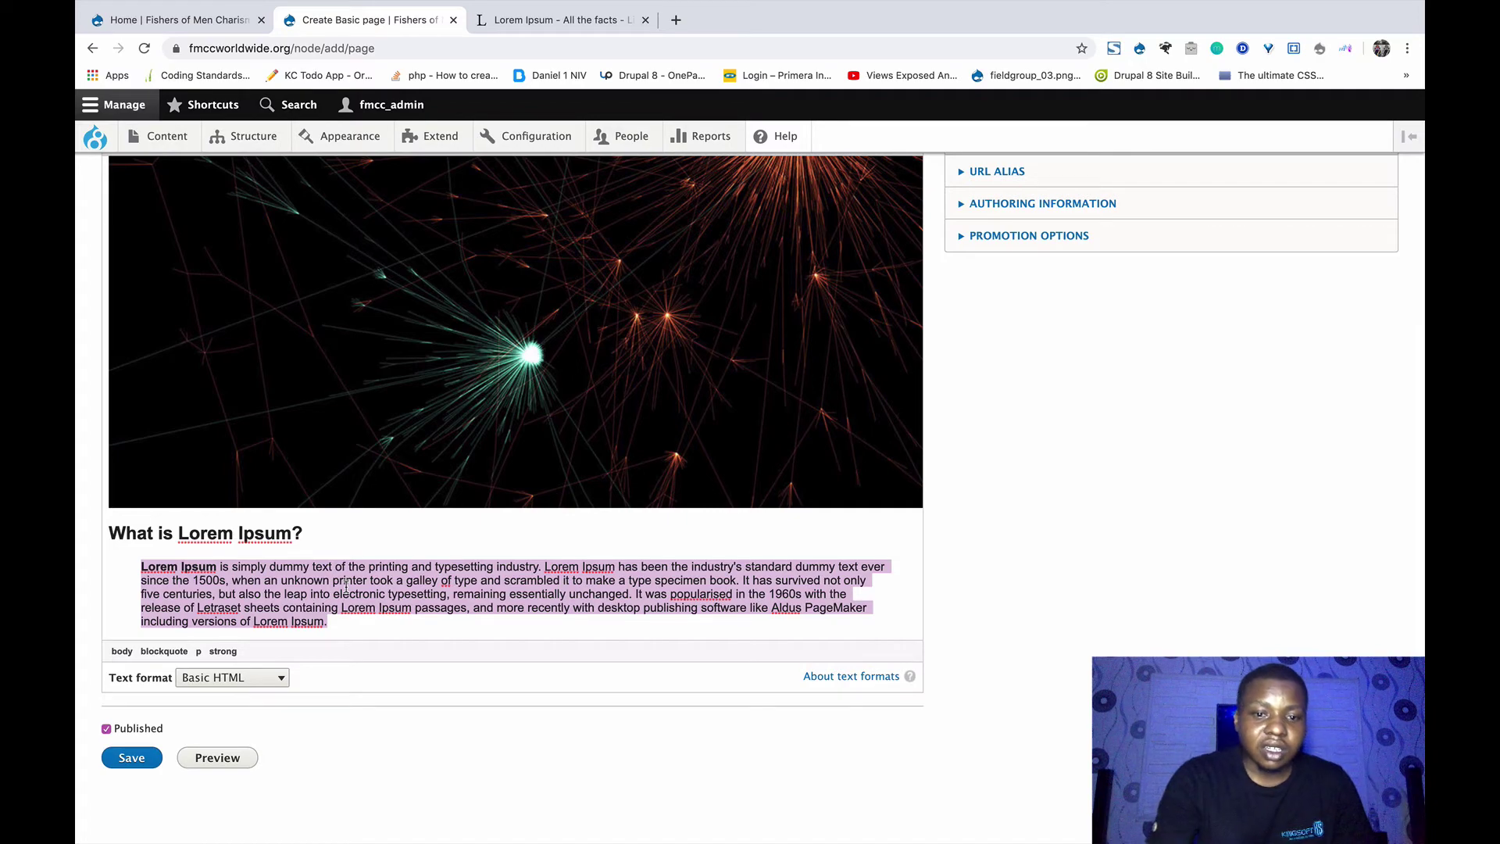
pyautogui.scroll(1, 346, 587)
pyautogui.scroll(-1, 346, 586)
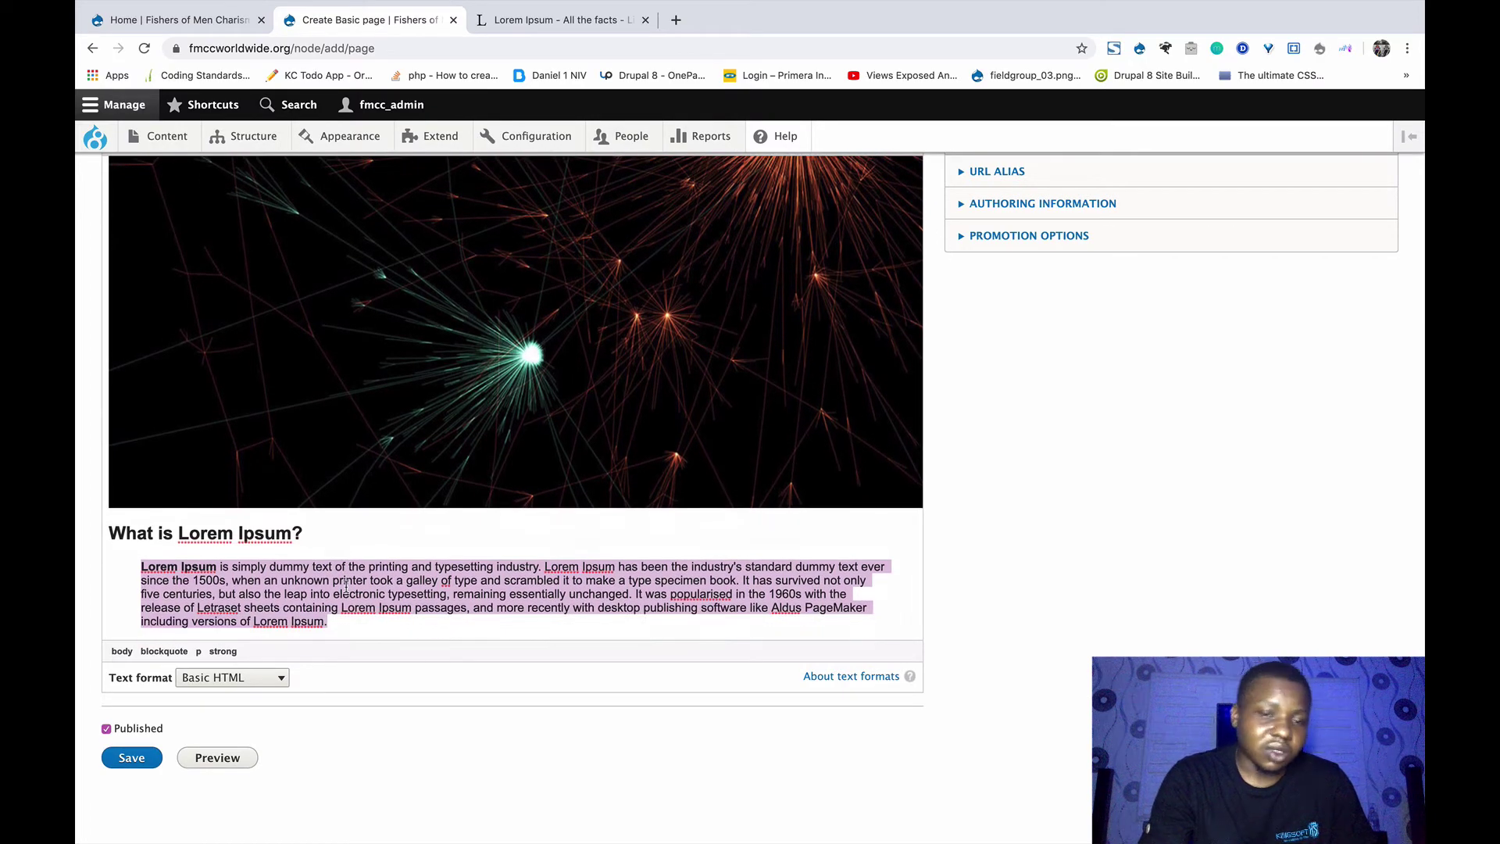
# - Insert a numbered list on a new line above the image with the items "kjhkjhk", "gkjhkj" and "gkj"
pyautogui.scroll(5, 346, 587)
pyautogui.scroll(5, 346, 586)
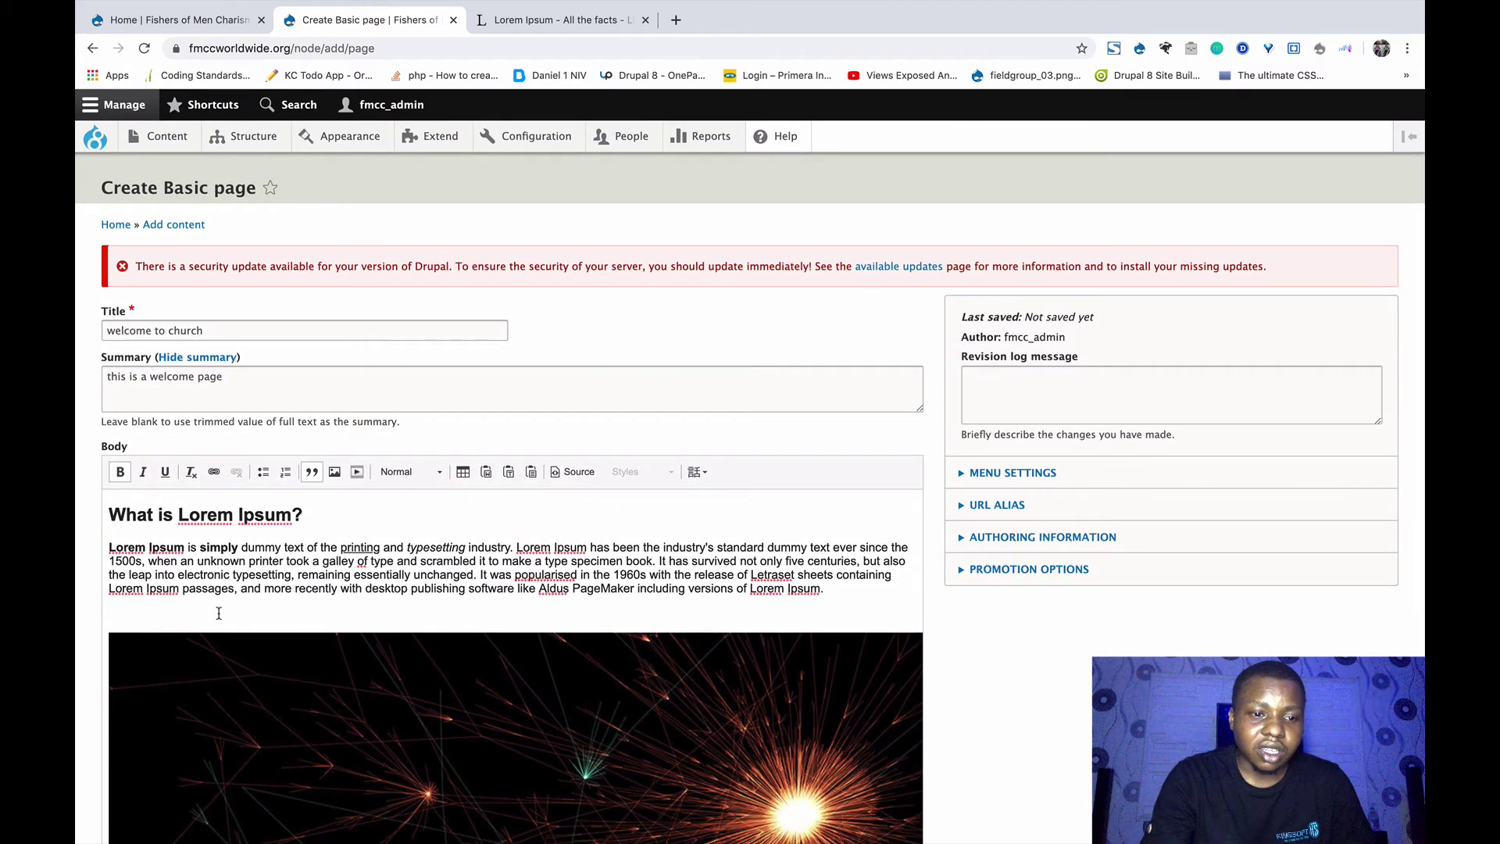
pyautogui.click(205, 613)
pyautogui.press('Return')
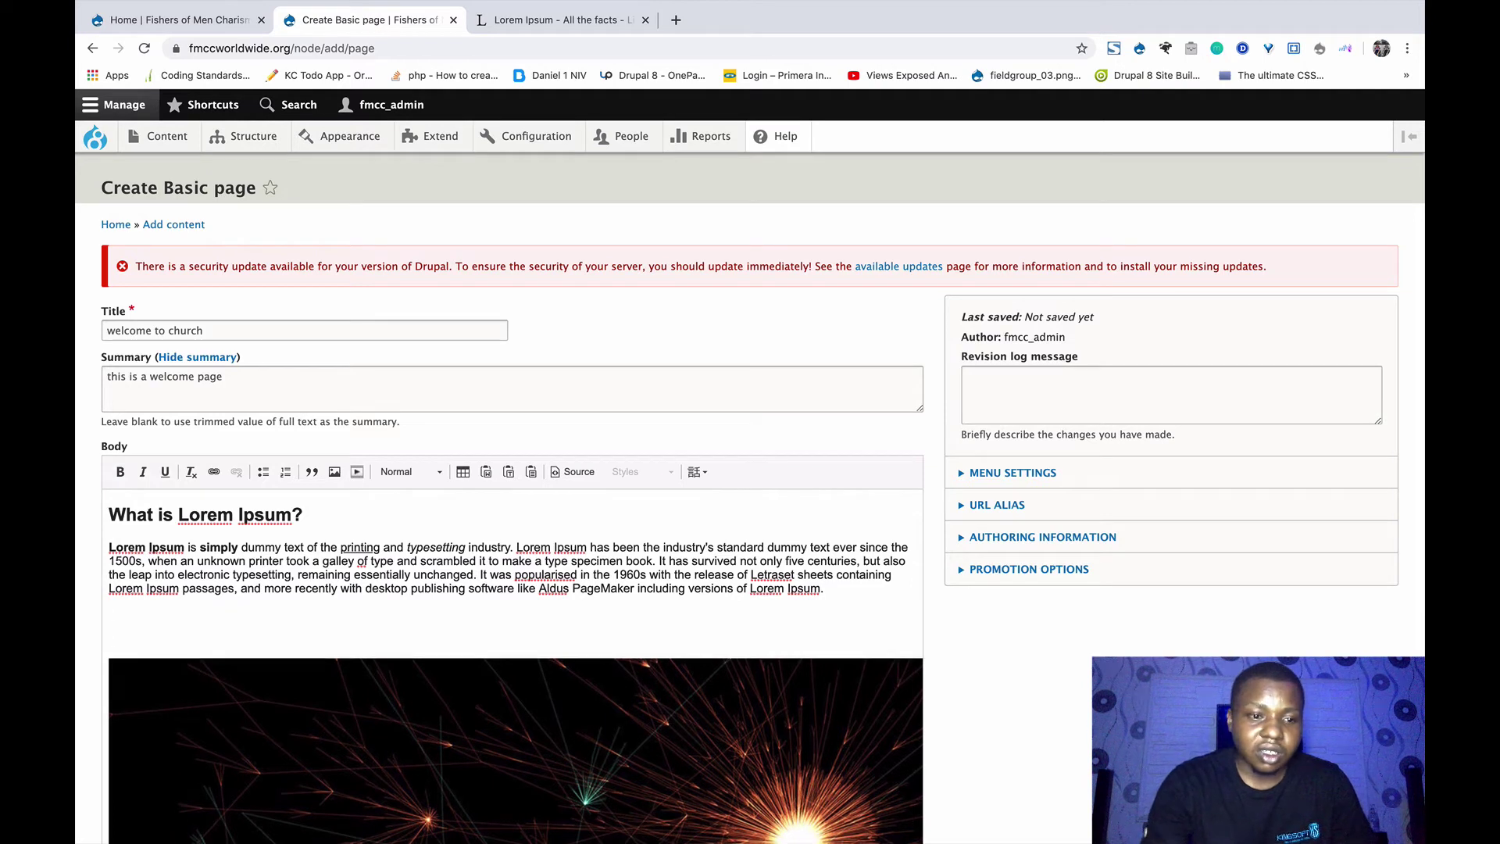
pyautogui.click(283, 473)
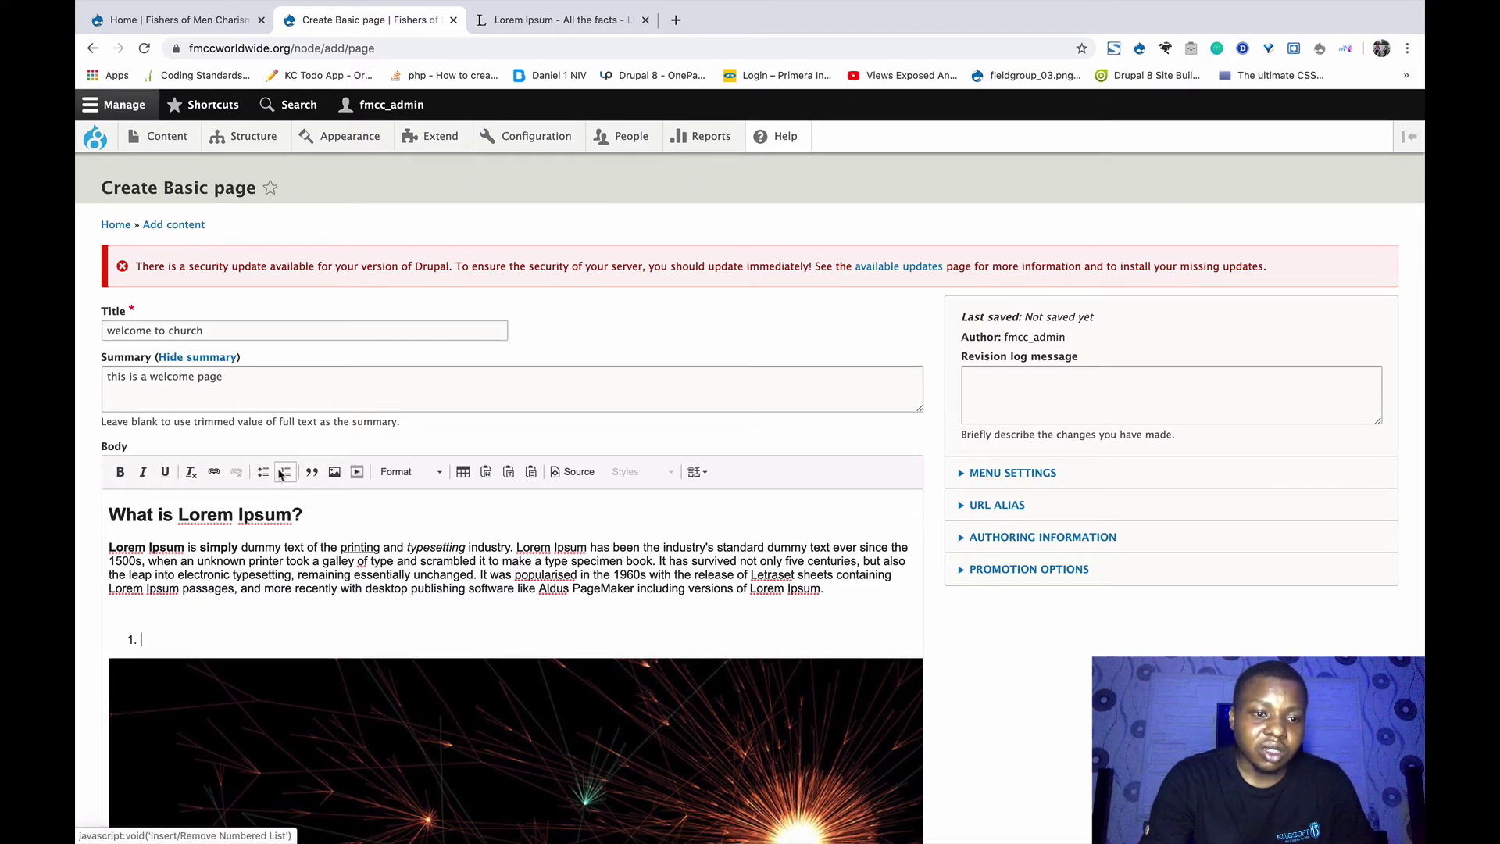
pyautogui.write('kjhkjhk')
pyautogui.press('Return')
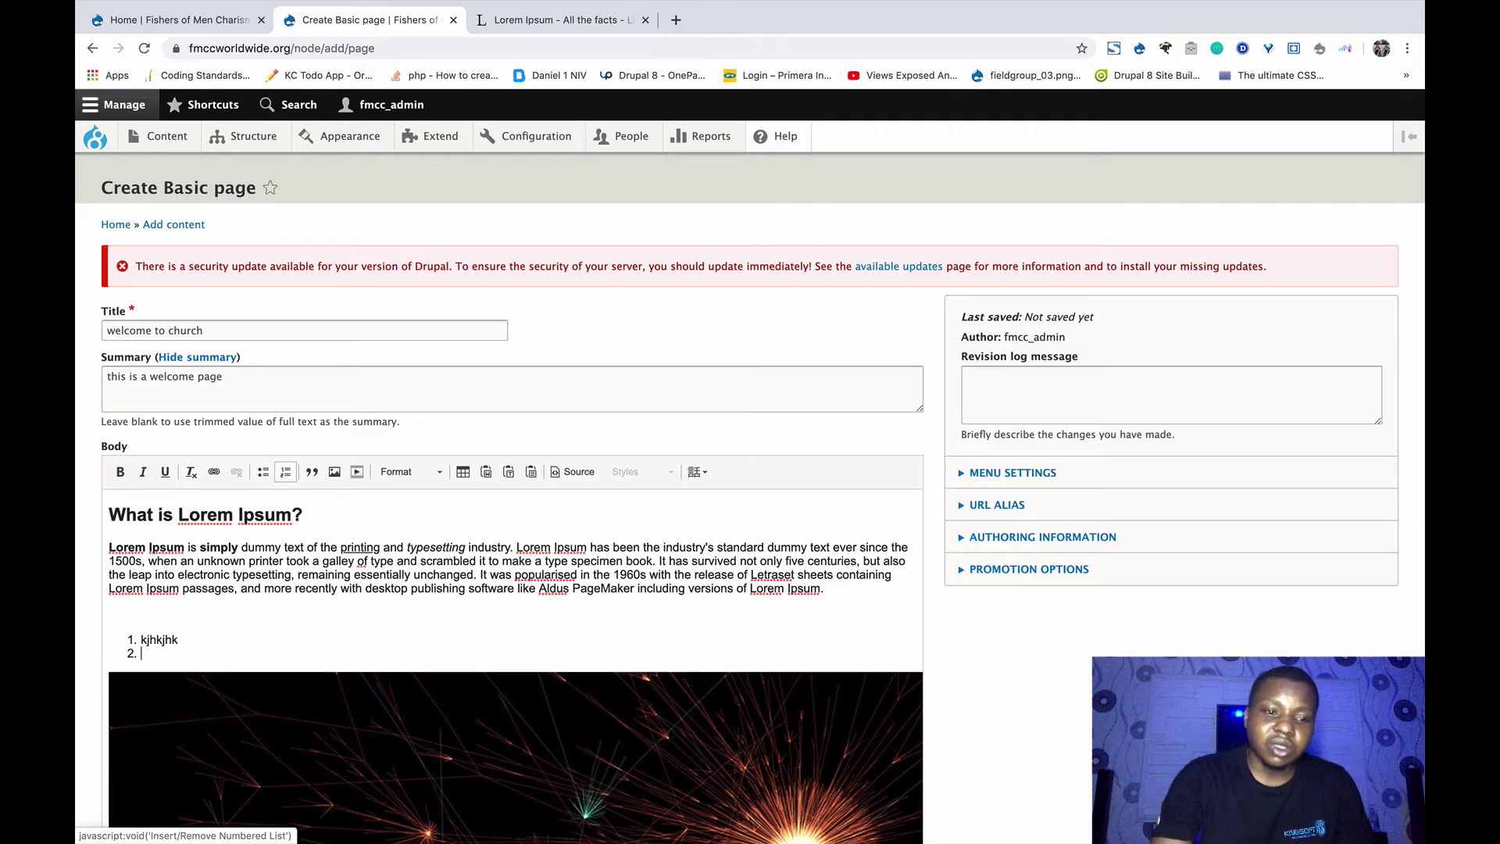
pyautogui.write('gkjhkj')
pyautogui.press('Return')
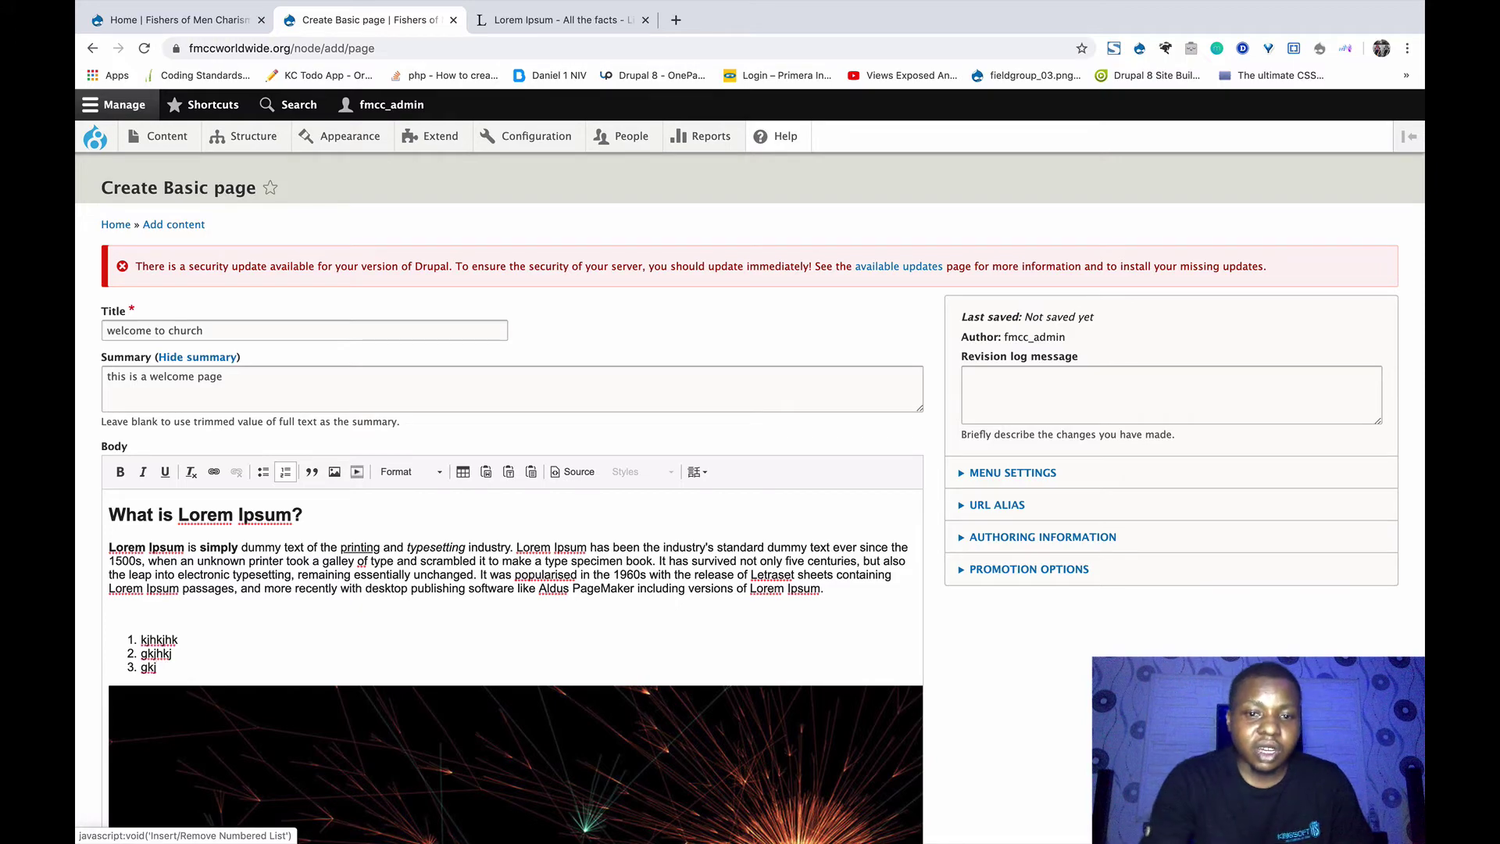
pyautogui.scroll(-6, 286, 590)
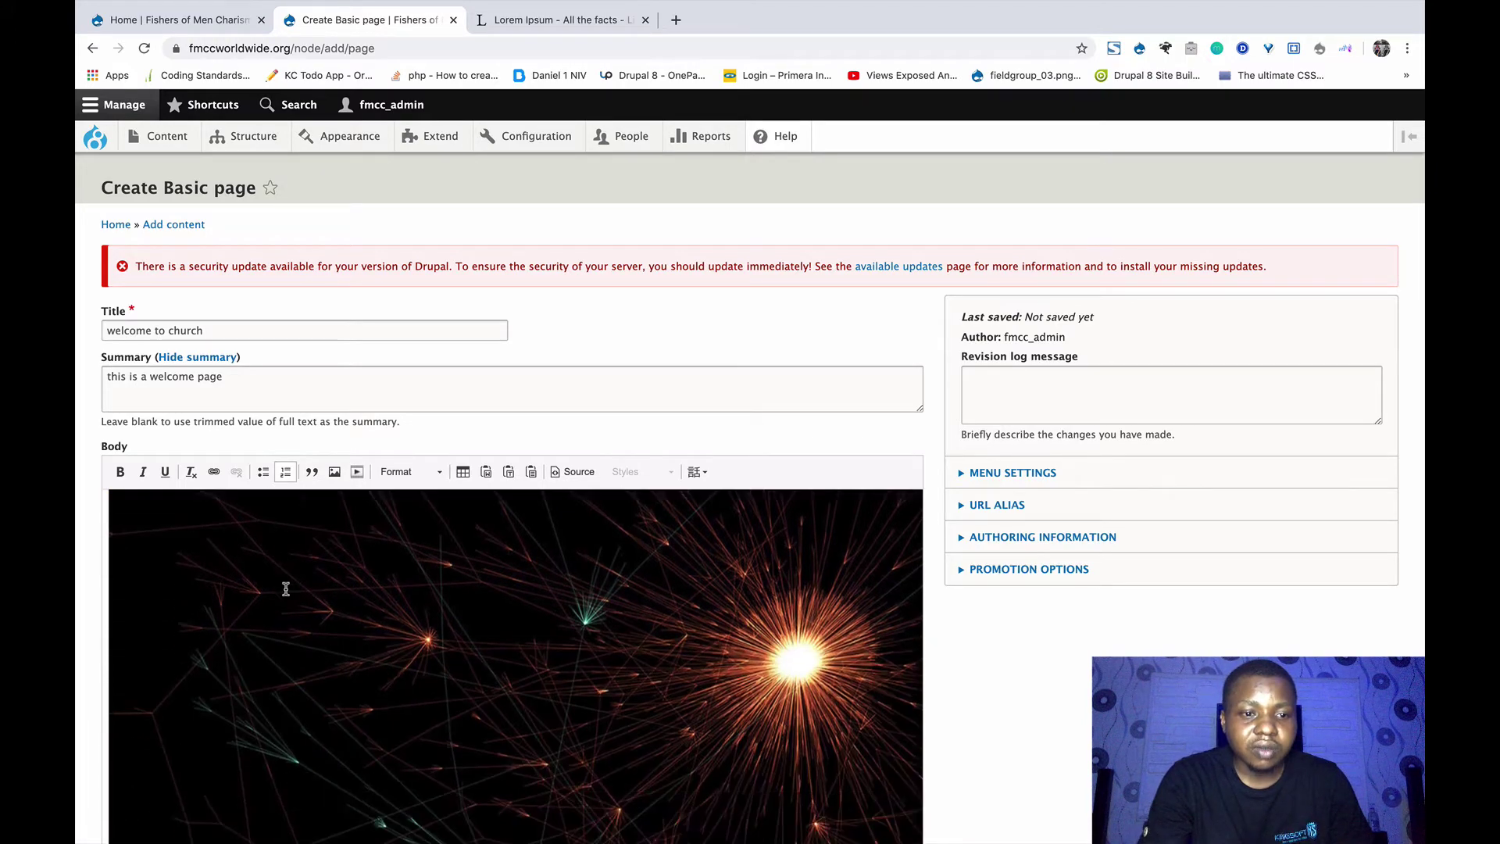
# - In the body's HTML source, change the first "What is Lorem Ipsum?" heading tags to h1 and return to the formatted view
pyautogui.scroll(6, 286, 596)
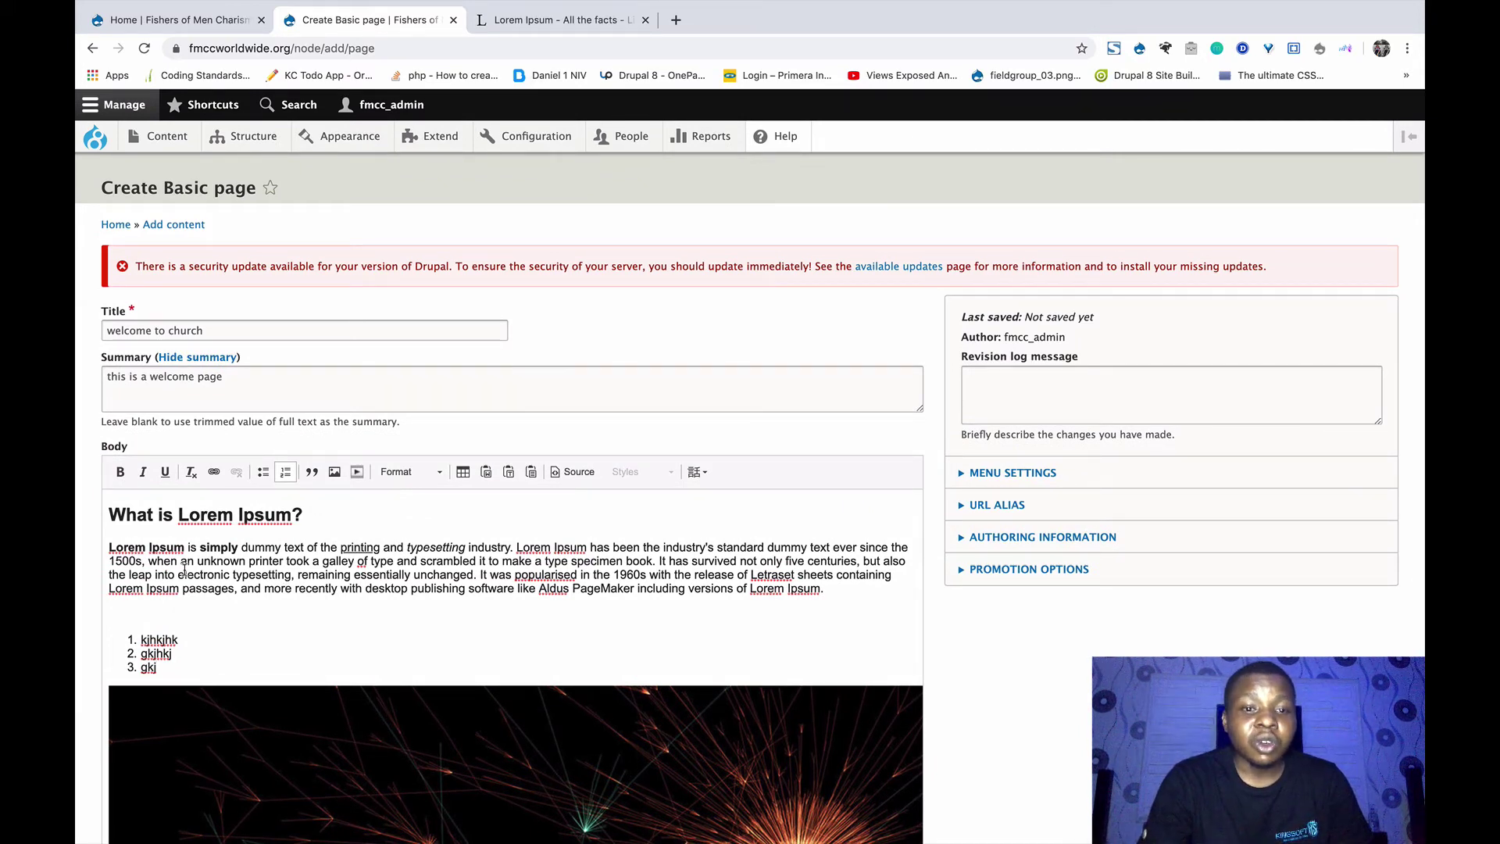
pyautogui.click(576, 473)
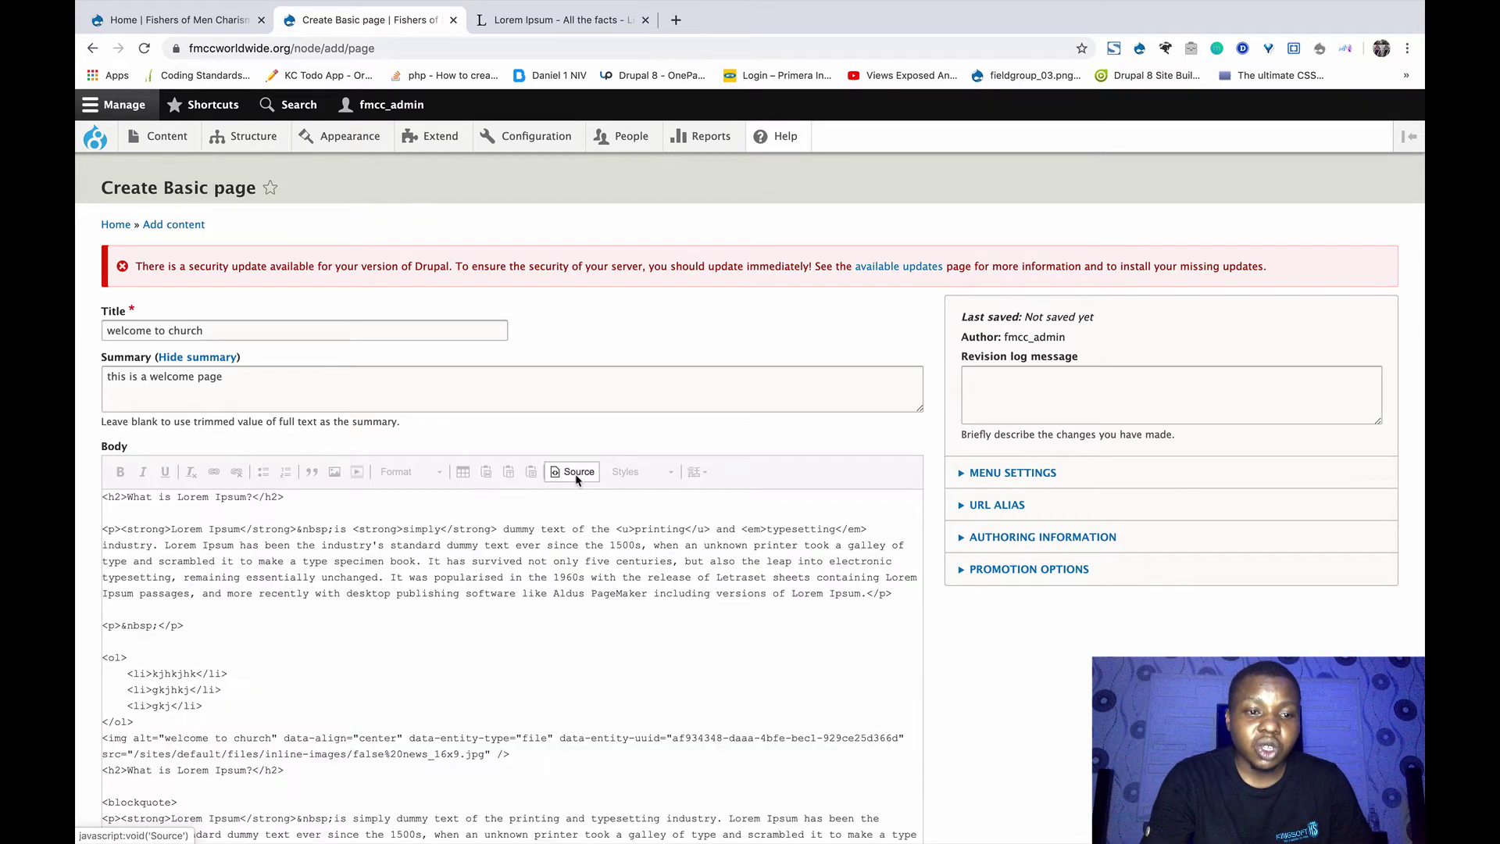
pyautogui.scroll(-5, 399, 600)
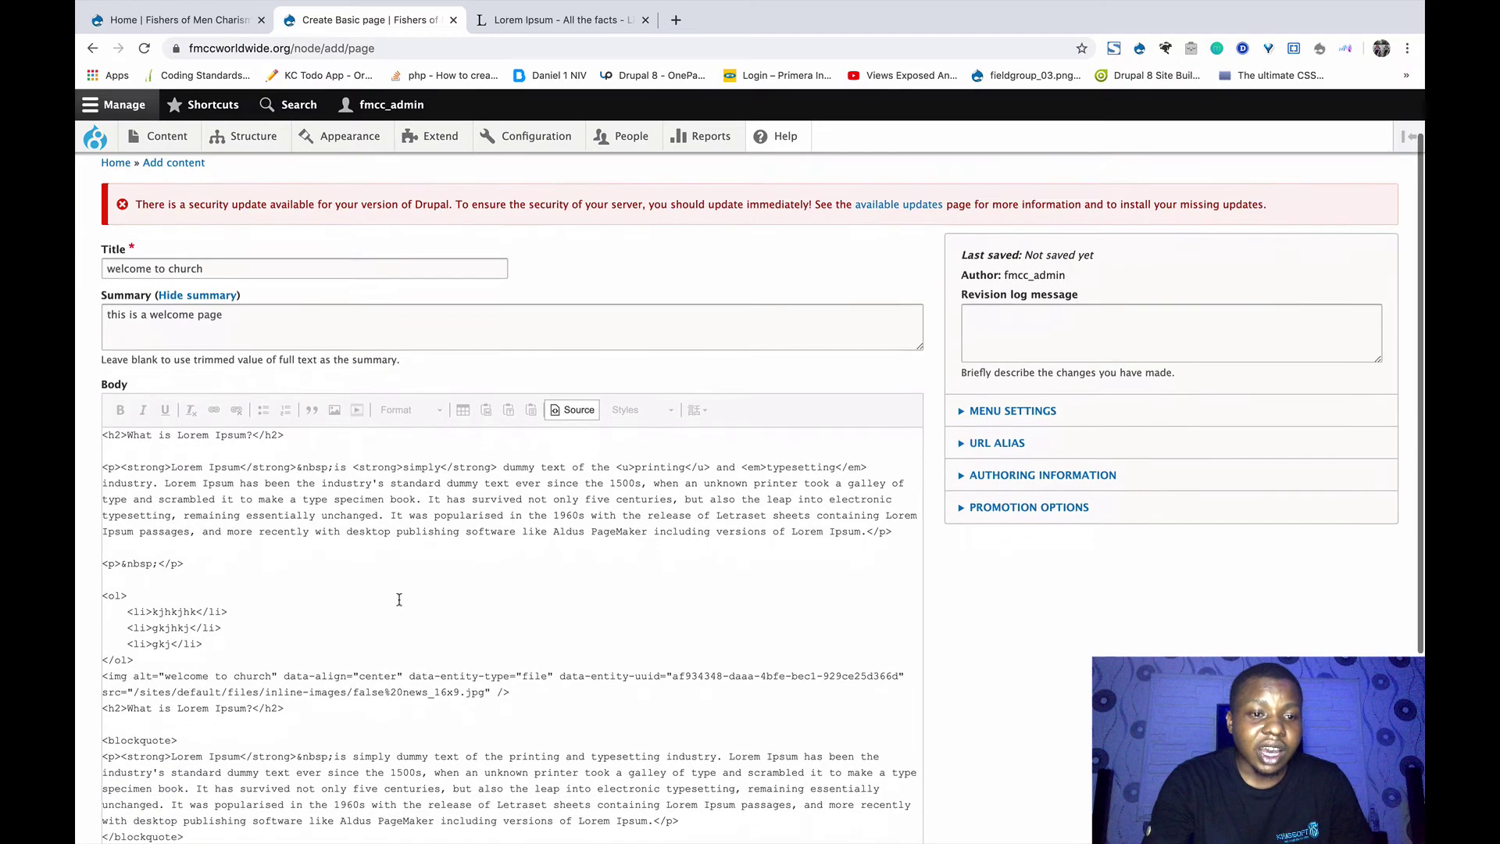
pyautogui.scroll(2, 399, 600)
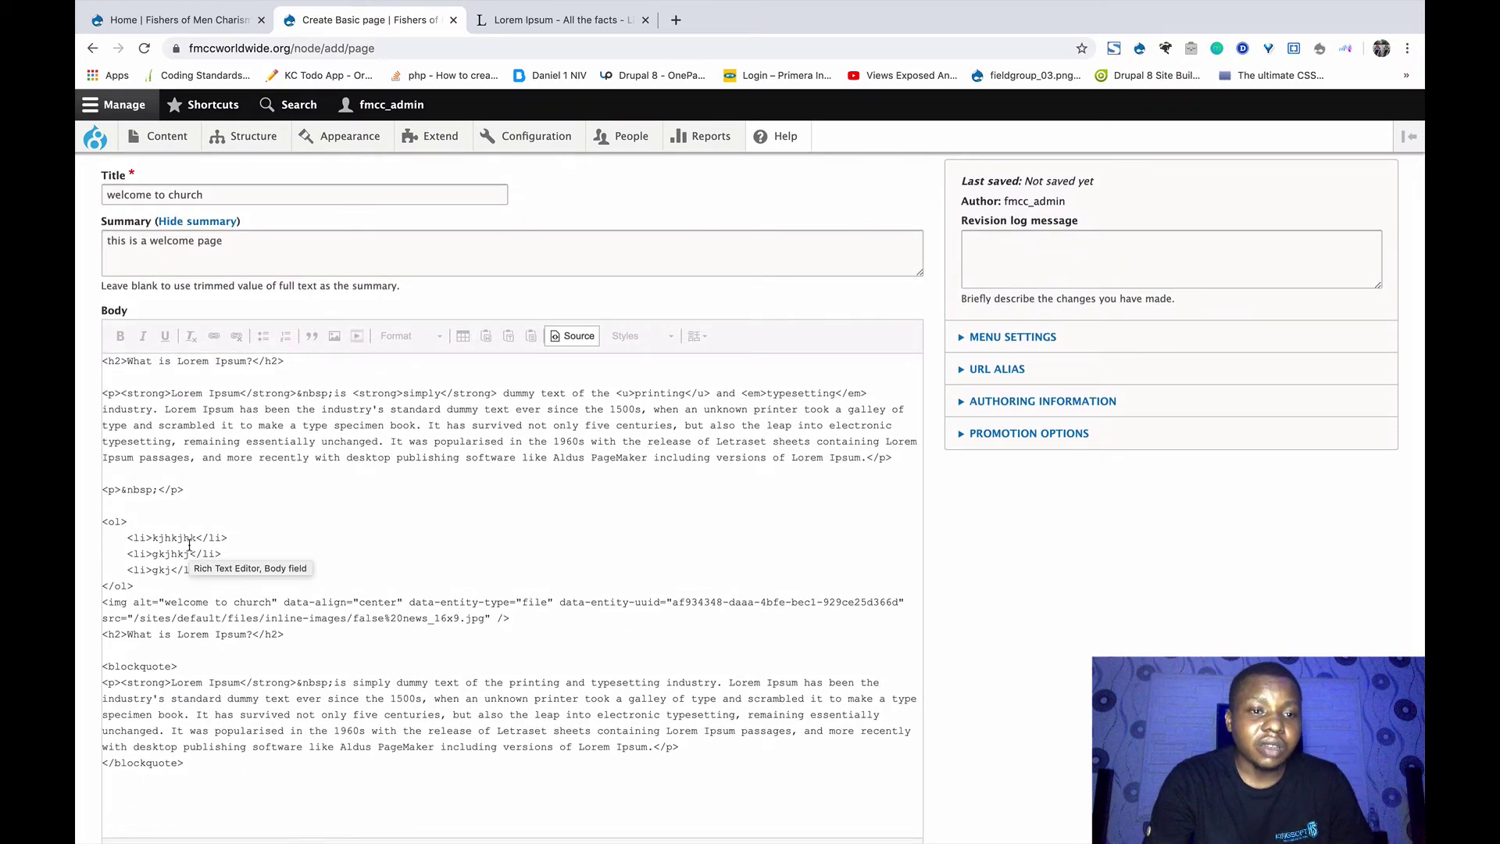
pyautogui.scroll(1, 373, 485)
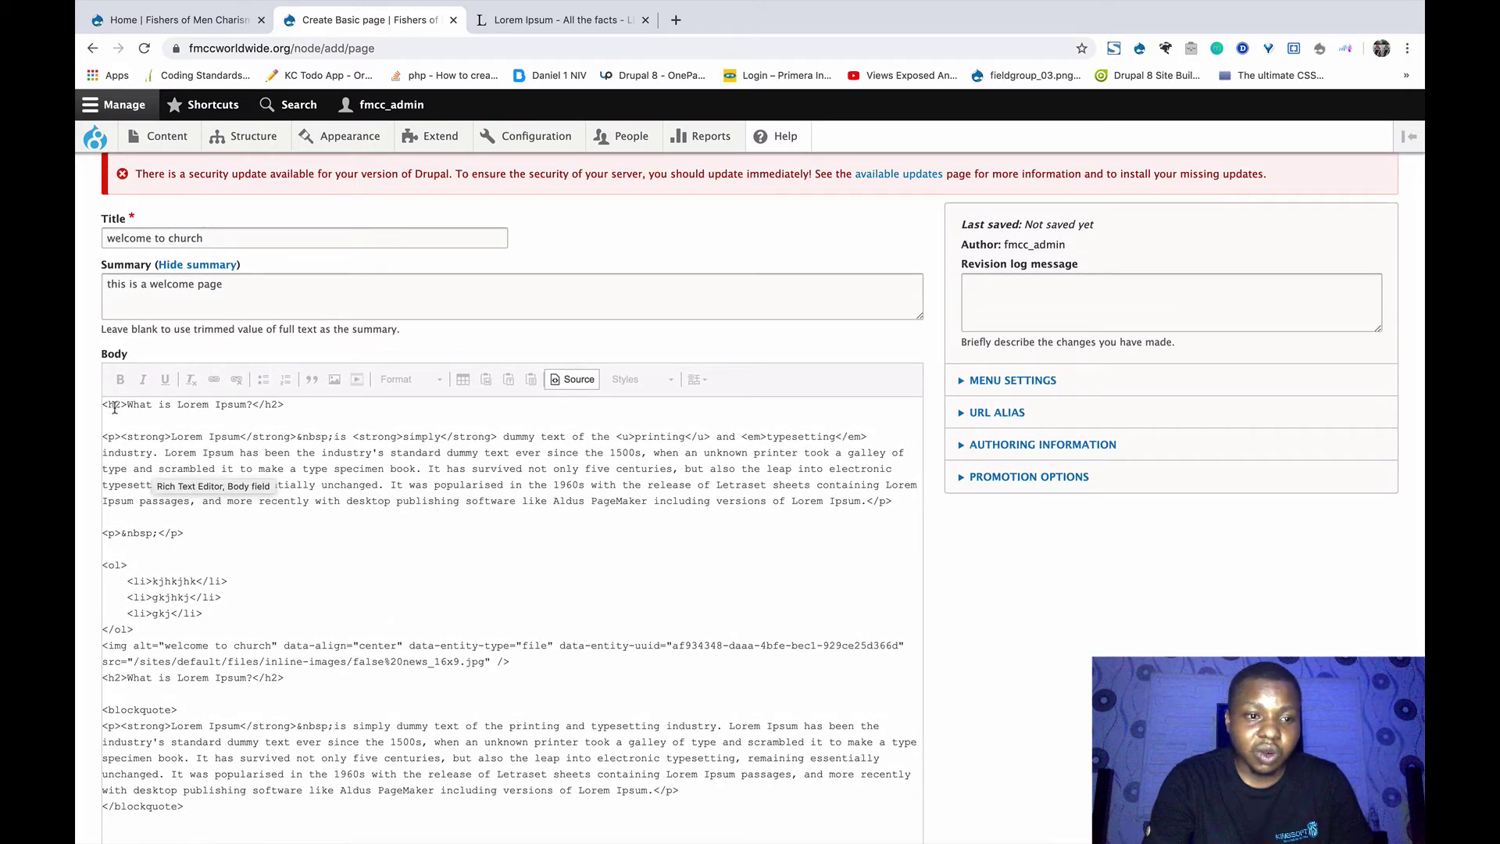
pyautogui.moveTo(115, 407); pyautogui.dragTo(123, 405)
pyautogui.write('1')
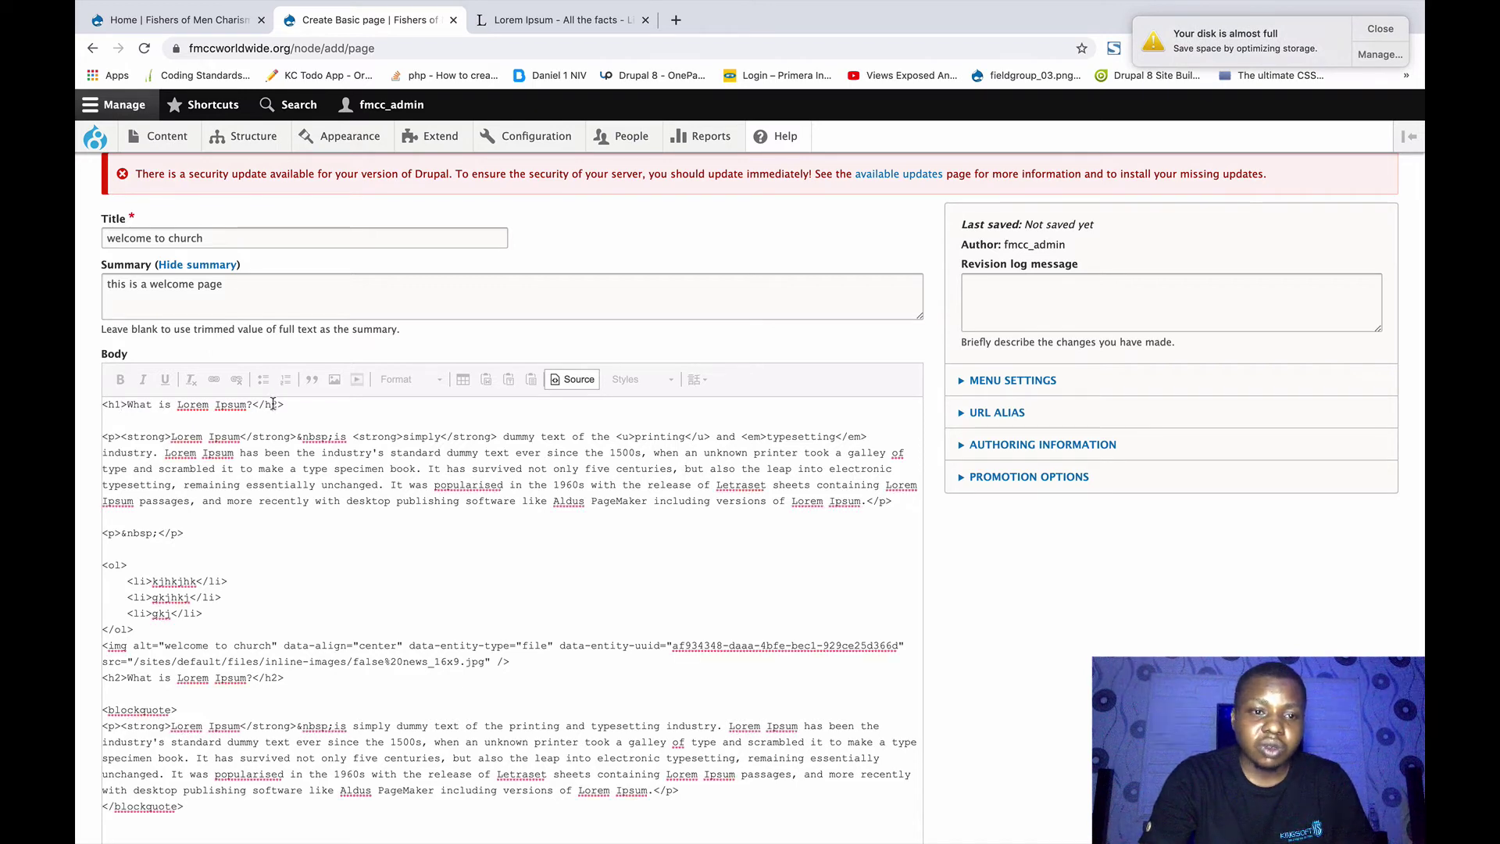
pyautogui.moveTo(271, 404); pyautogui.dragTo(280, 405)
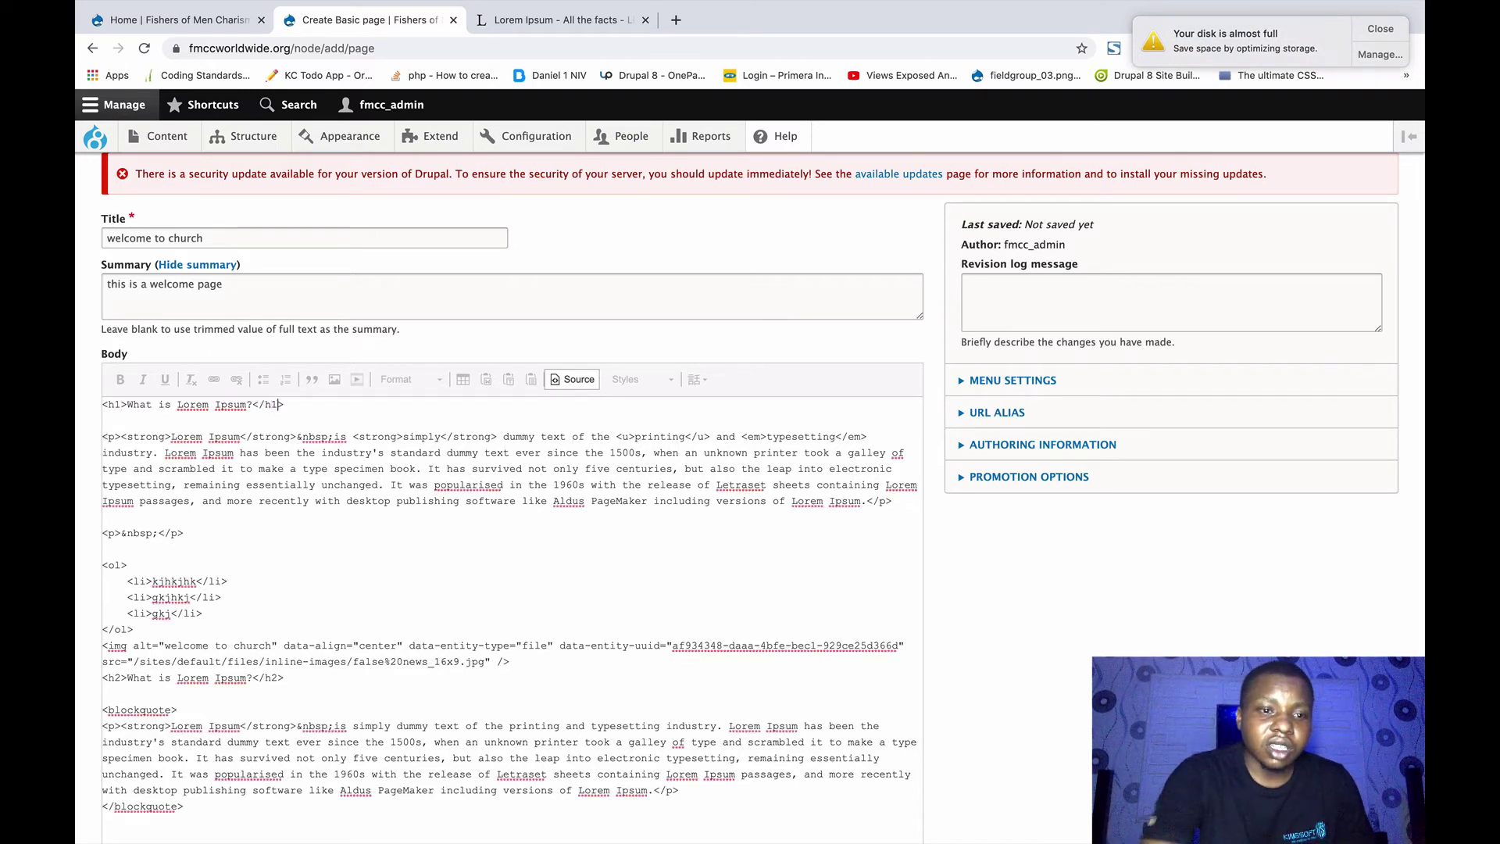
pyautogui.click(577, 384)
pyautogui.scroll(2, 312, 469)
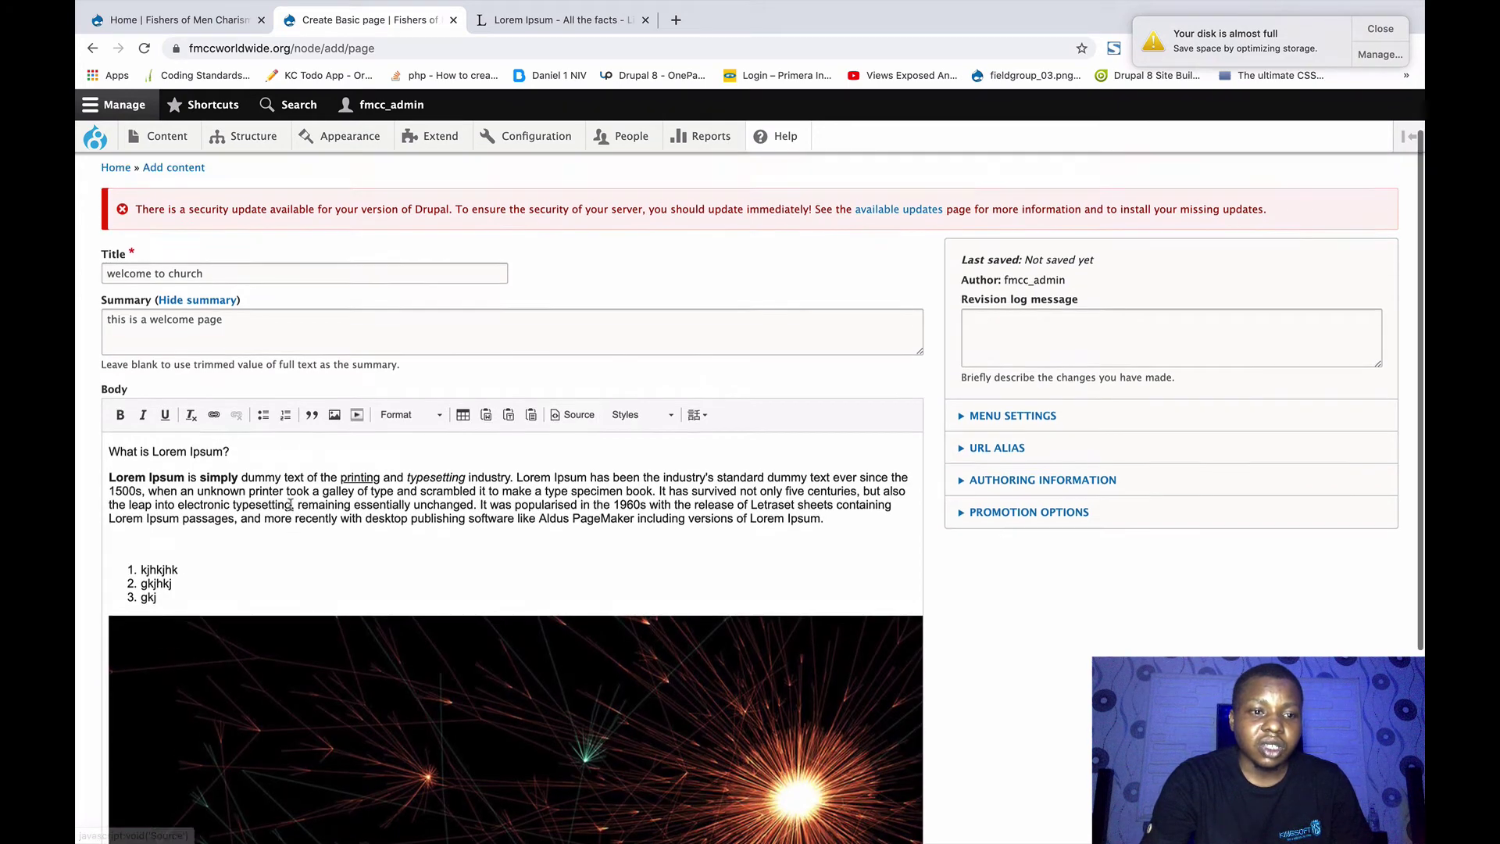
pyautogui.moveTo(249, 507); pyautogui.dragTo(75, 504)
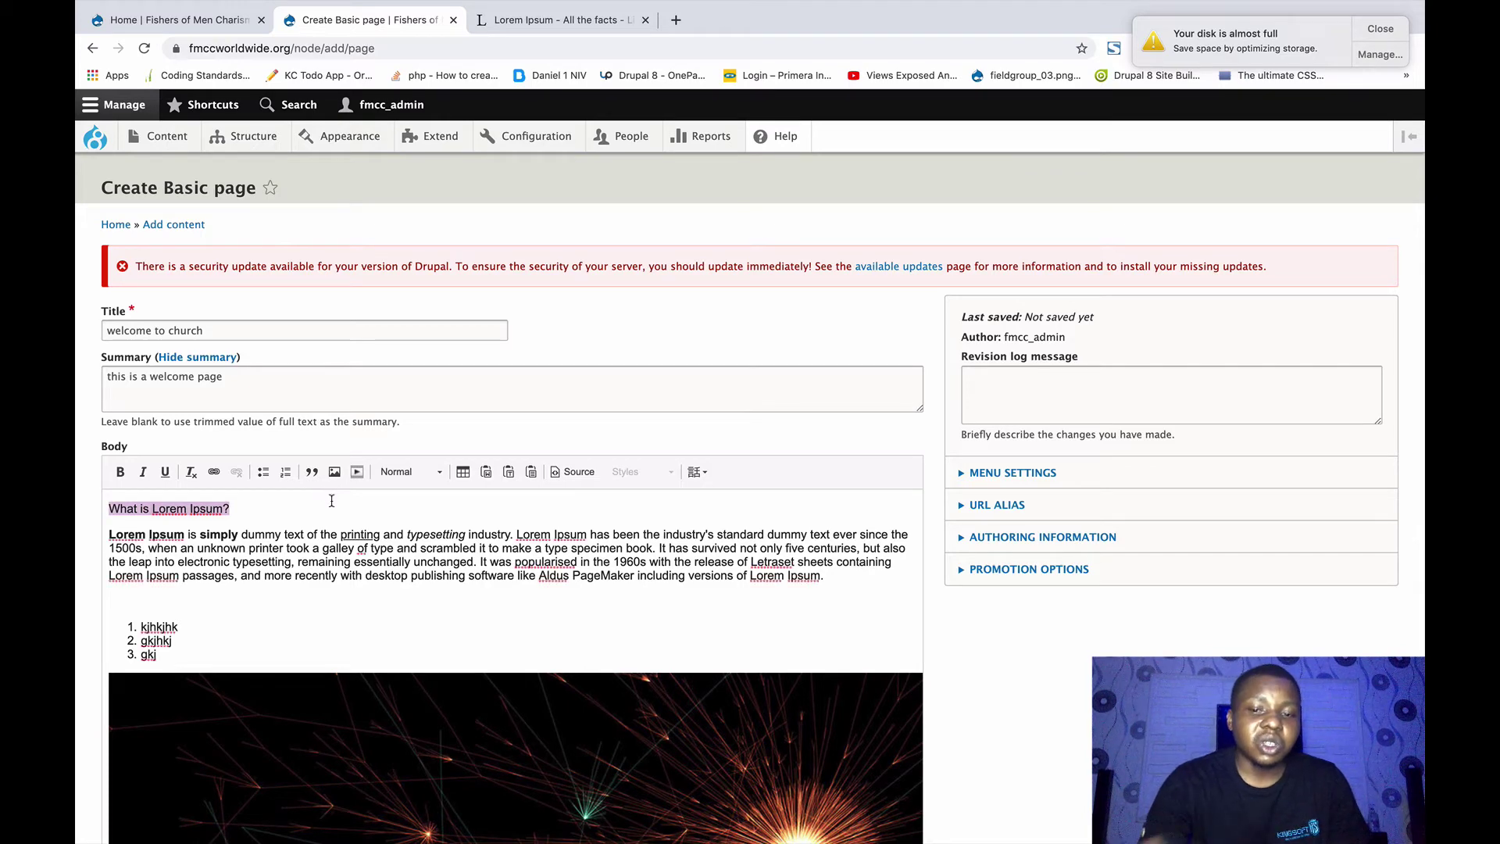
# - Examine the body content and the text formats available for it, leaving Basic HTML selected
pyautogui.scroll(-10, 309, 576)
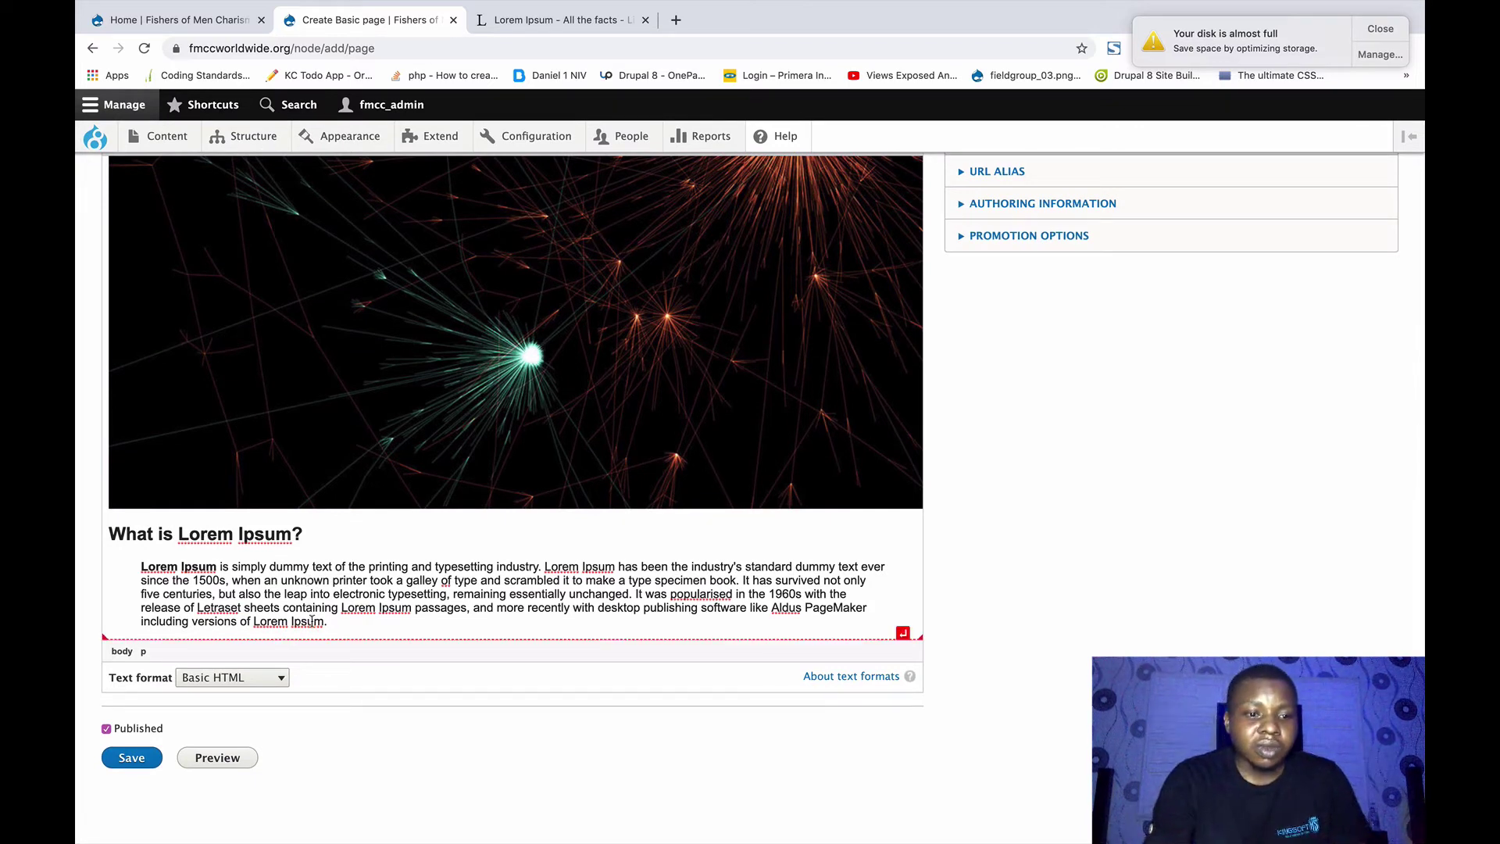
pyautogui.scroll(3, 322, 690)
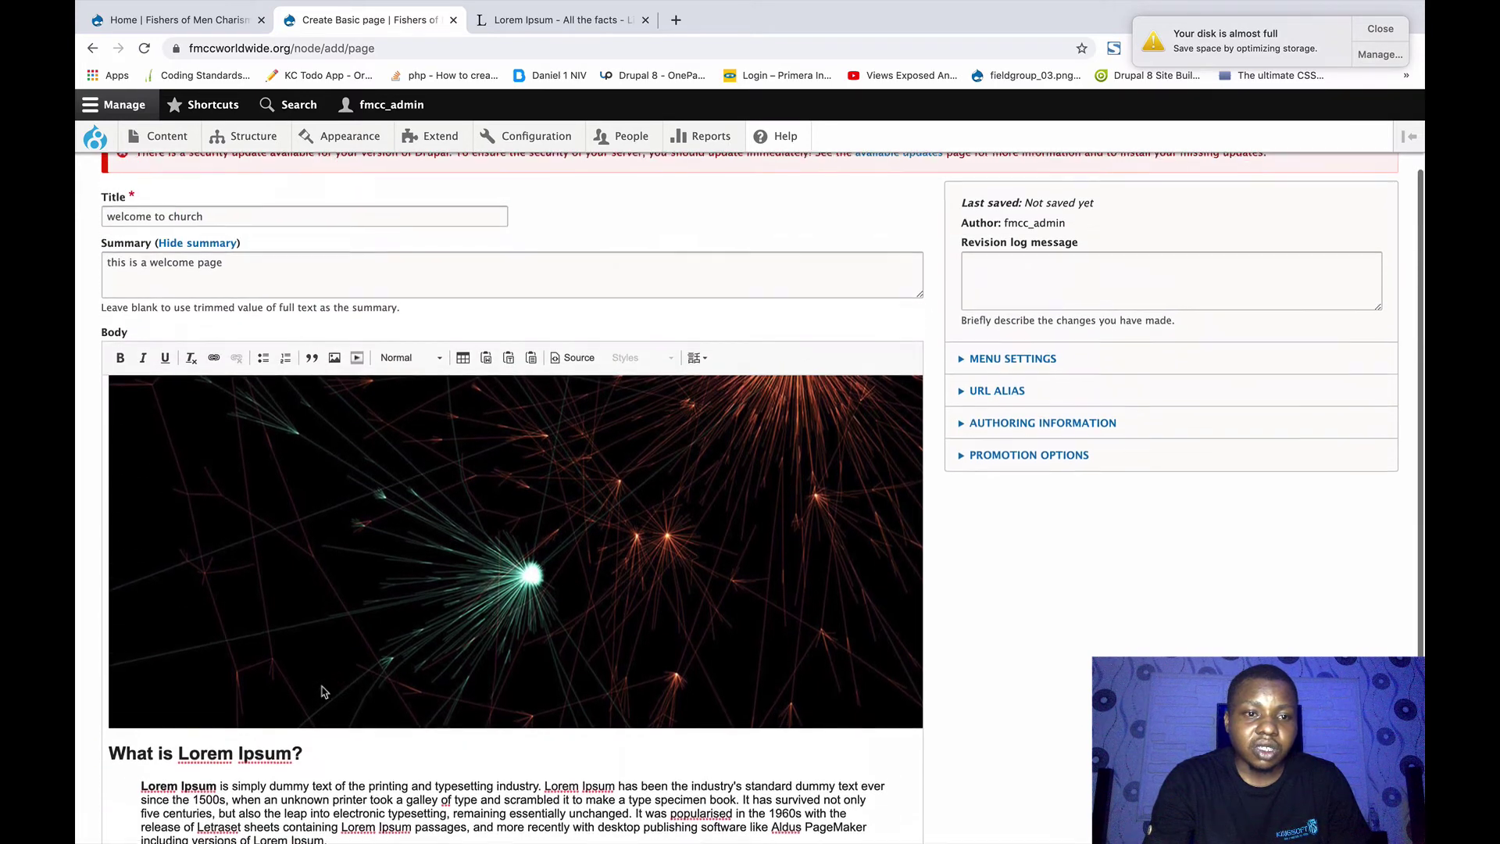
pyautogui.scroll(-3, 77, 686)
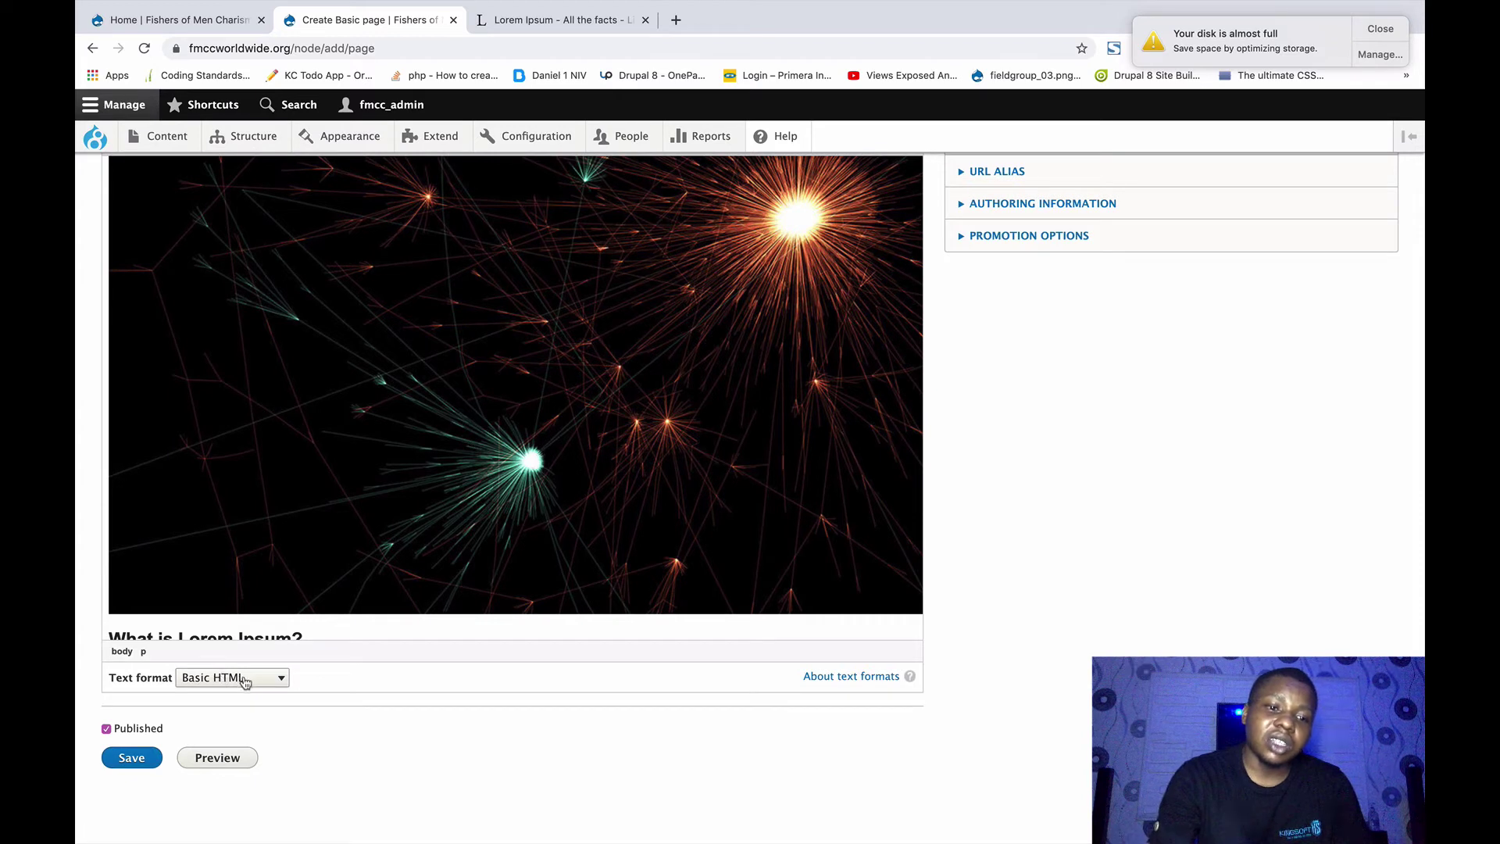
pyautogui.click(246, 682)
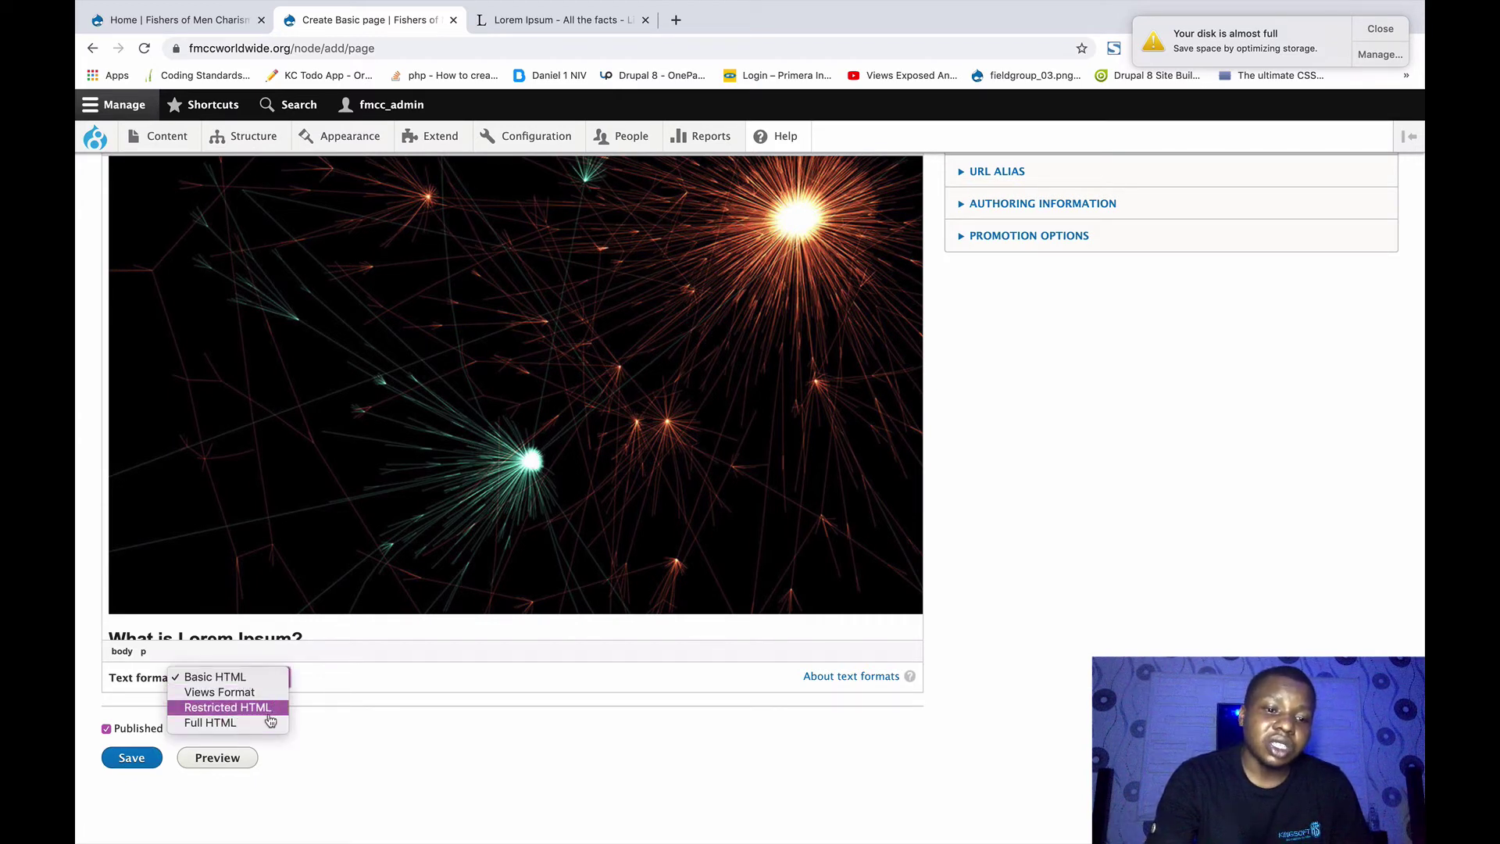
pyautogui.click(318, 663)
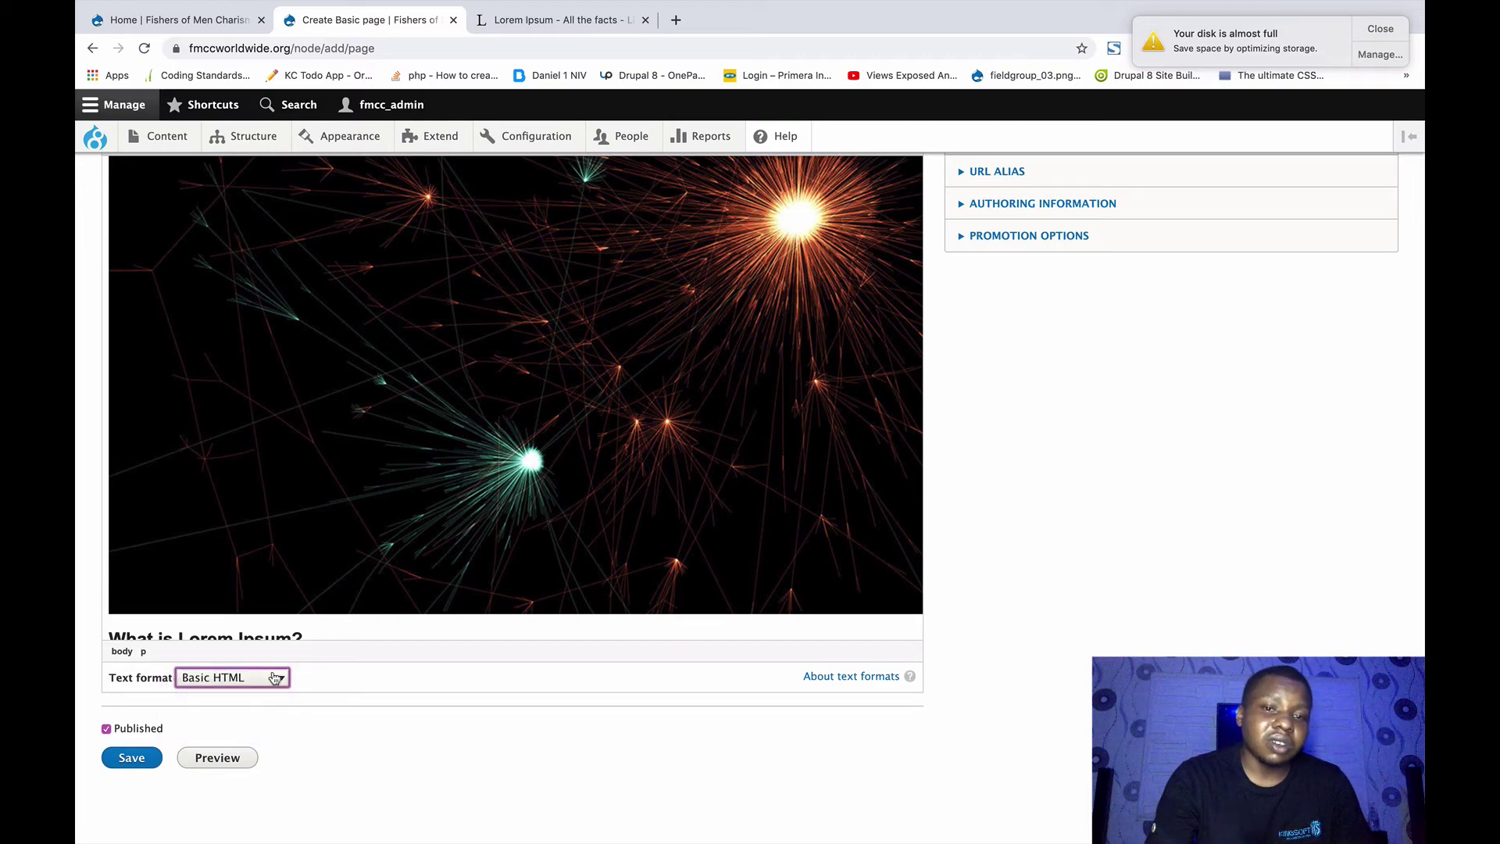
pyautogui.scroll(7, 717, 461)
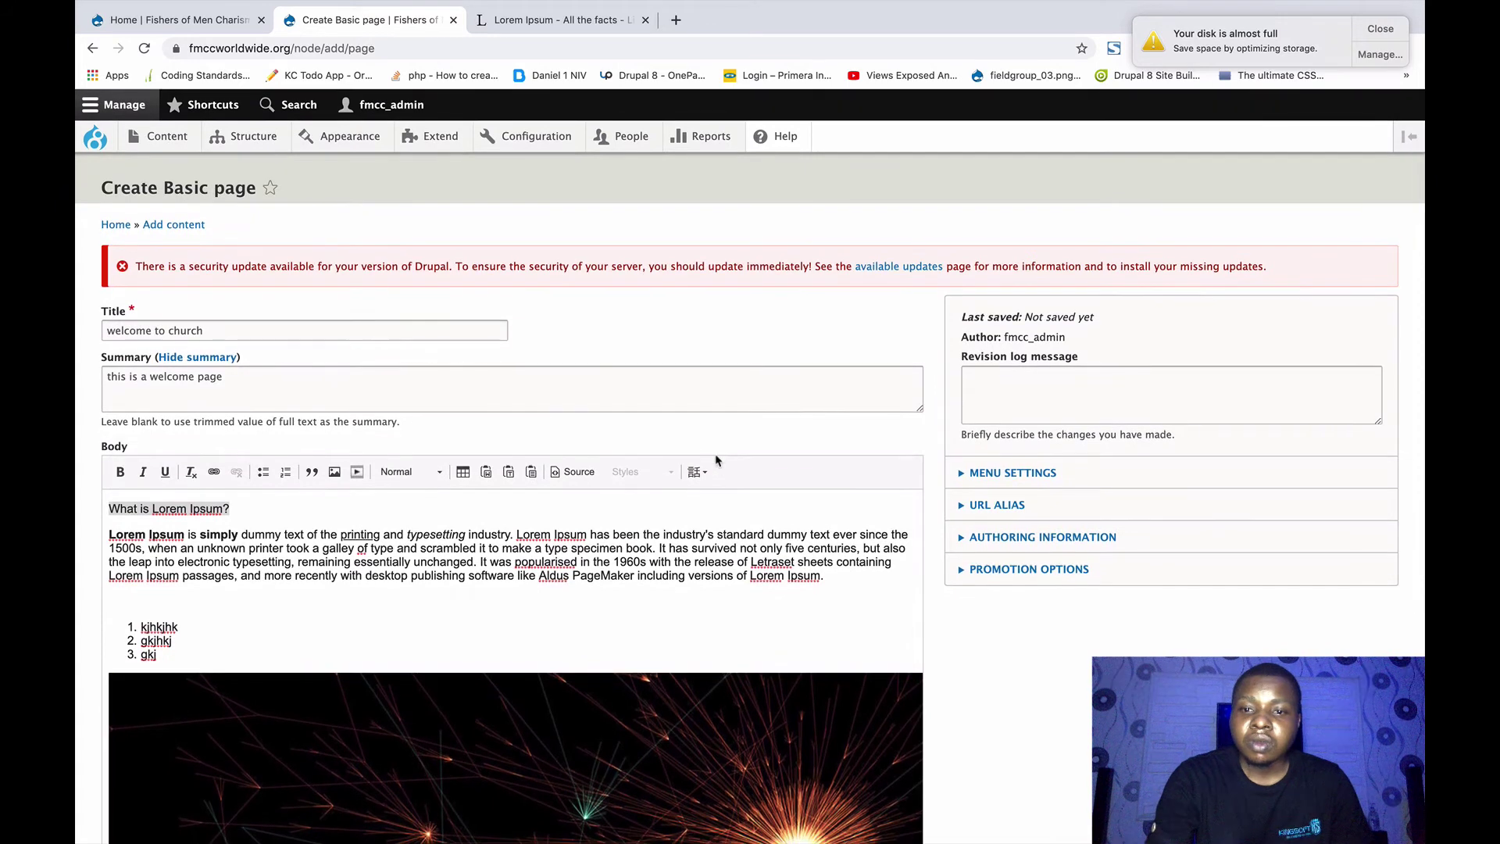
# - Expand the page's menu settings and look at the main navigation on the site's home page for comparison
pyautogui.click(1002, 484)
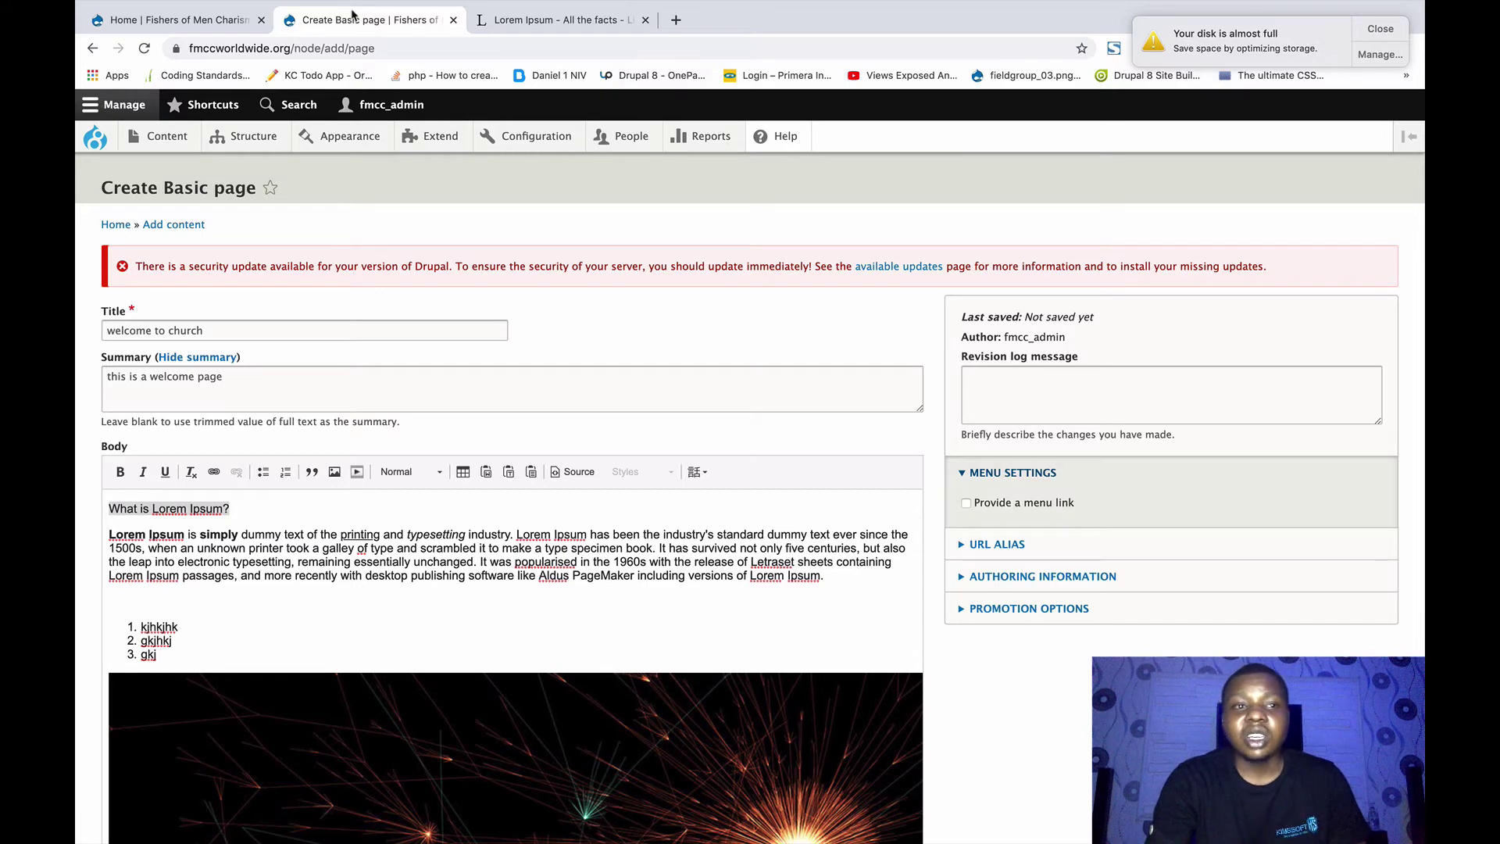
pyautogui.click(180, 19)
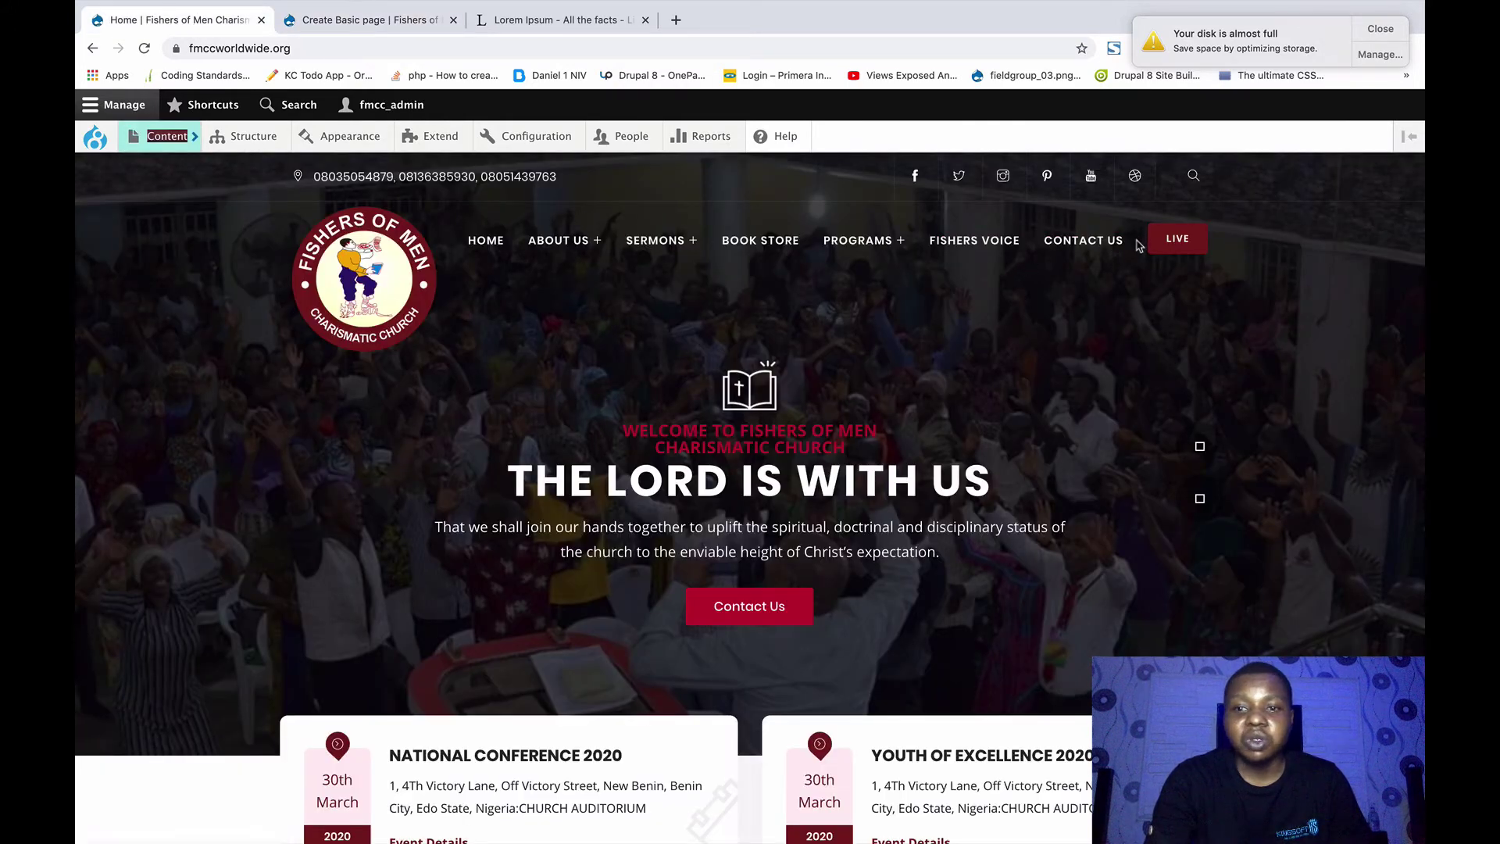
pyautogui.click(394, 30)
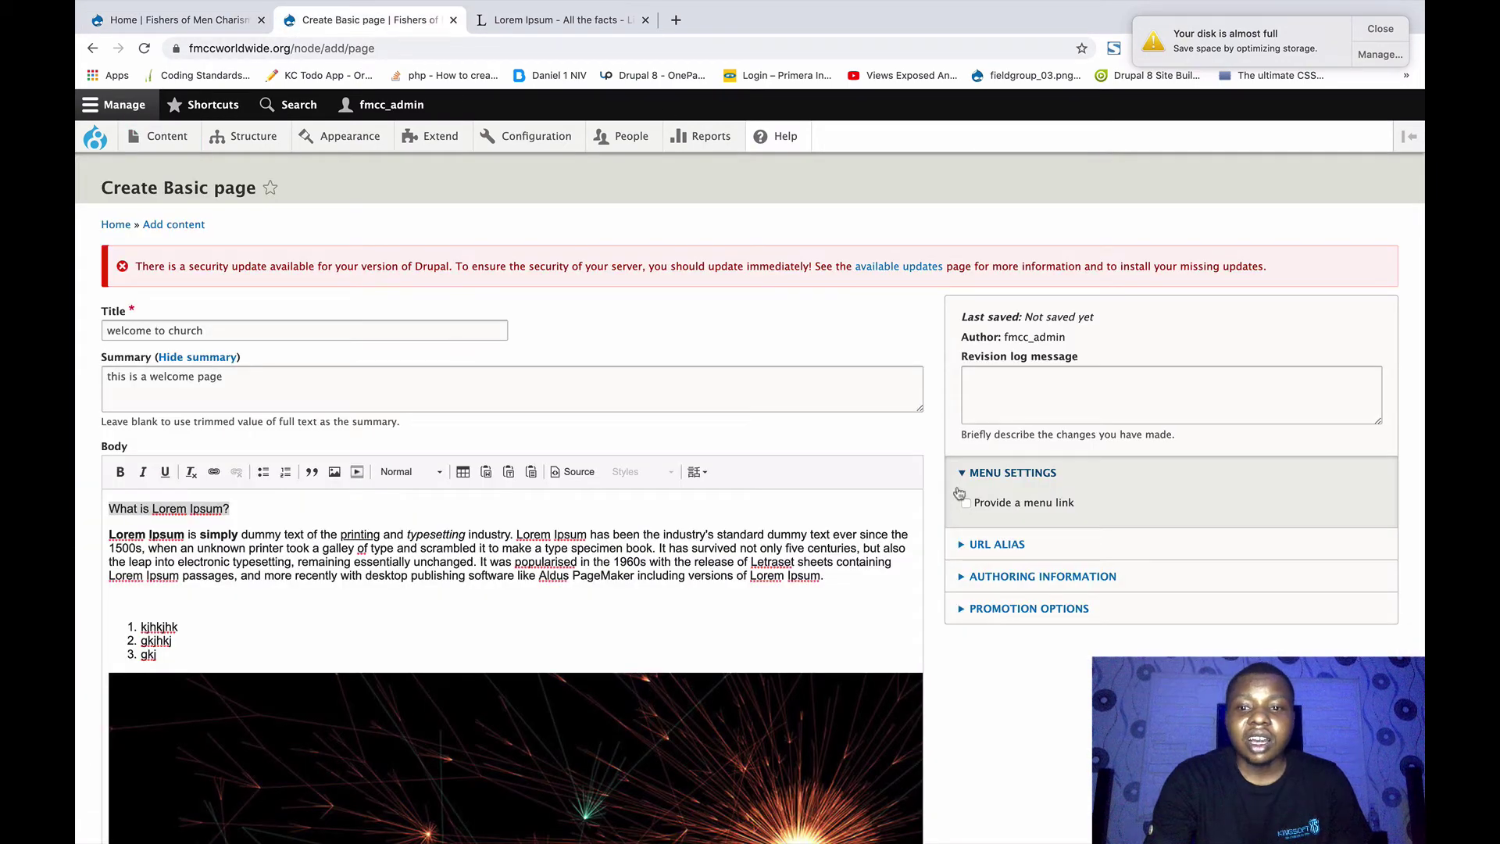
# - Try providing a menu link for the page with <Main navigation> as its parent item
pyautogui.click(1044, 504)
pyautogui.click(1024, 640)
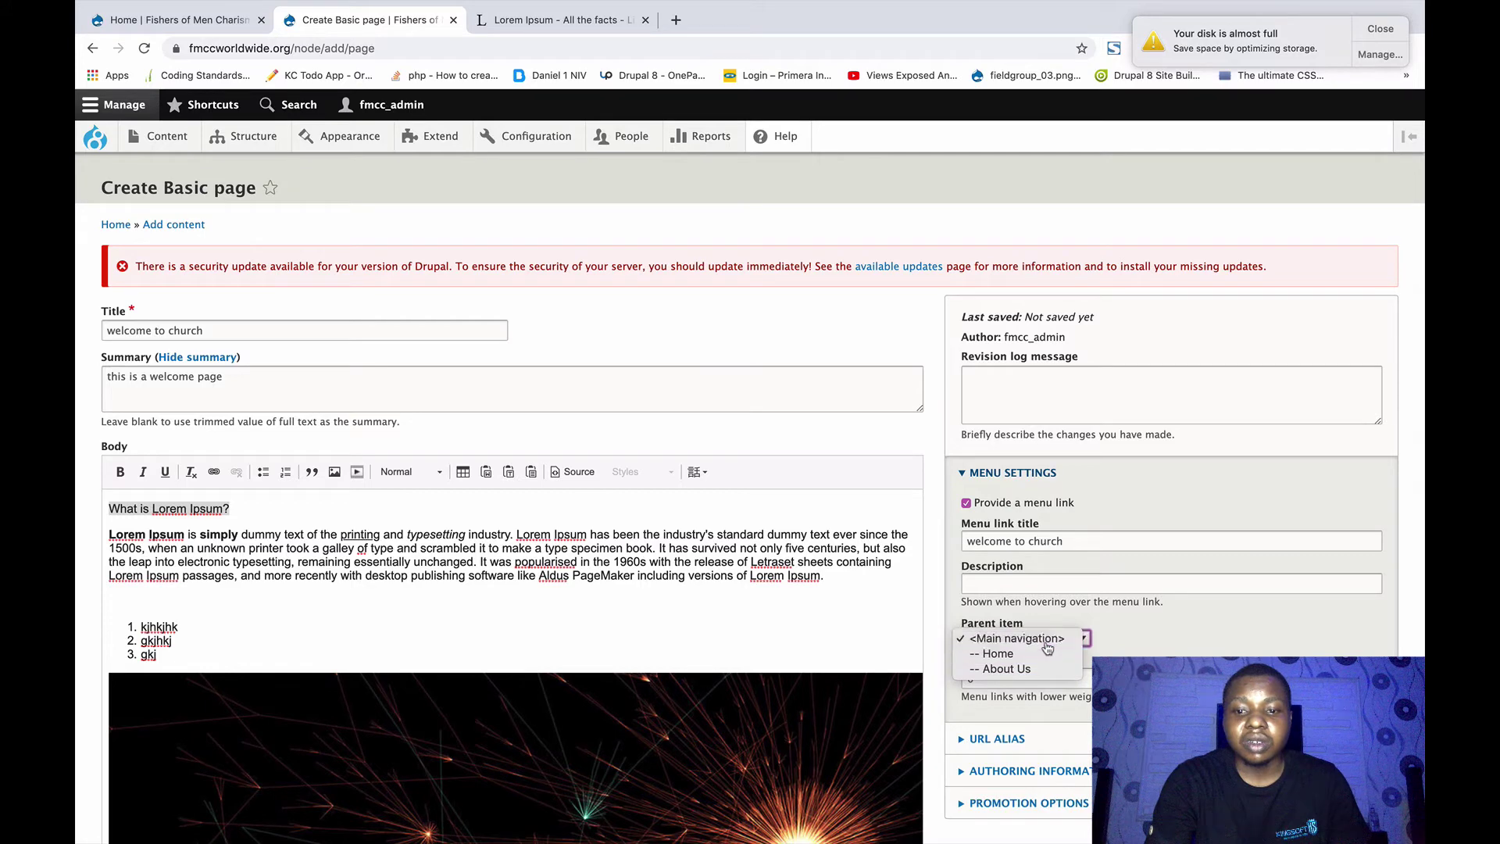
pyautogui.click(1031, 638)
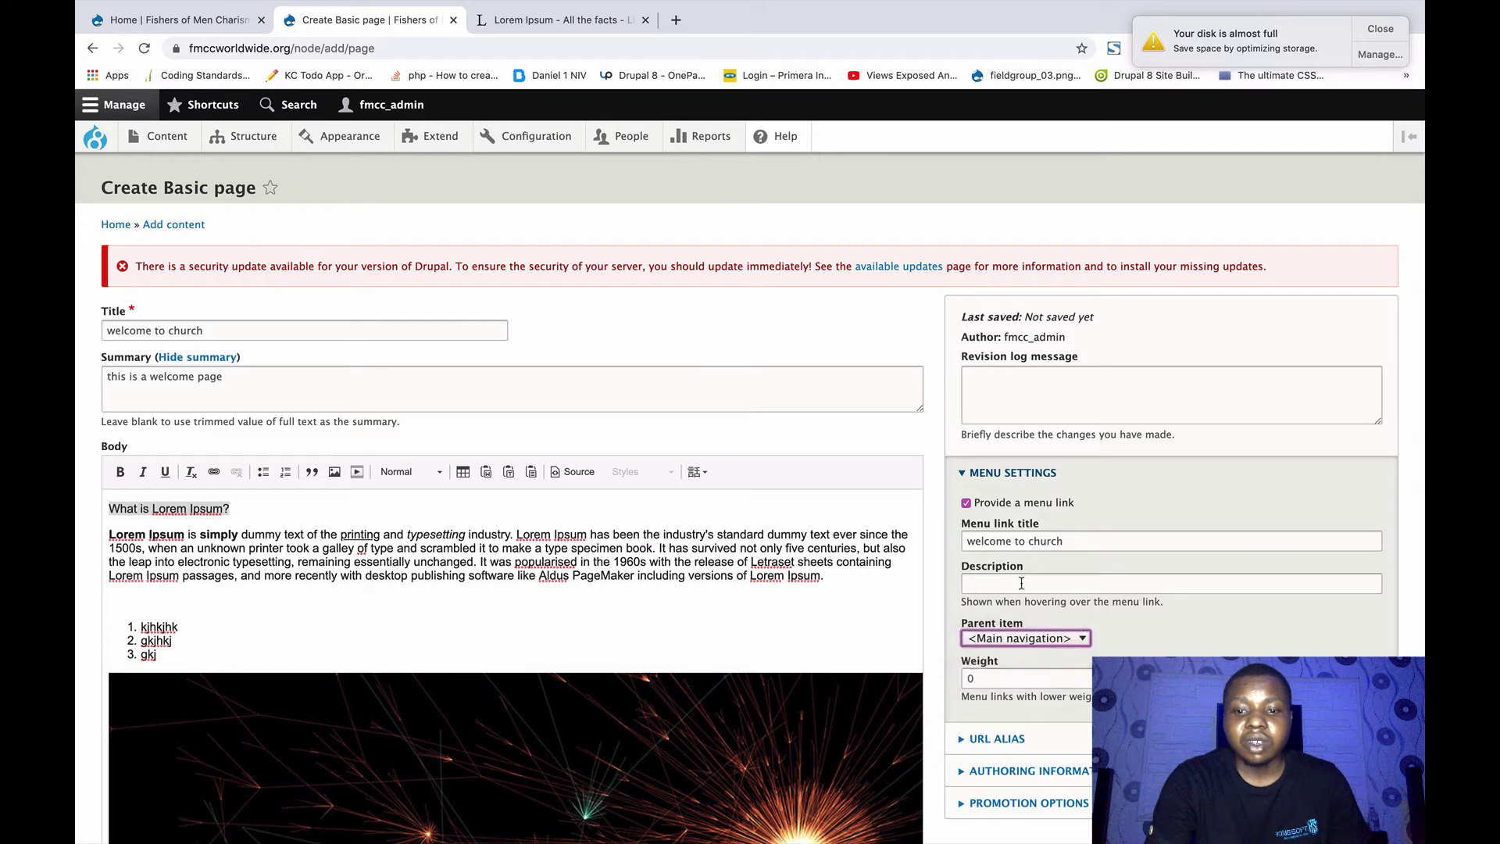
pyautogui.click(995, 508)
pyautogui.scroll(-2, 983, 440)
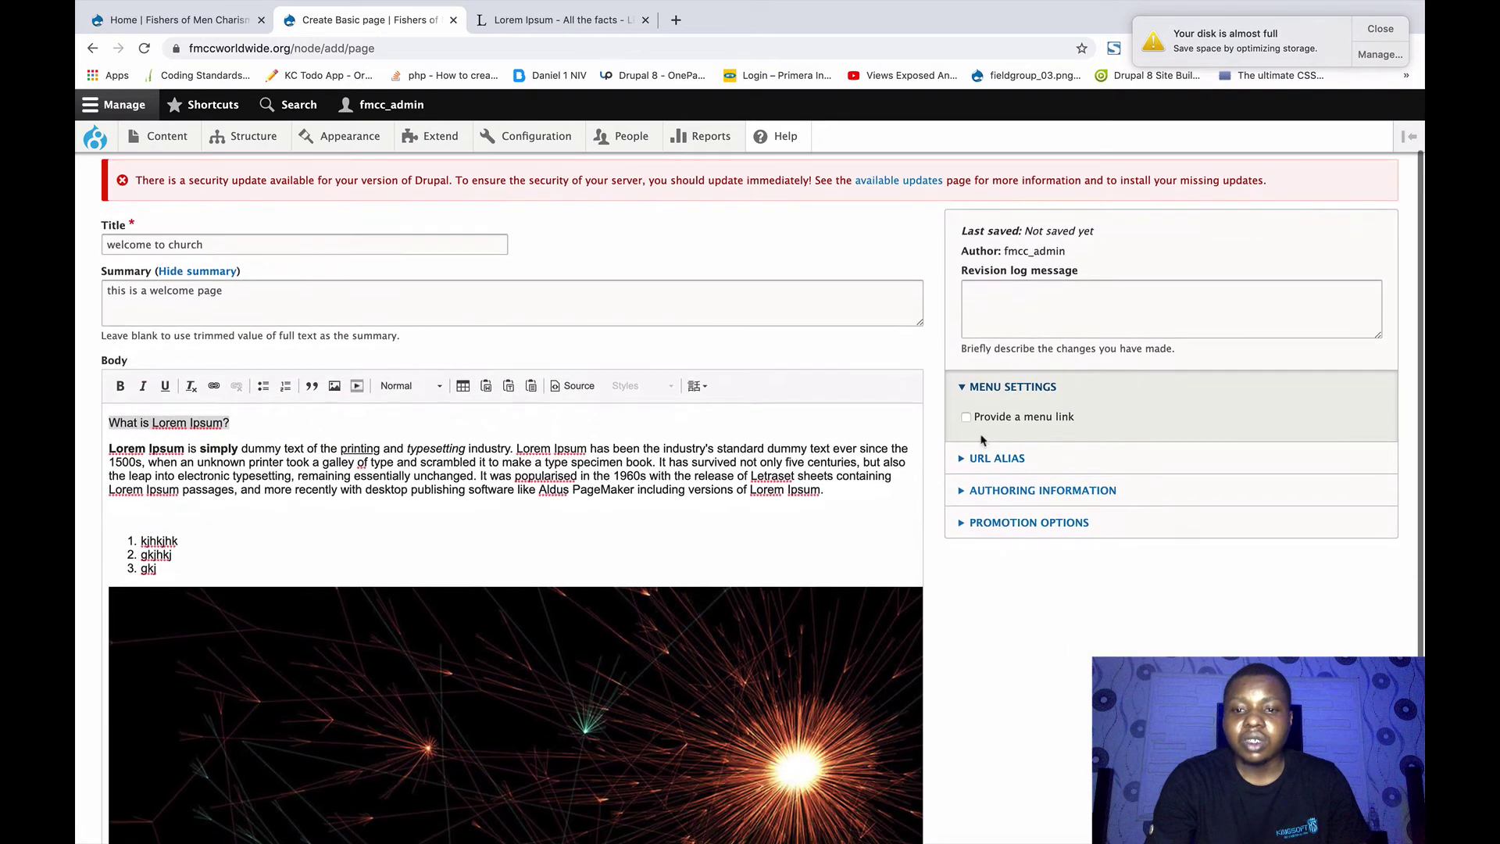
# - Expand the URL alias, authoring information and promotion options sections to review their settings
pyautogui.click(989, 459)
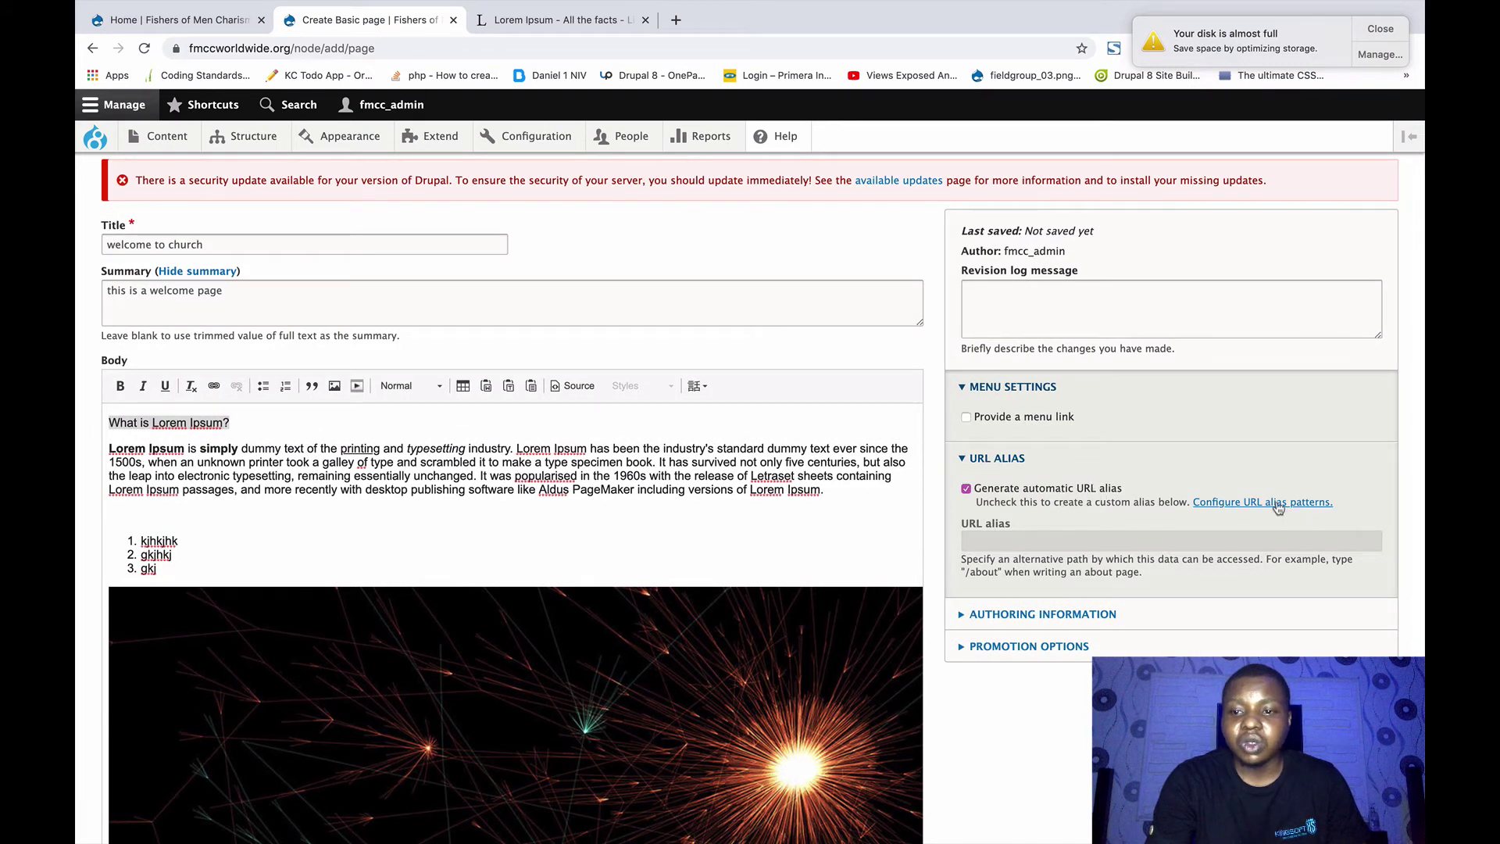
pyautogui.scroll(-3, 1040, 484)
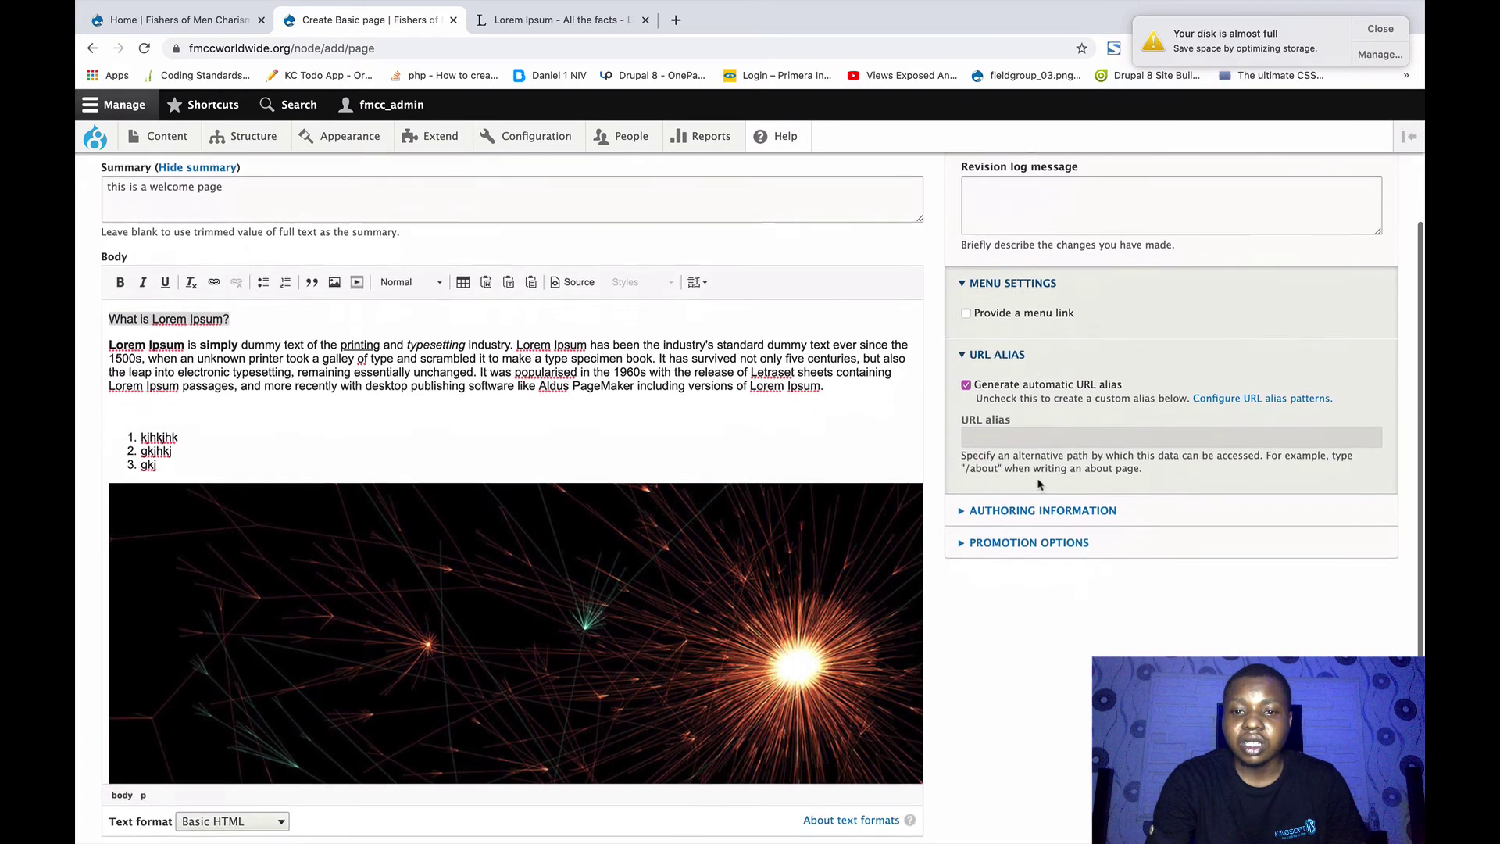
pyautogui.click(1089, 472)
pyautogui.scroll(-3, 1087, 471)
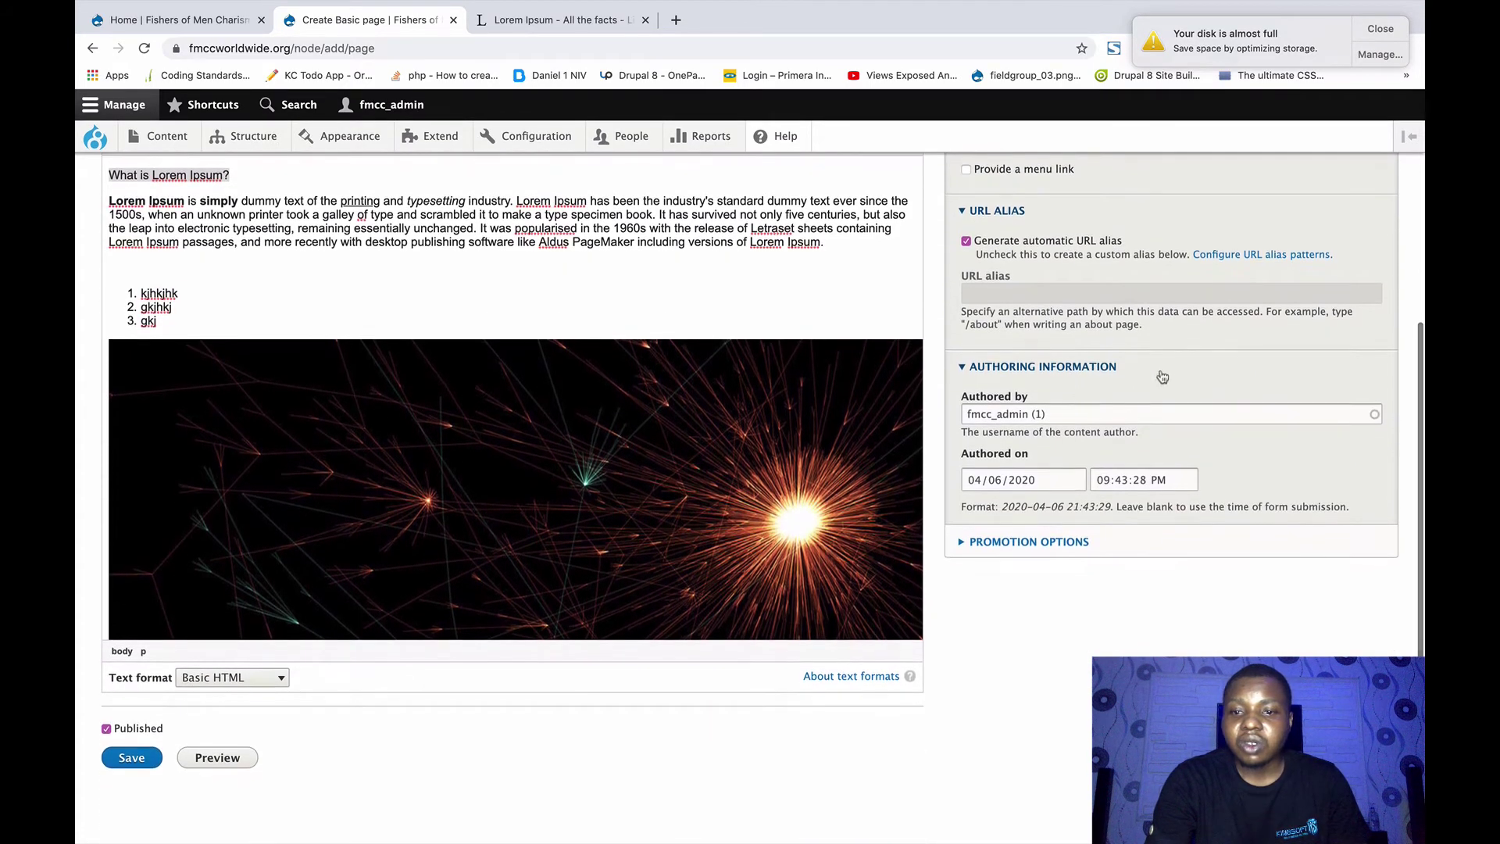
pyautogui.click(1054, 543)
pyautogui.scroll(5, 1026, 561)
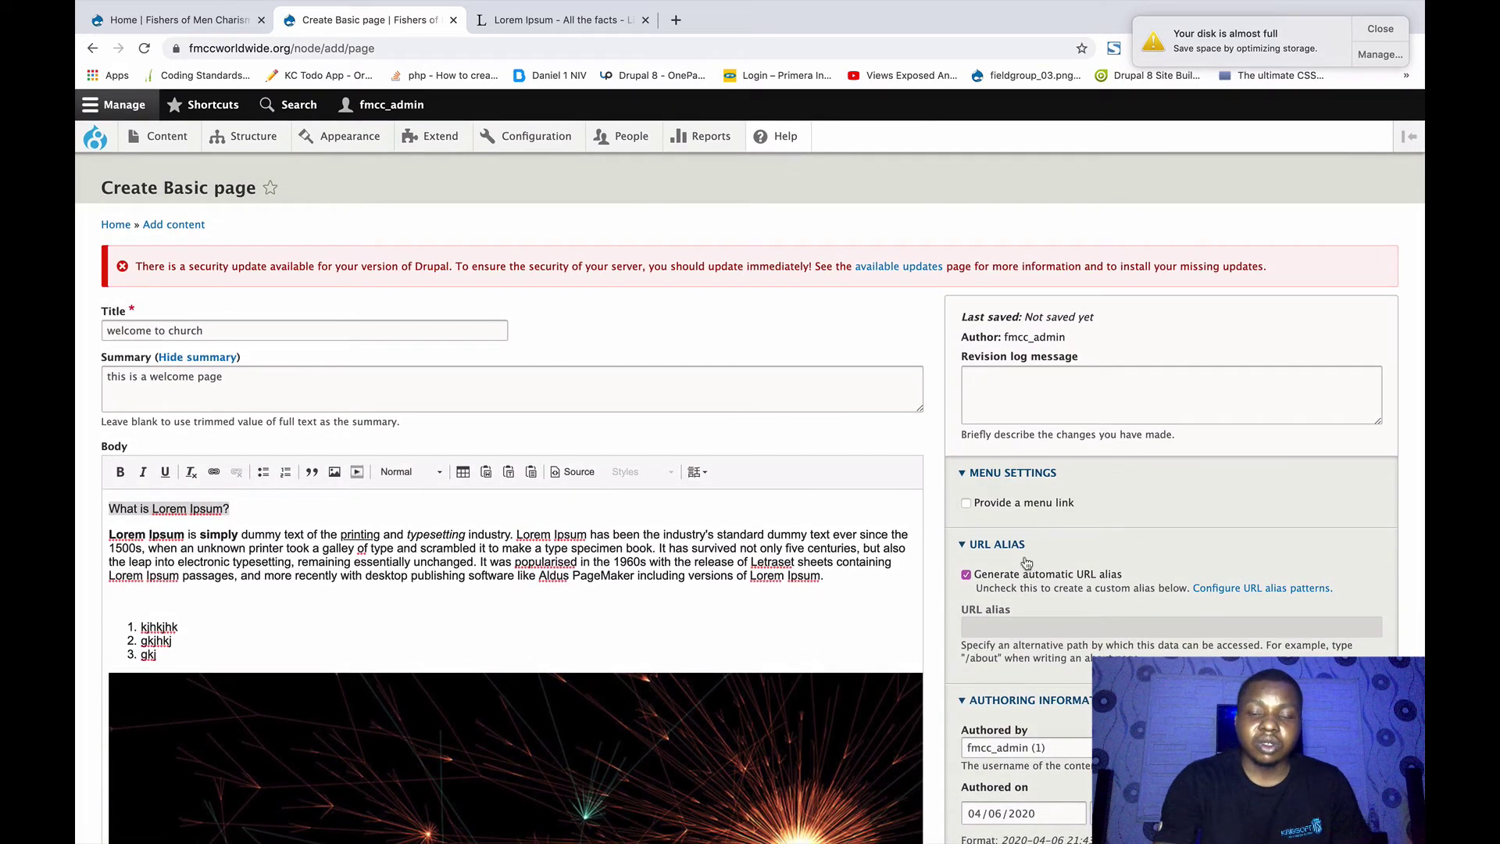
# - Save the new "welcome to church" Basic page
pyautogui.scroll(-4, 1026, 562)
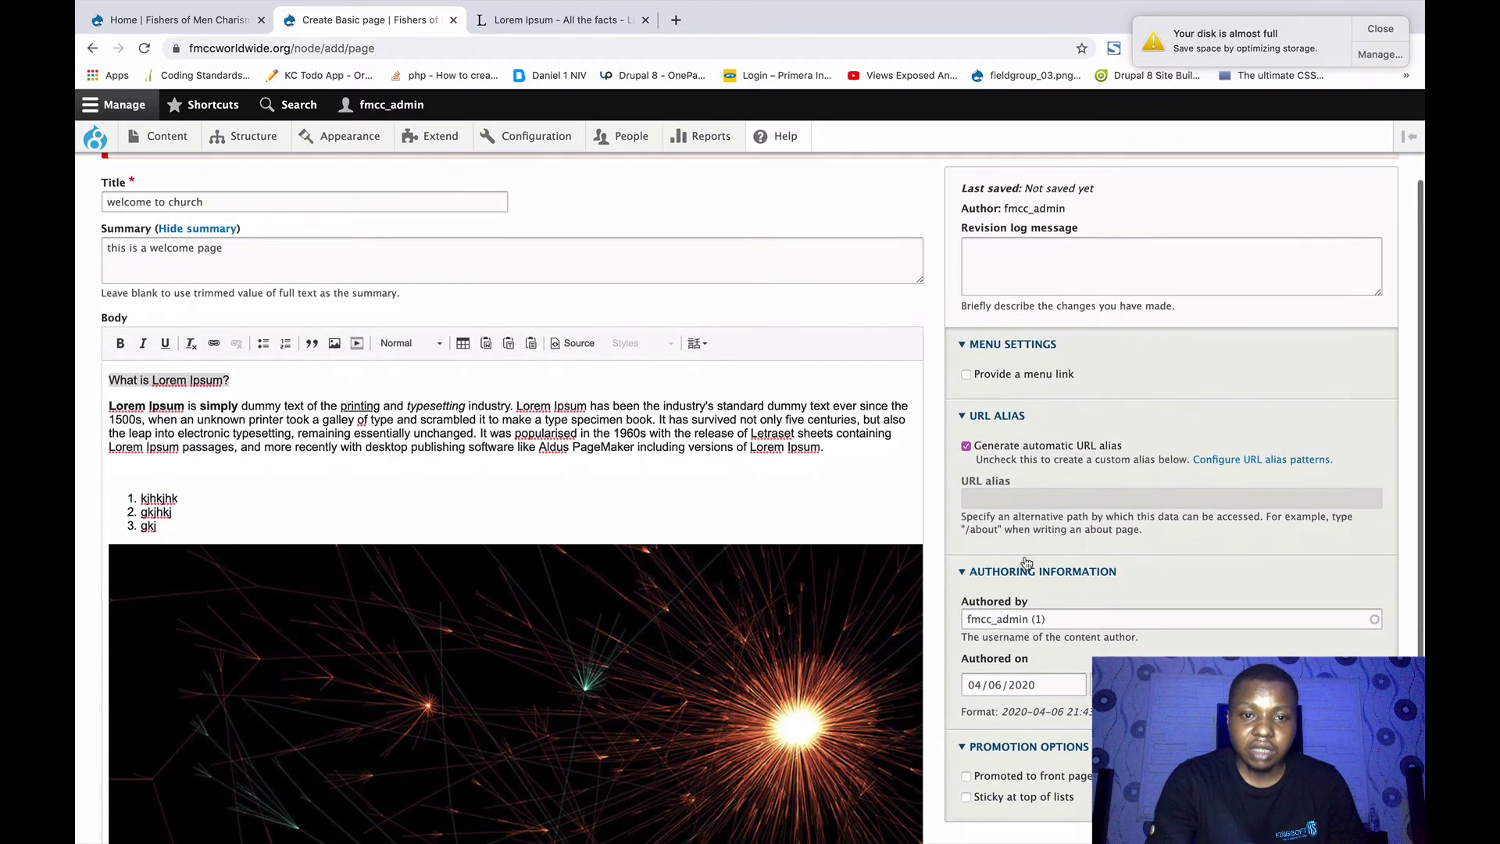
pyautogui.scroll(-1, 1026, 561)
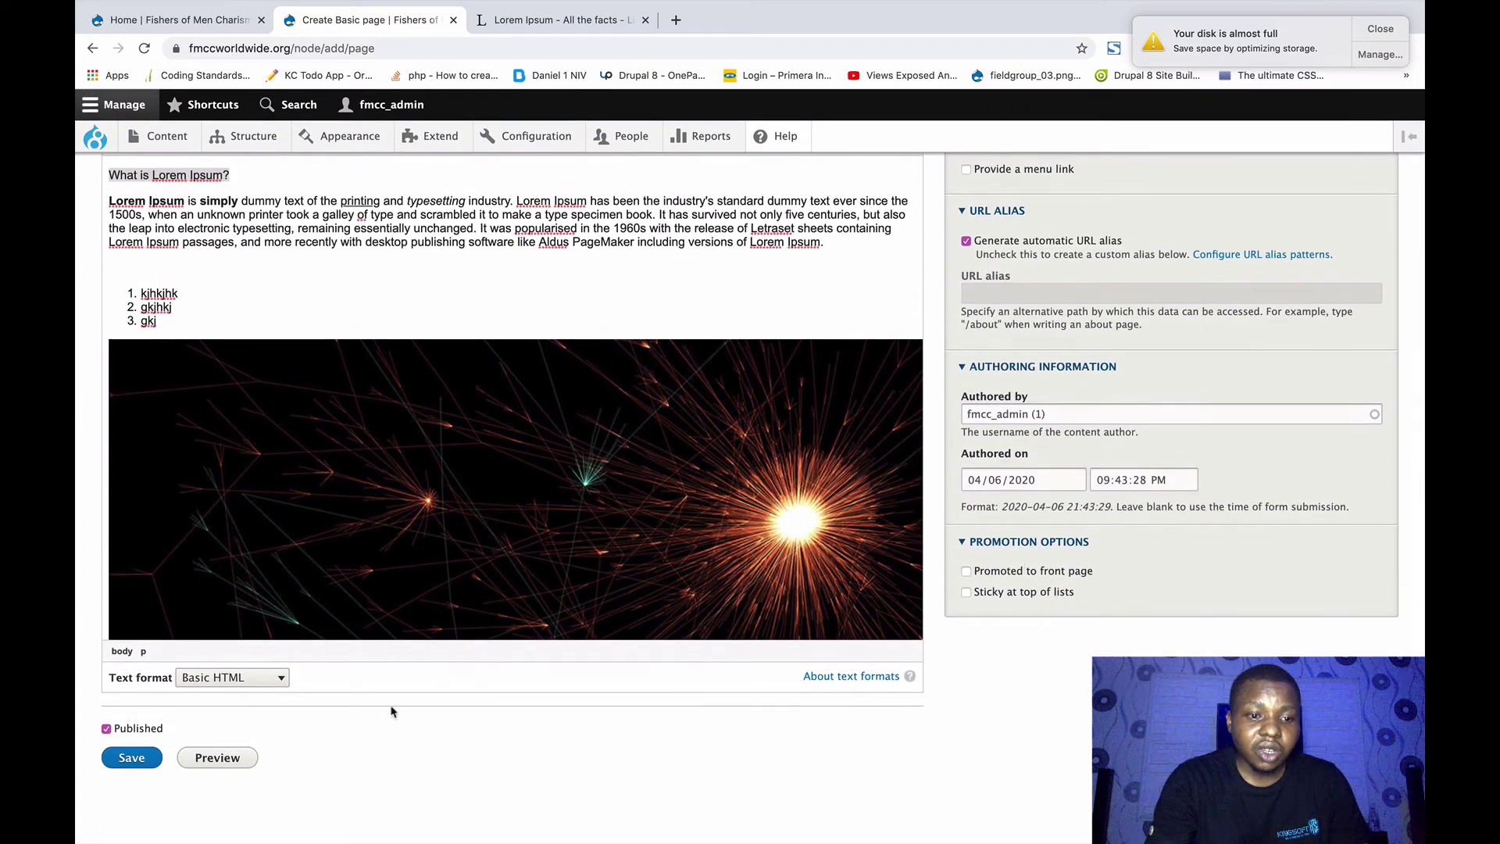
pyautogui.click(137, 761)
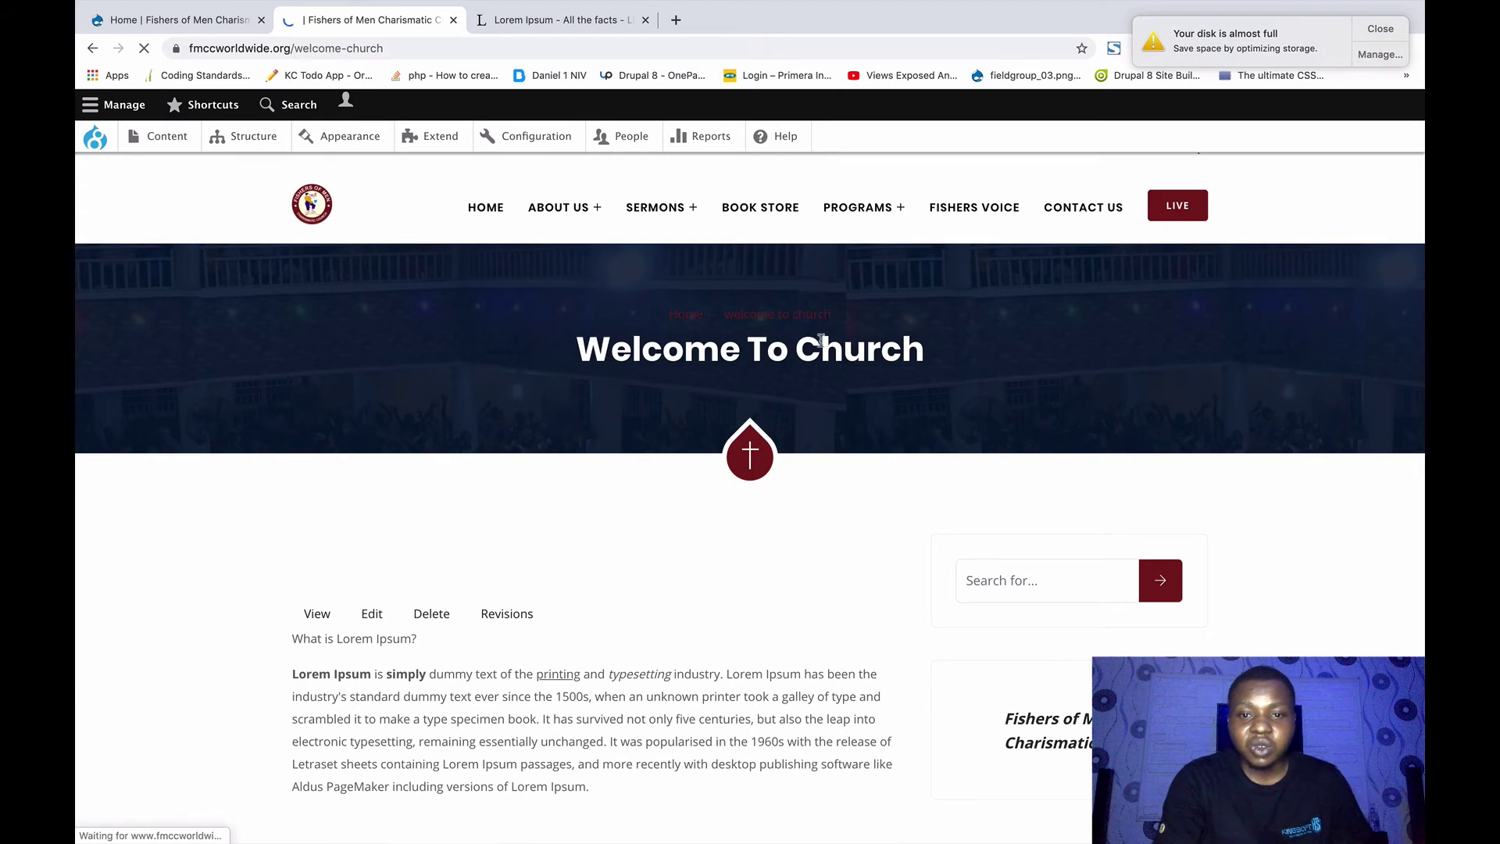
# - Examine the published page's title banner, formatted text, numbered list, image and block quote
pyautogui.scroll(-4, 454, 486)
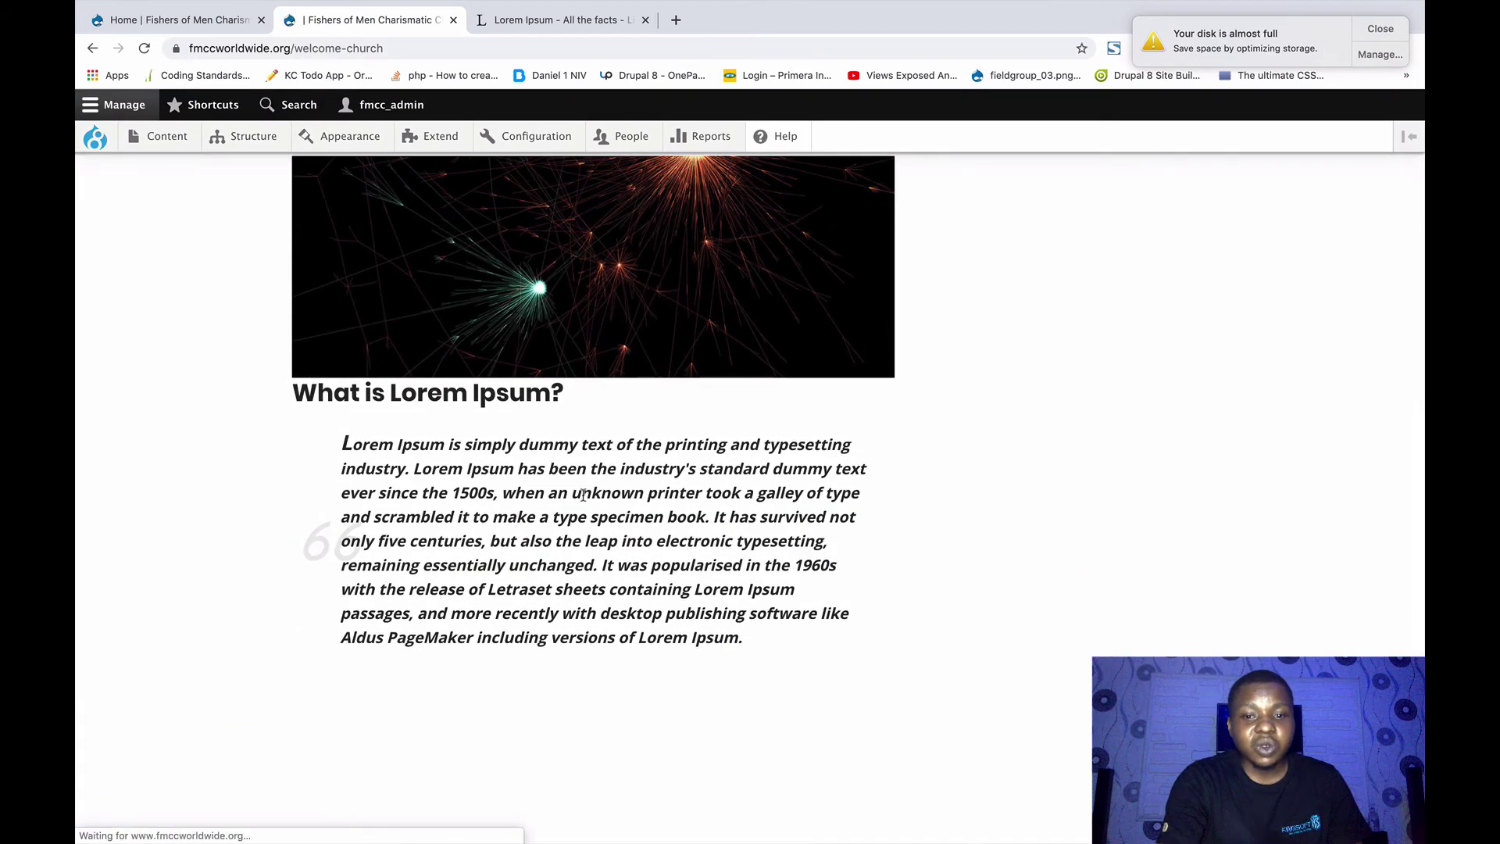
pyautogui.scroll(5, 615, 544)
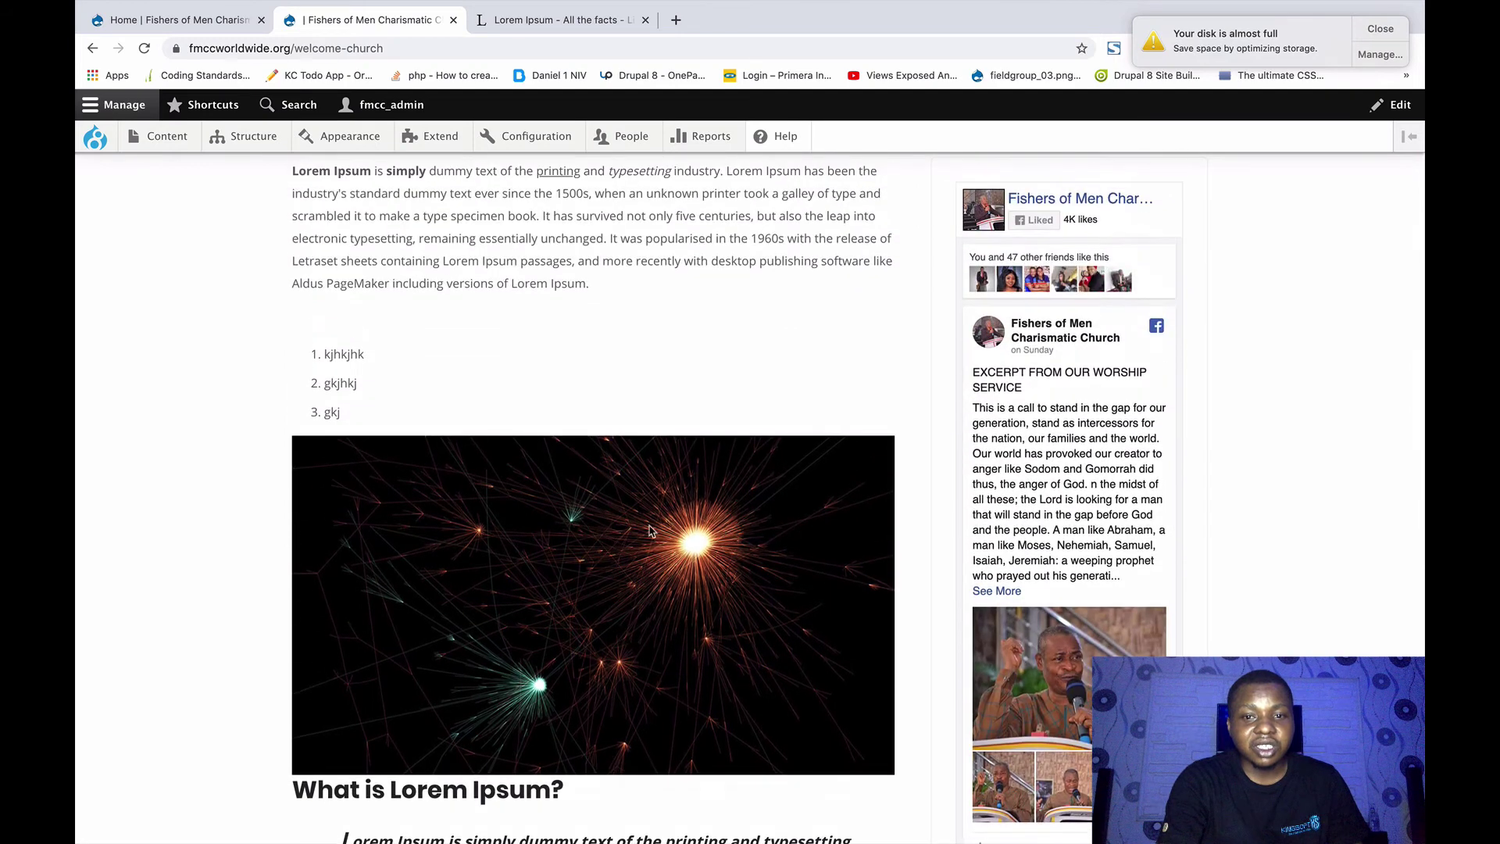
pyautogui.scroll(5, 657, 539)
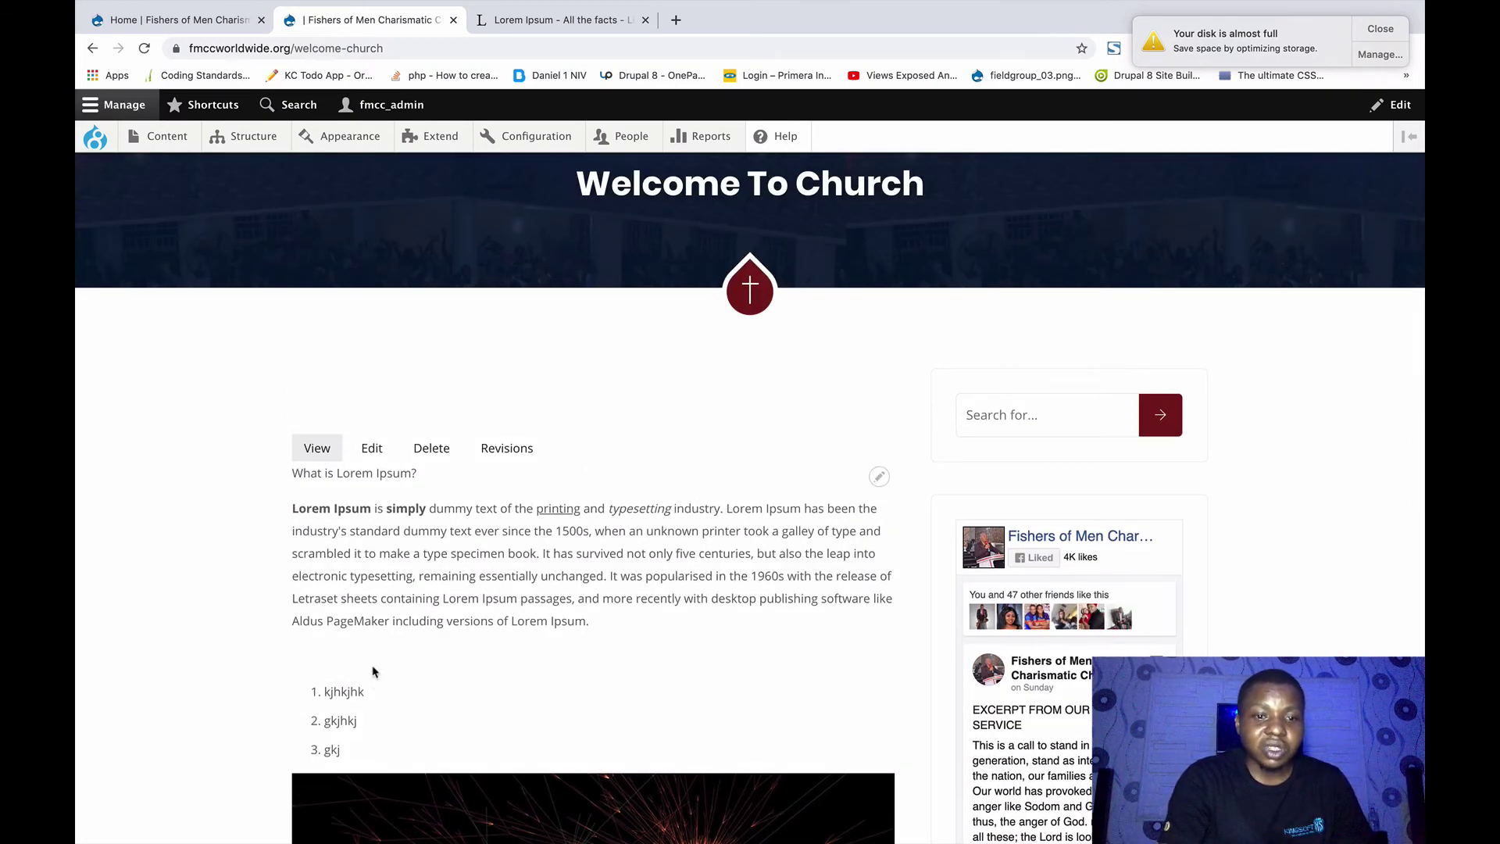
pyautogui.scroll(-10, 373, 672)
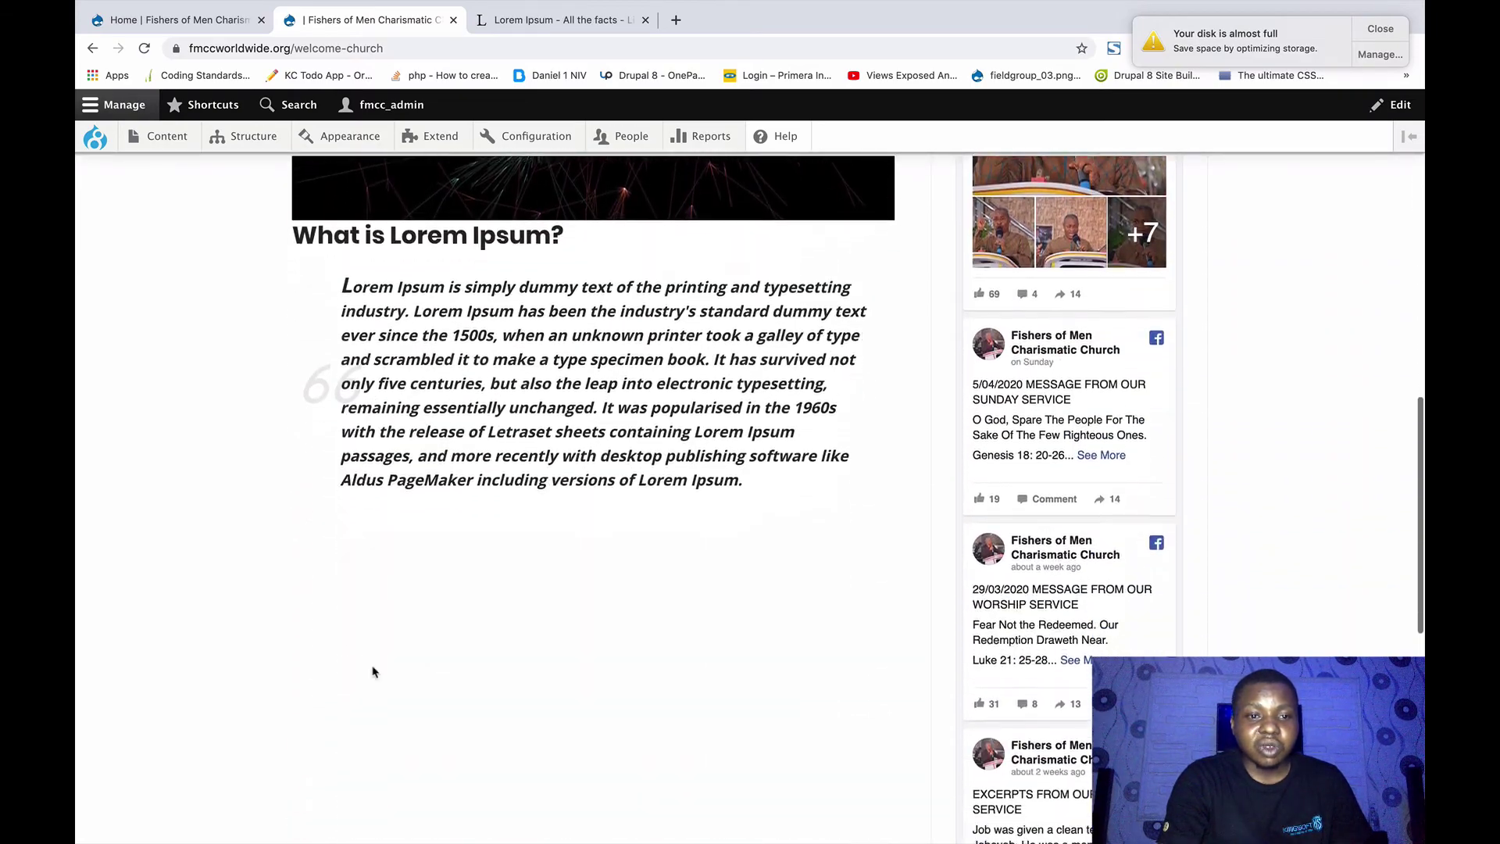
pyautogui.scroll(-5, 373, 672)
pyautogui.scroll(15, 373, 672)
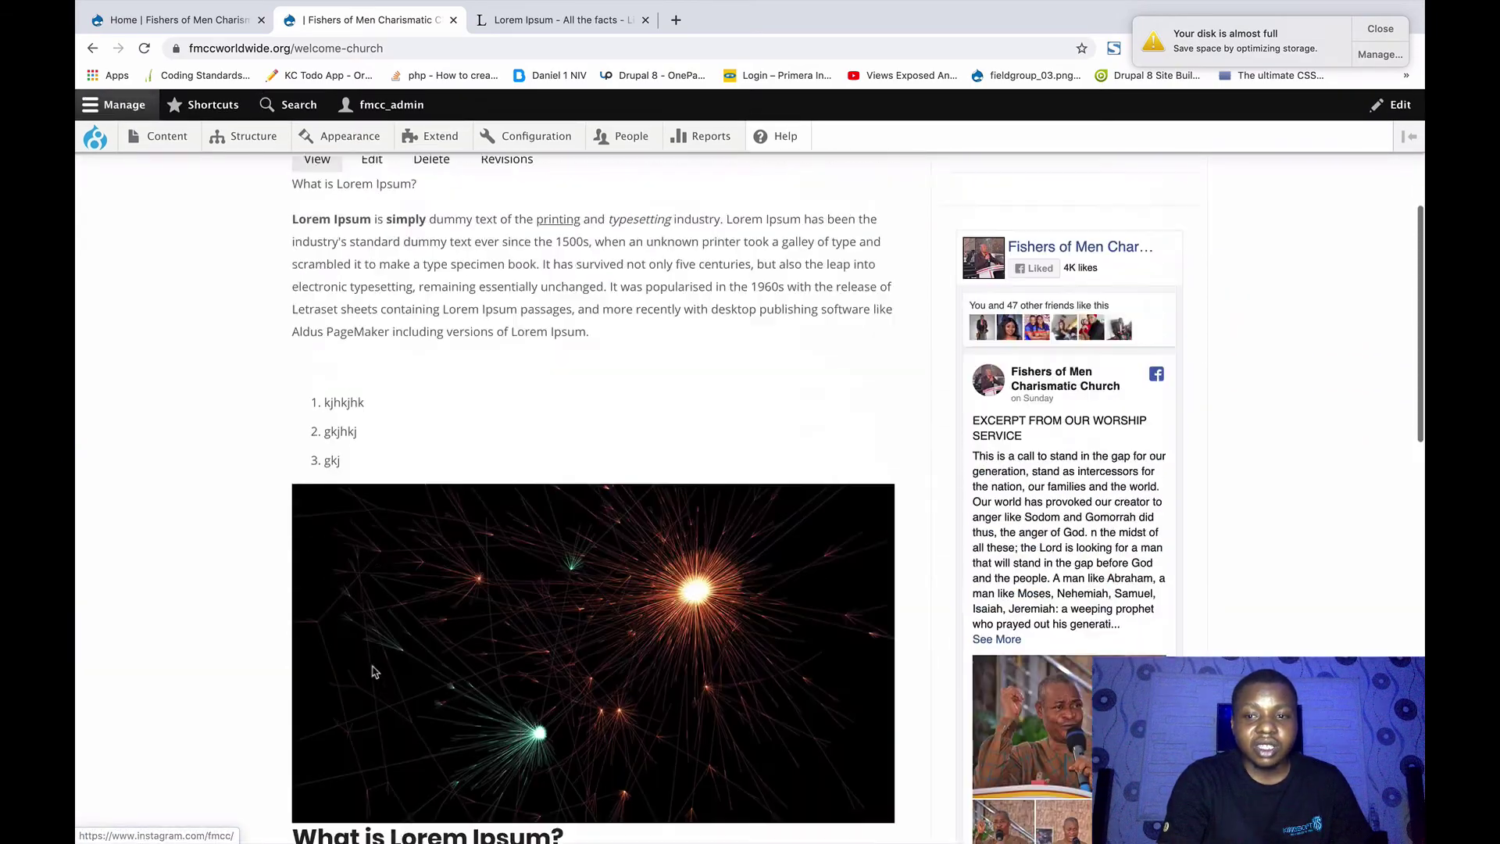
pyautogui.scroll(5, 375, 671)
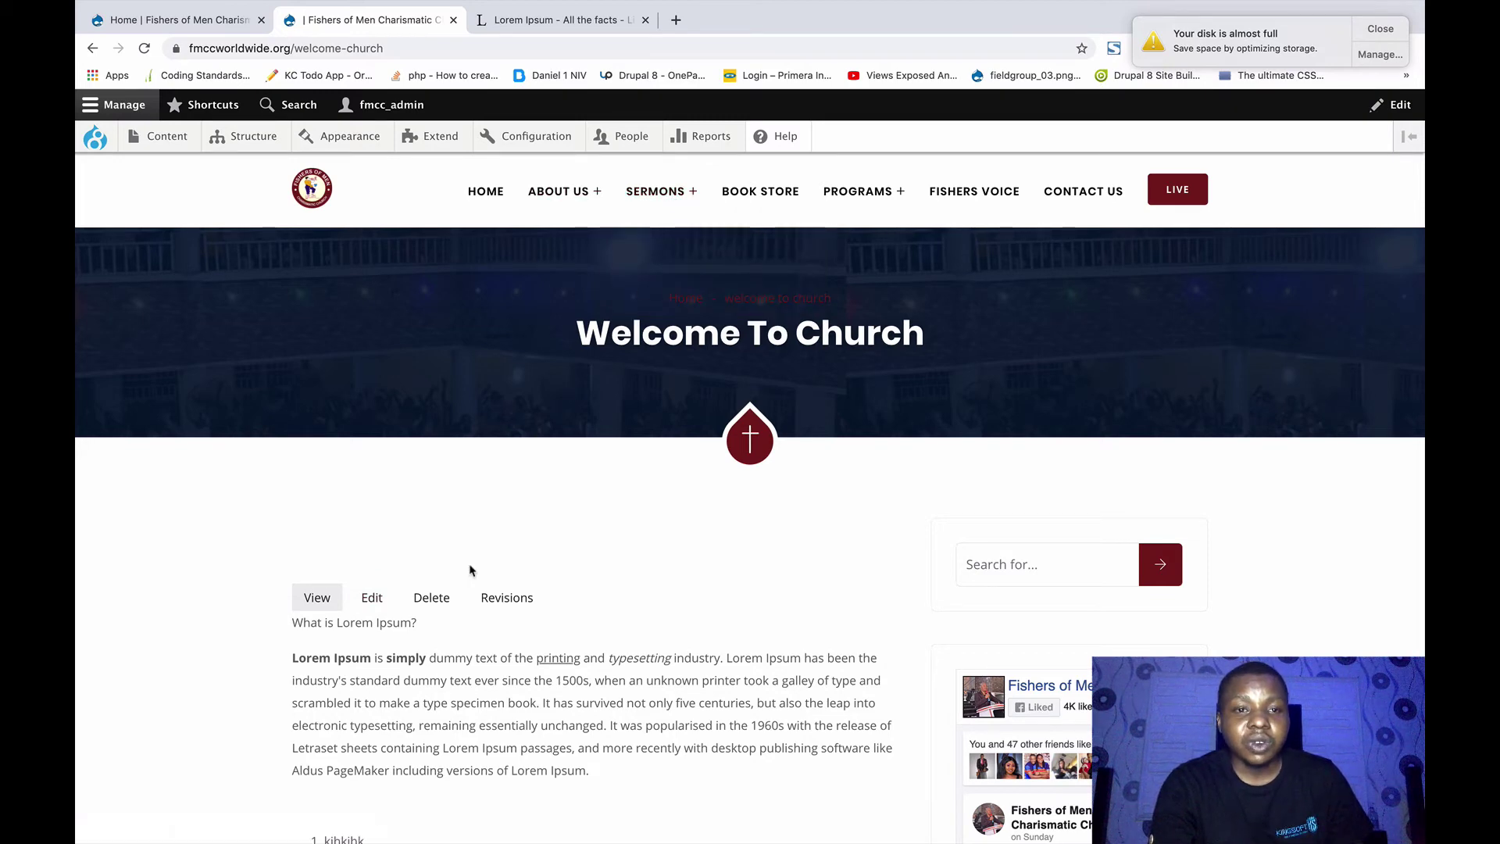
pyautogui.scroll(-3, 471, 570)
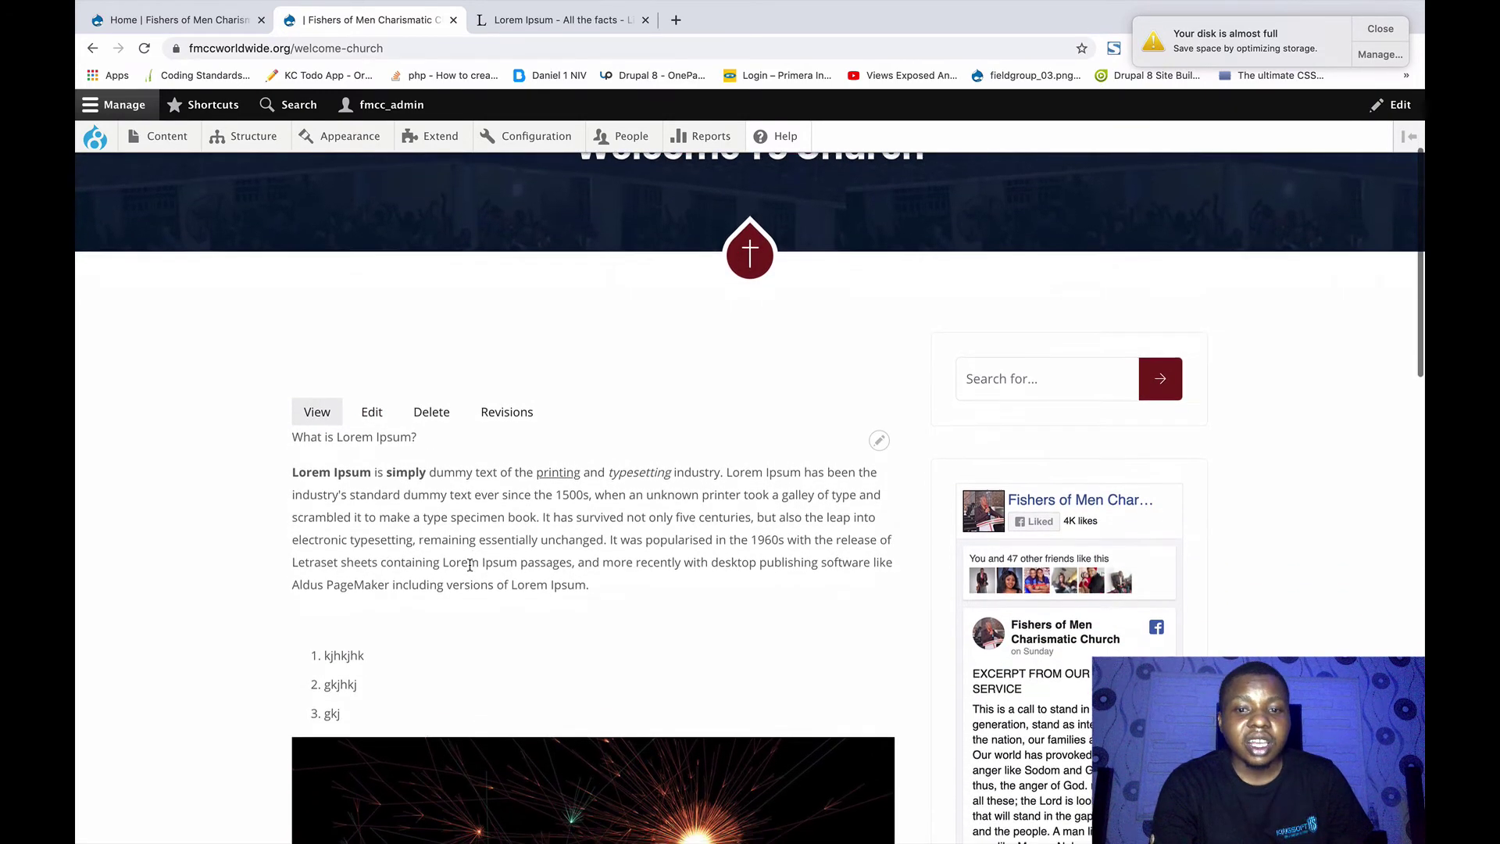
# - Open the published "welcome to church" page for editing
pyautogui.scroll(-1, 470, 565)
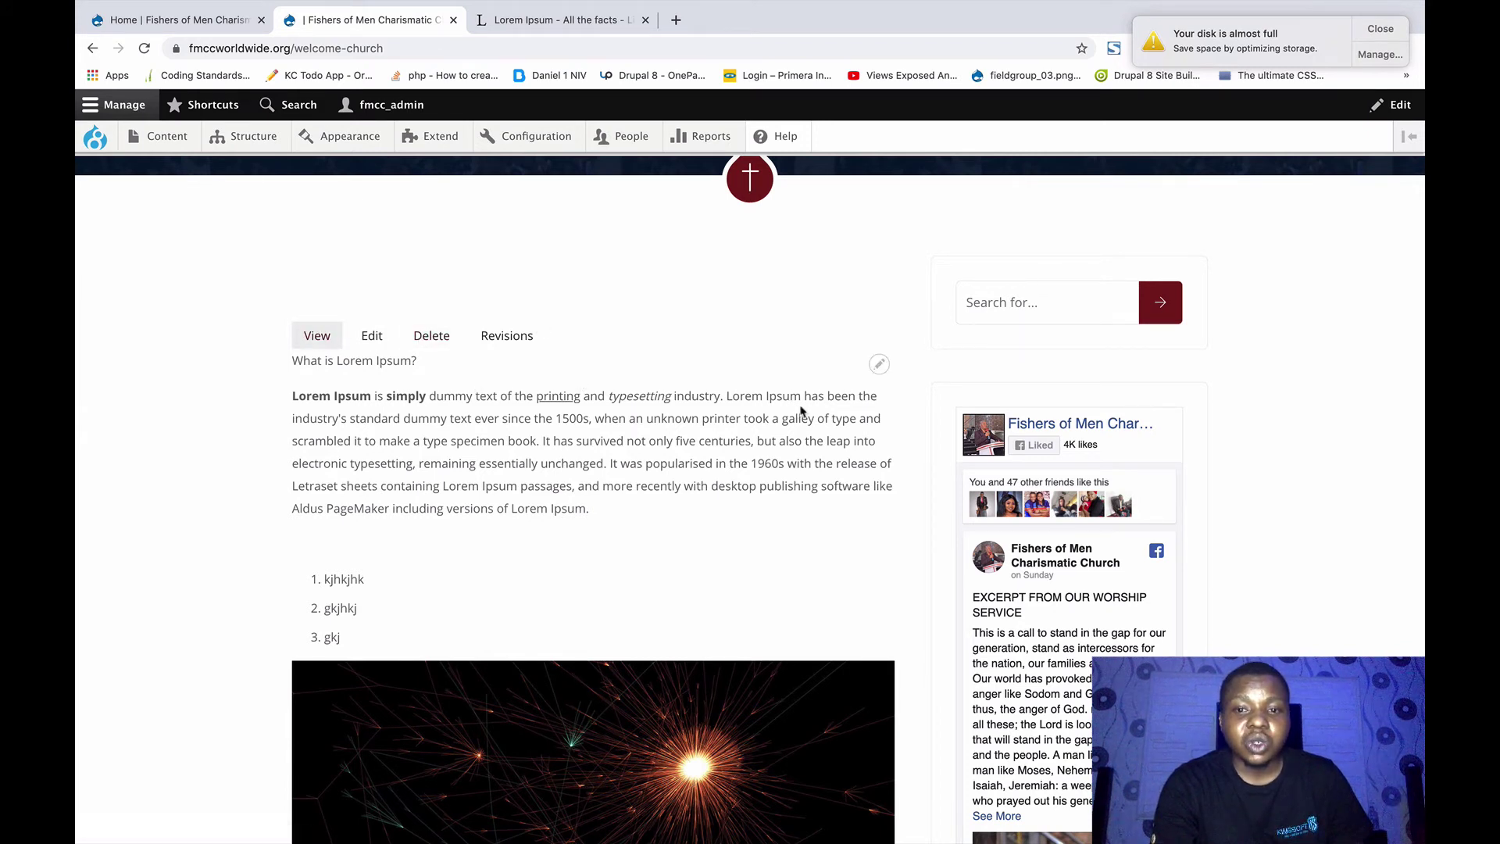
pyautogui.click(880, 368)
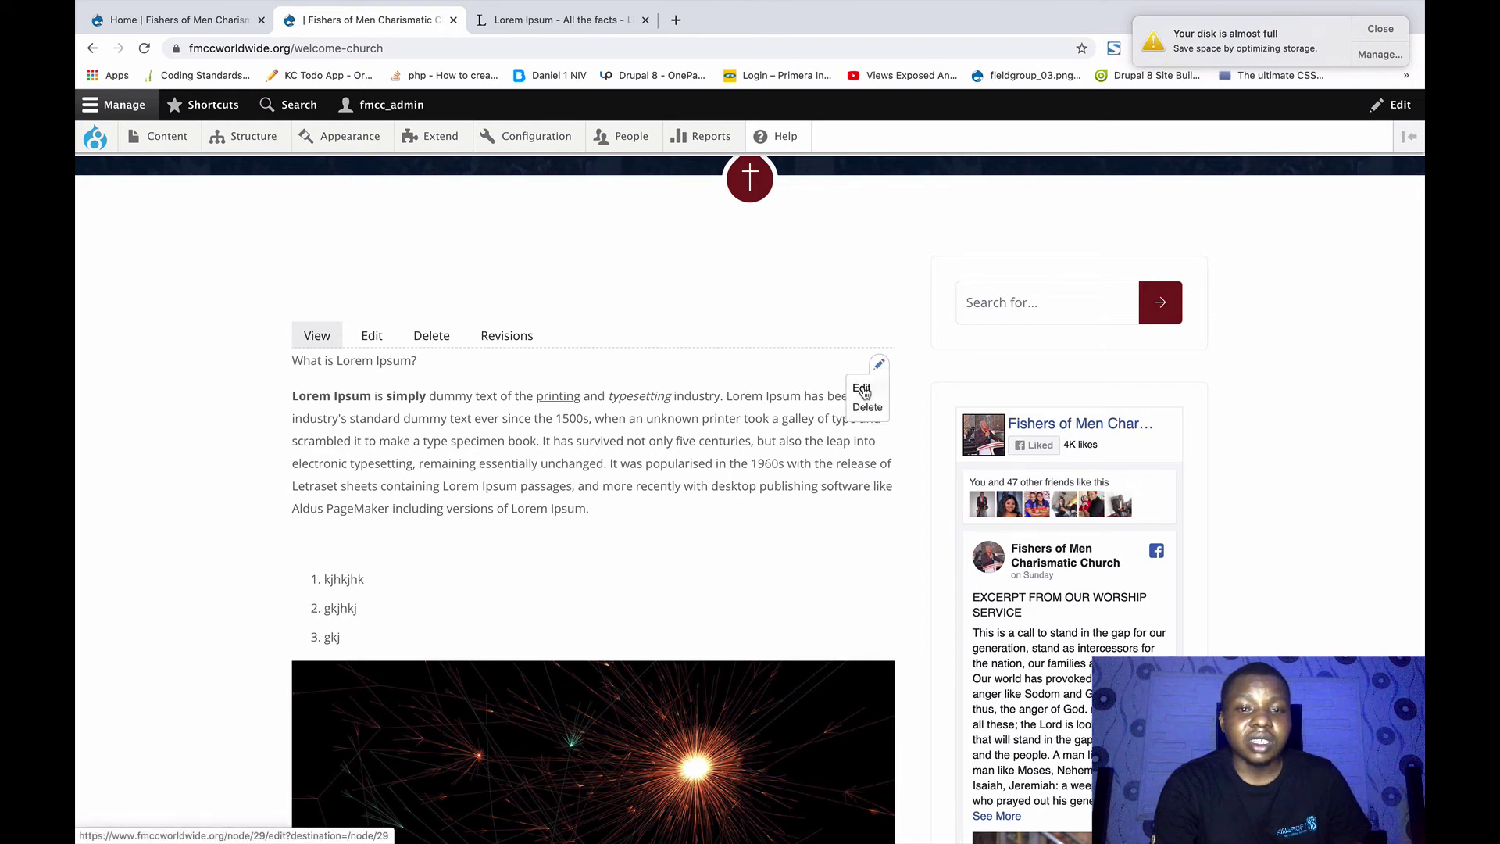
pyautogui.click(372, 337)
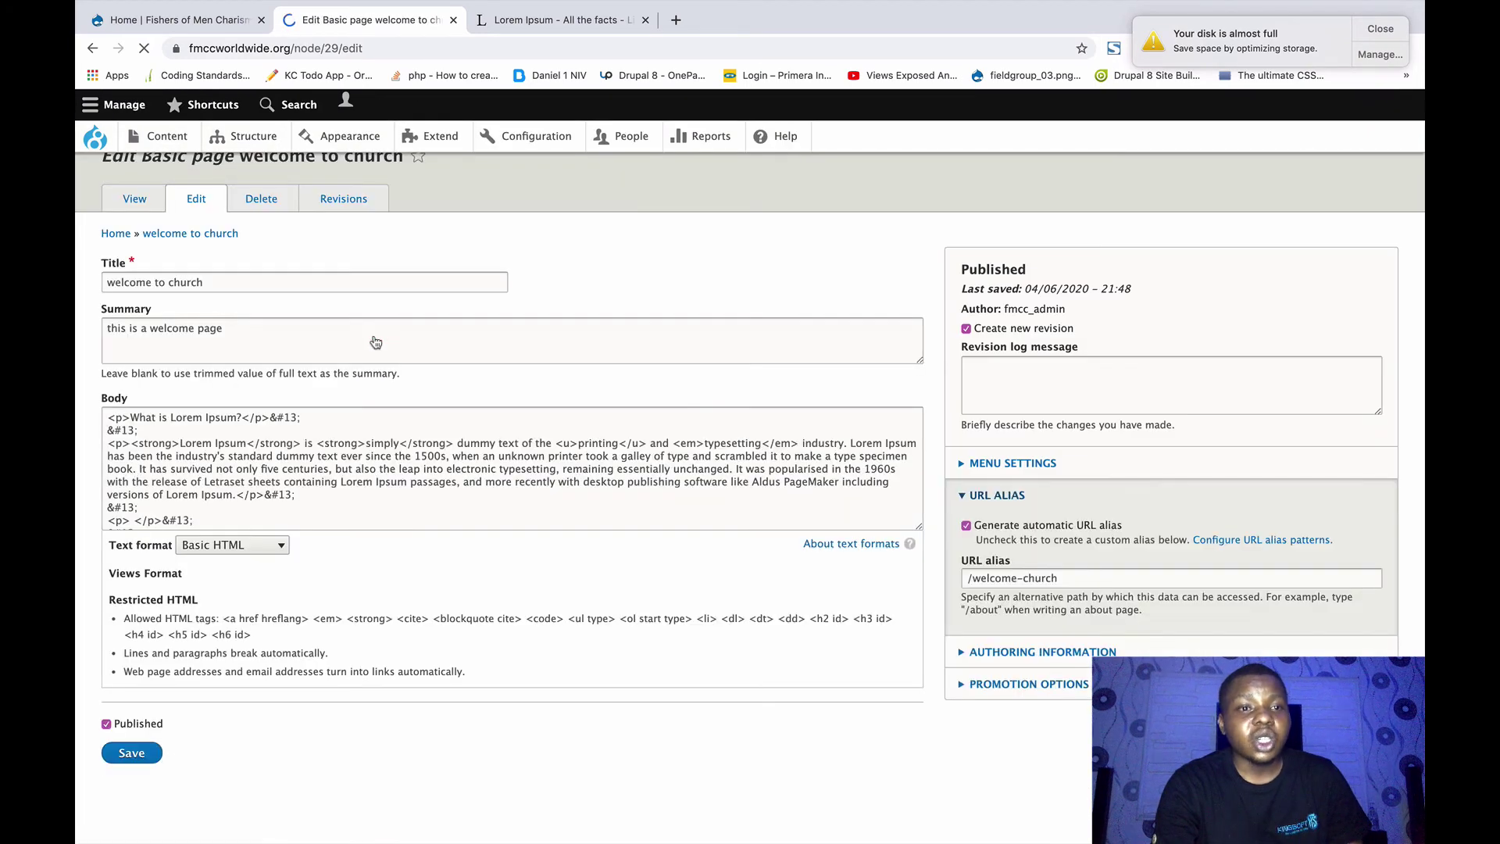
# - Examine the title, summary and formatted body content in the page's edit form
pyautogui.scroll(-4, 176, 641)
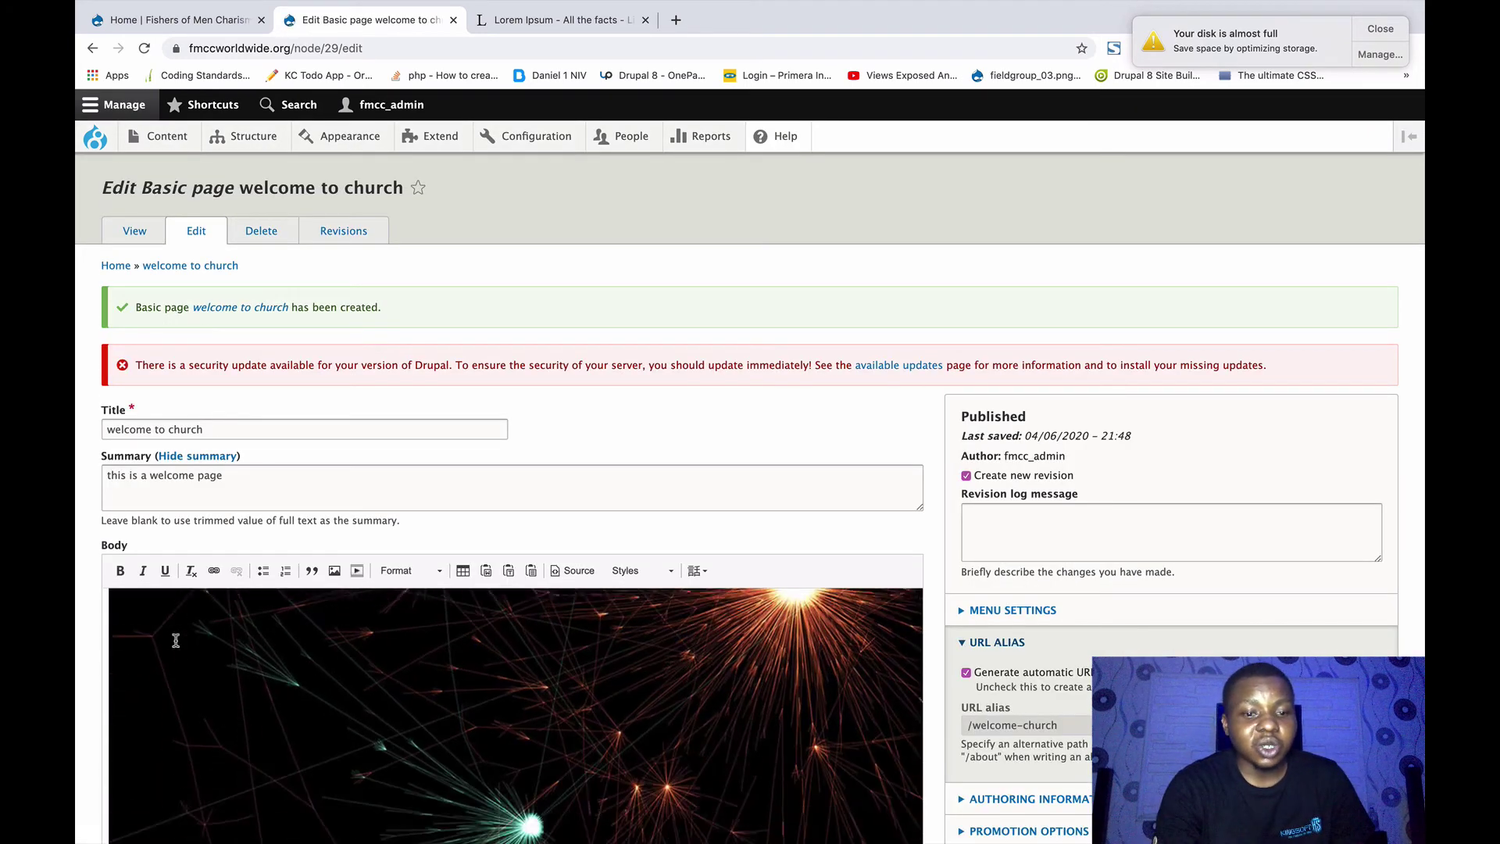
pyautogui.scroll(-3, 176, 641)
pyautogui.scroll(-4, 77, 651)
pyautogui.scroll(3, 77, 651)
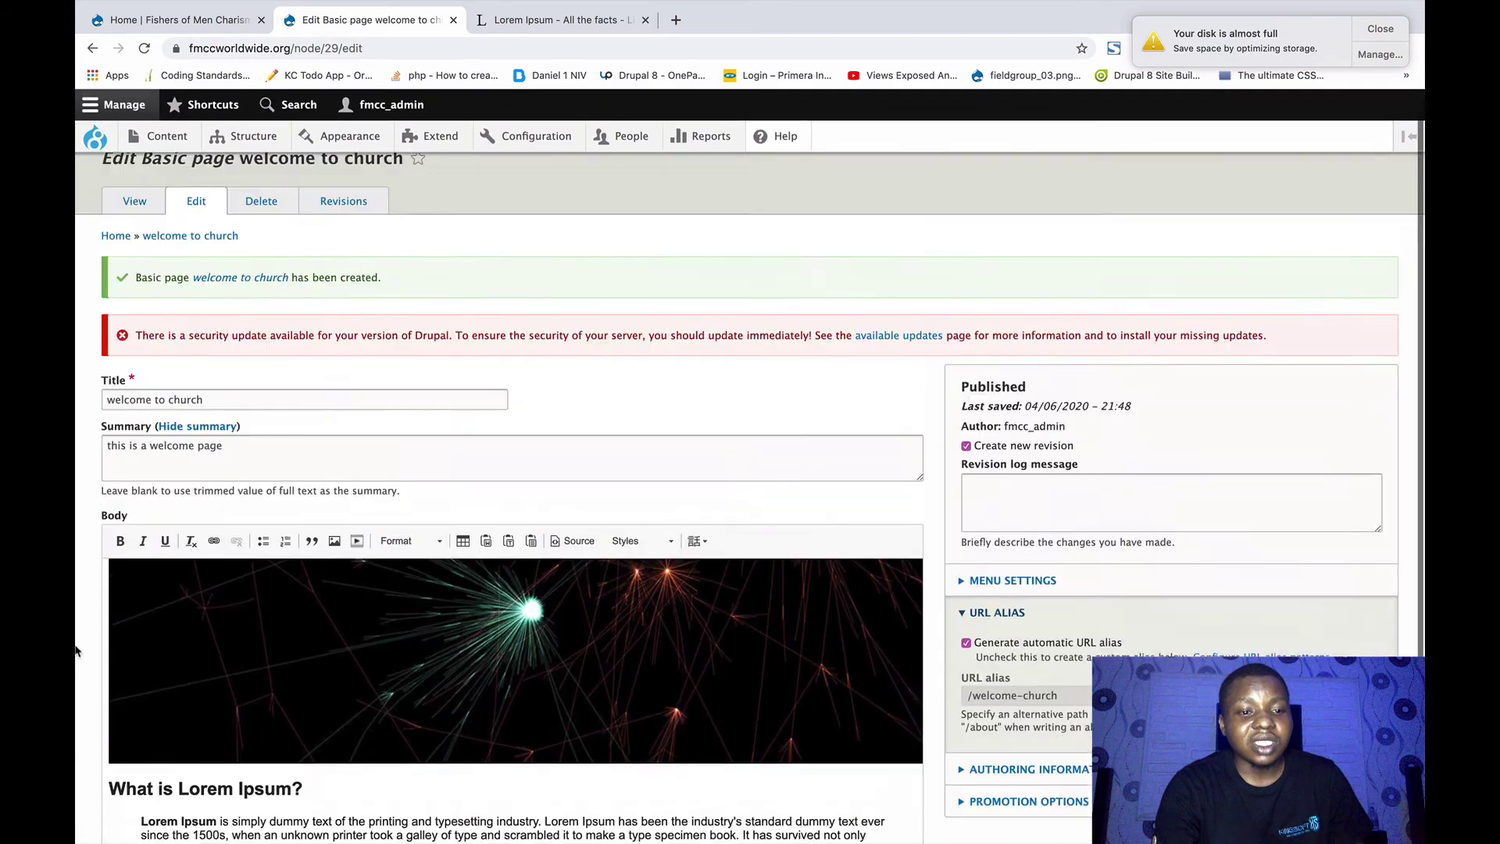
pyautogui.scroll(1, 77, 652)
pyautogui.scroll(5, 315, 610)
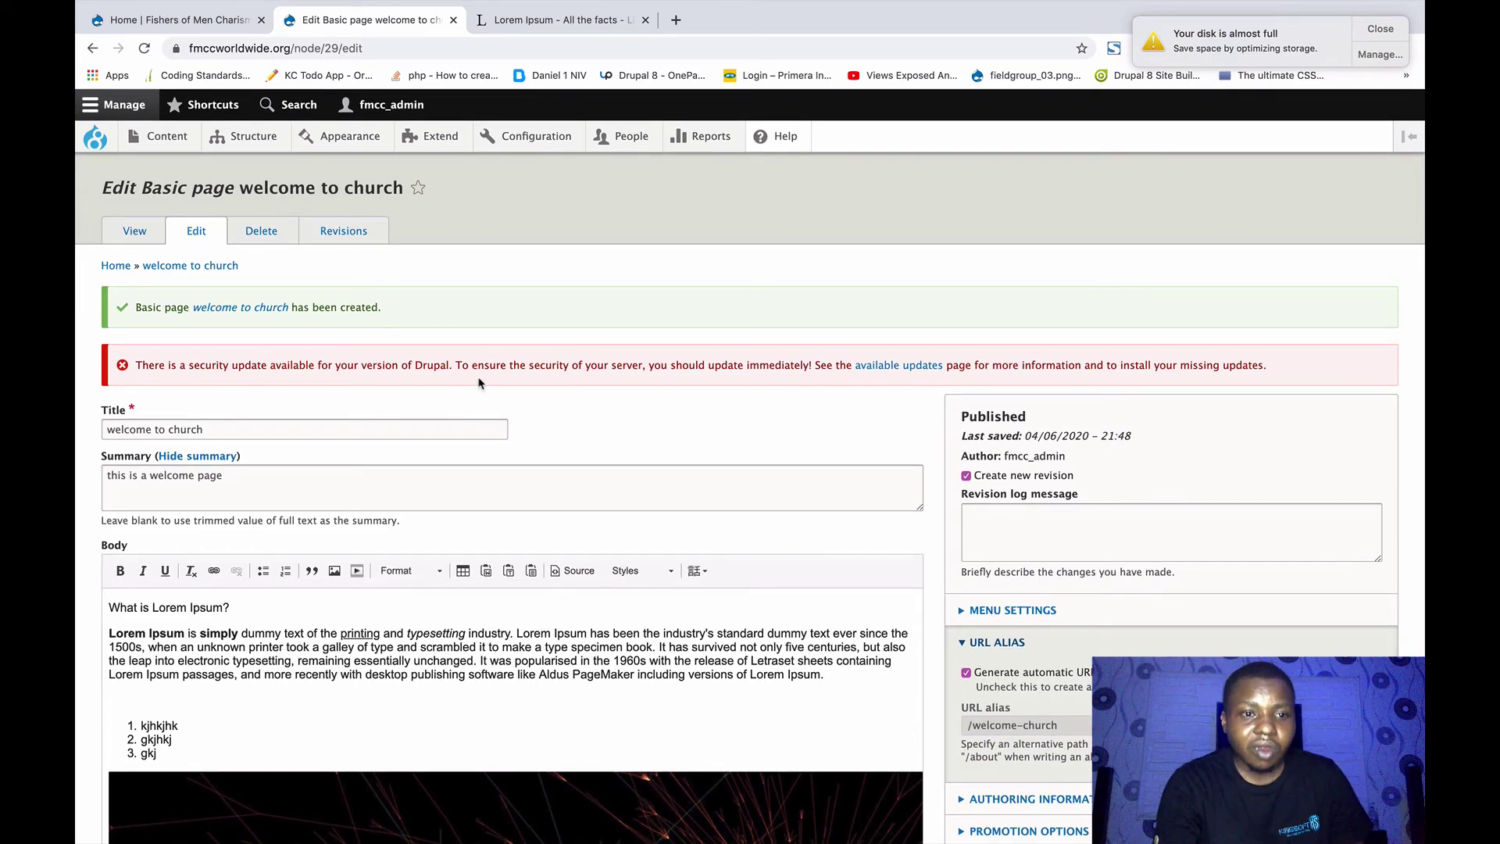
pyautogui.scroll(-2, 479, 391)
pyautogui.scroll(2, 472, 410)
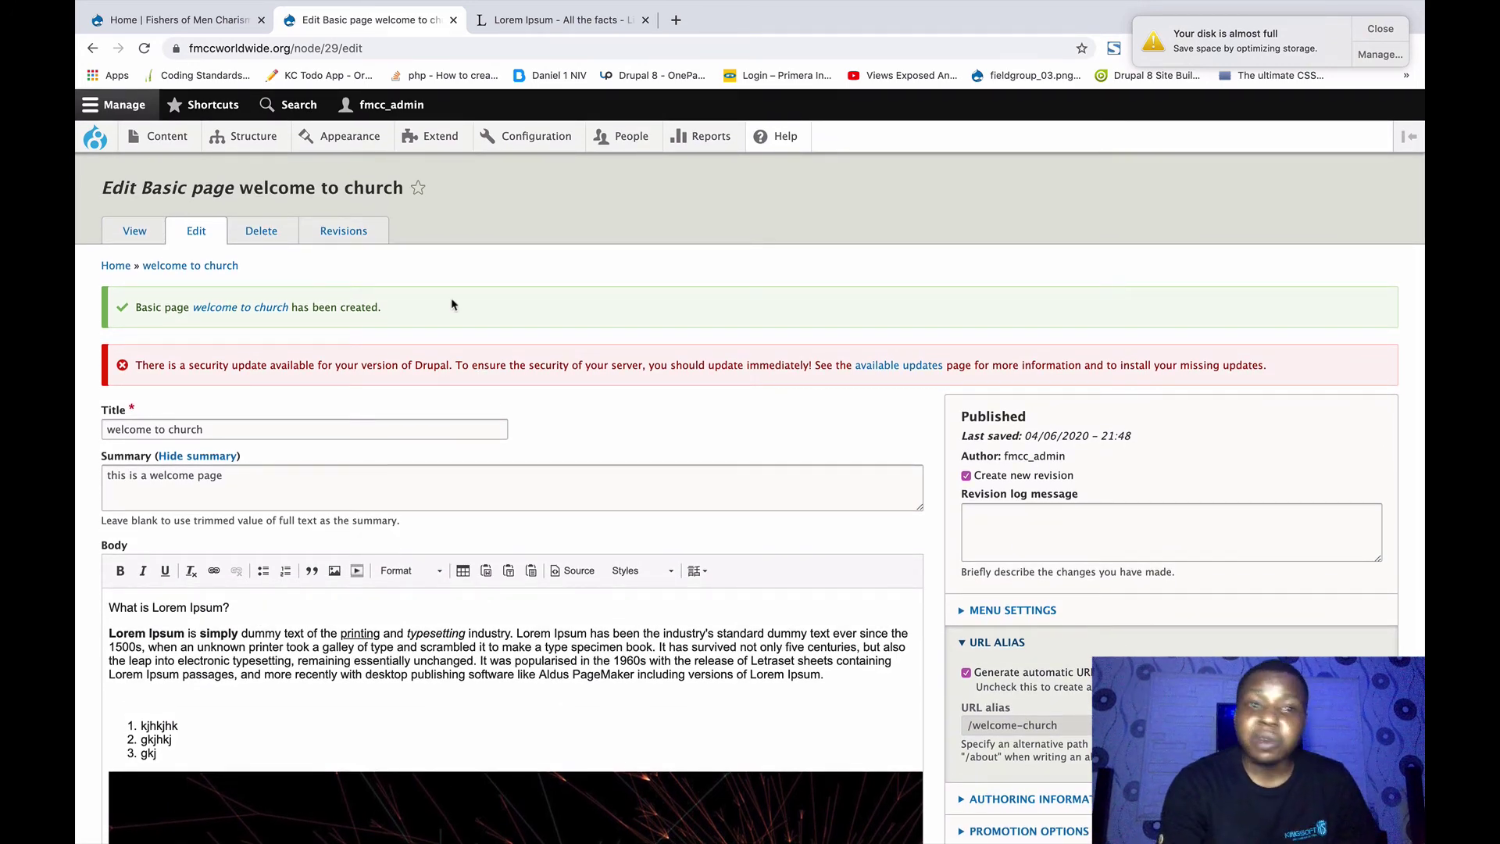
# - Start adding a new content item of the Books type
pyautogui.moveTo(166, 142)
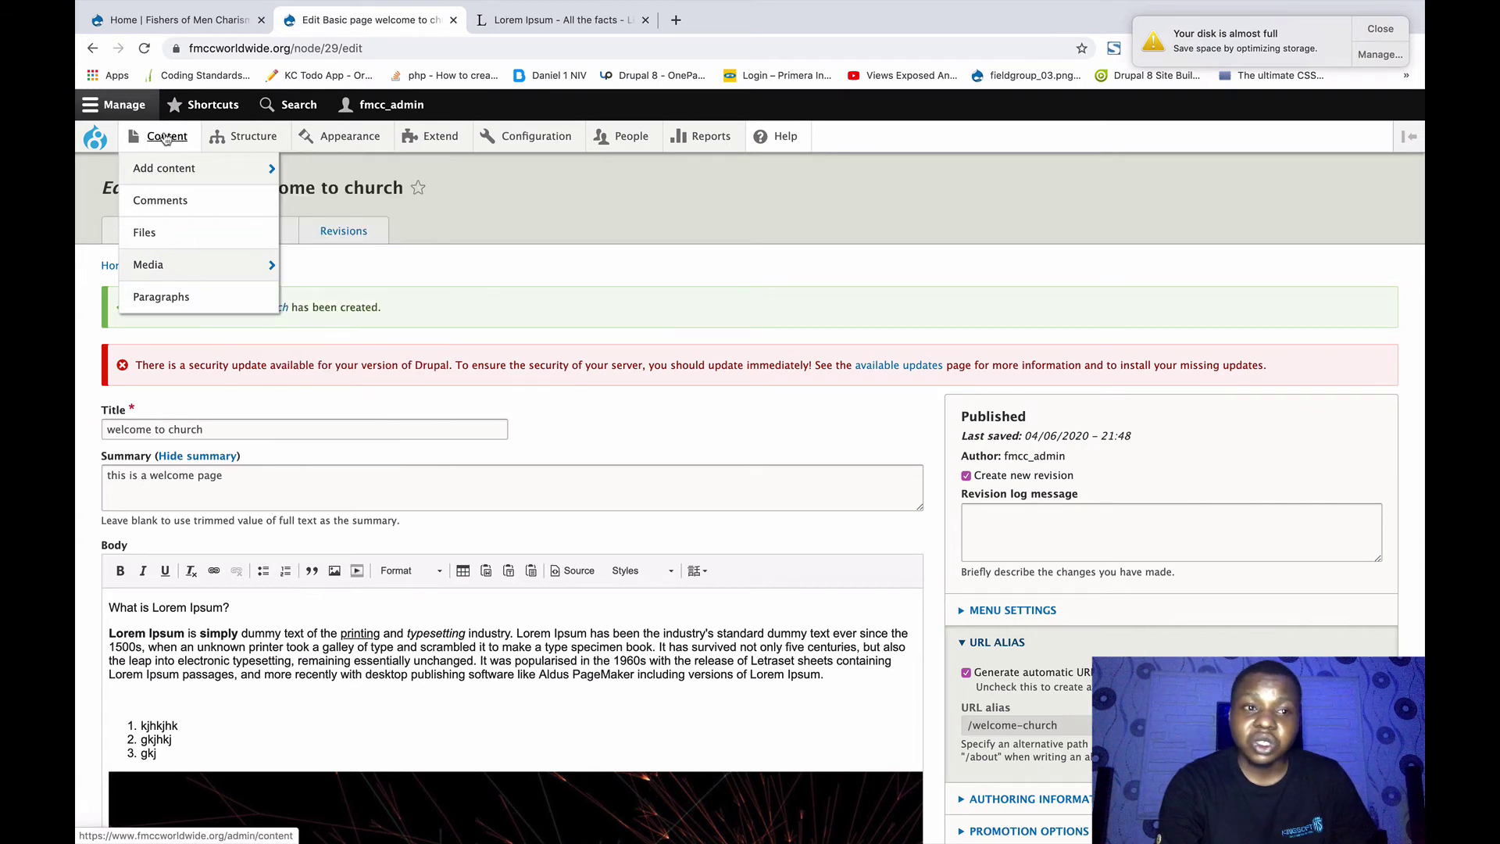
pyautogui.moveTo(179, 168)
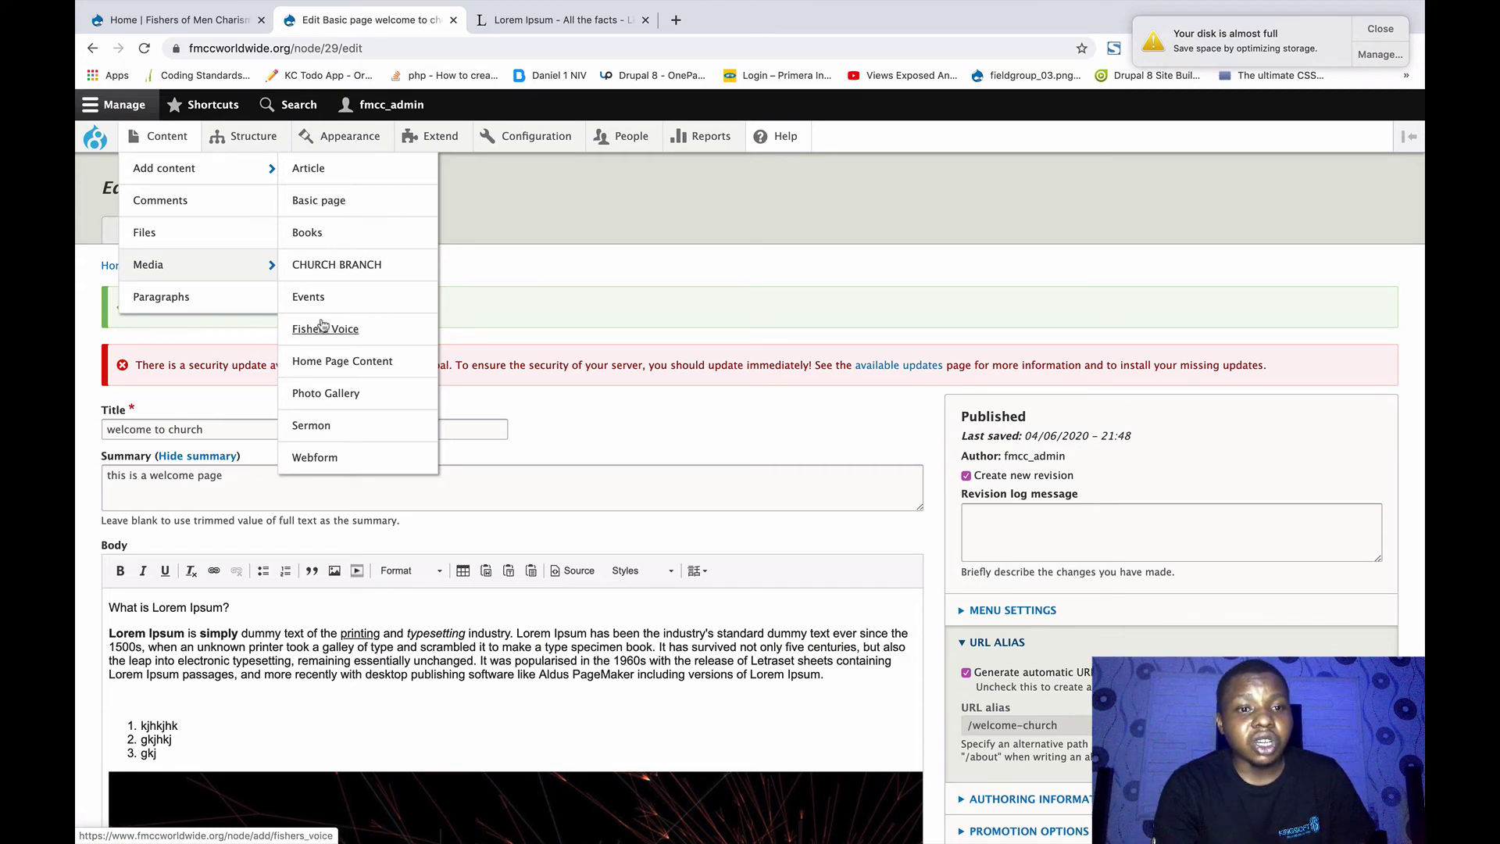
pyautogui.moveTo(332, 137)
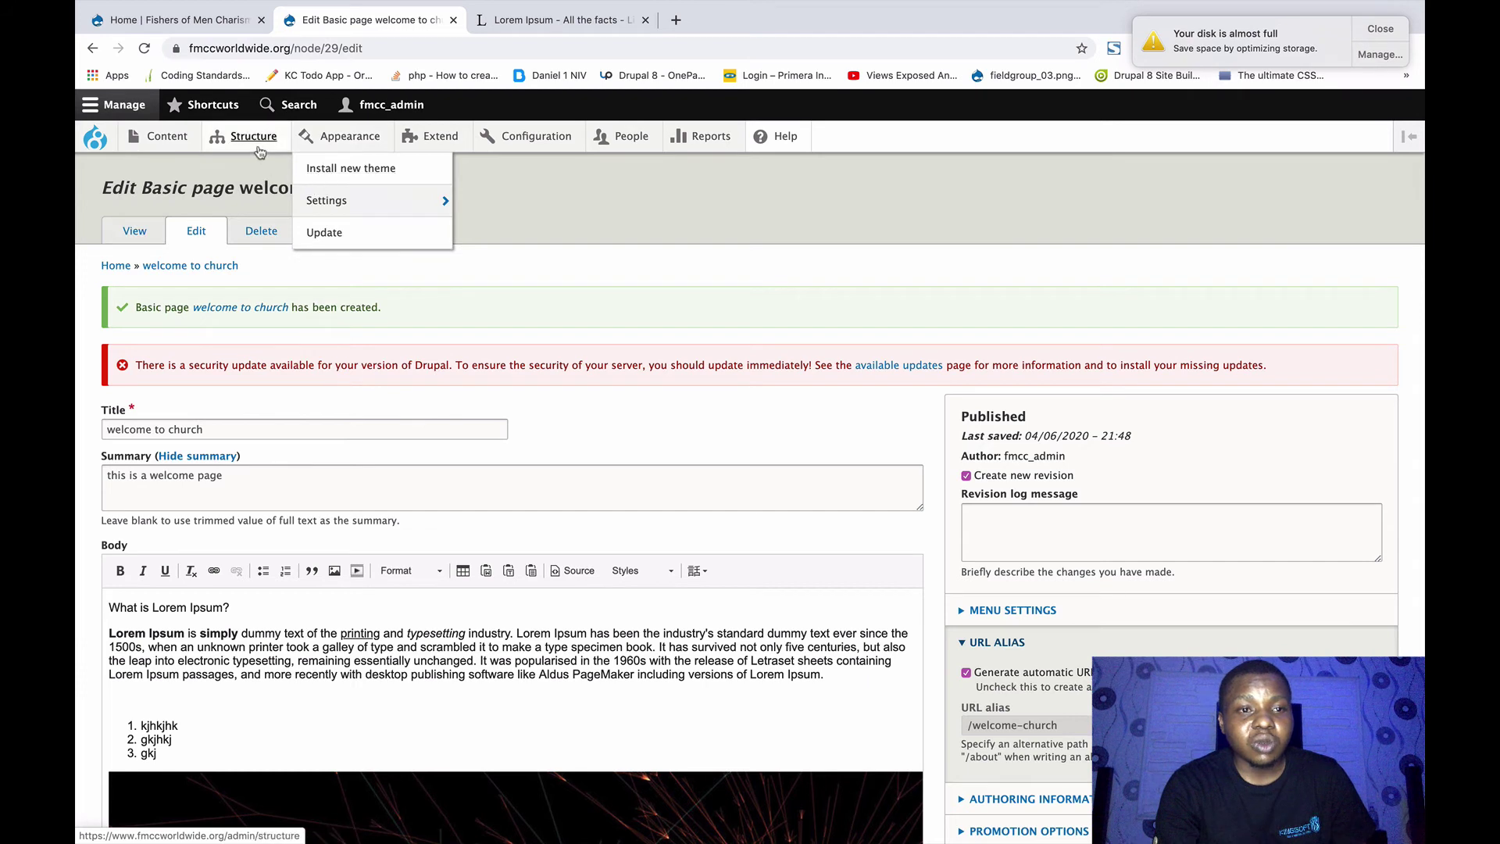
pyautogui.moveTo(242, 177)
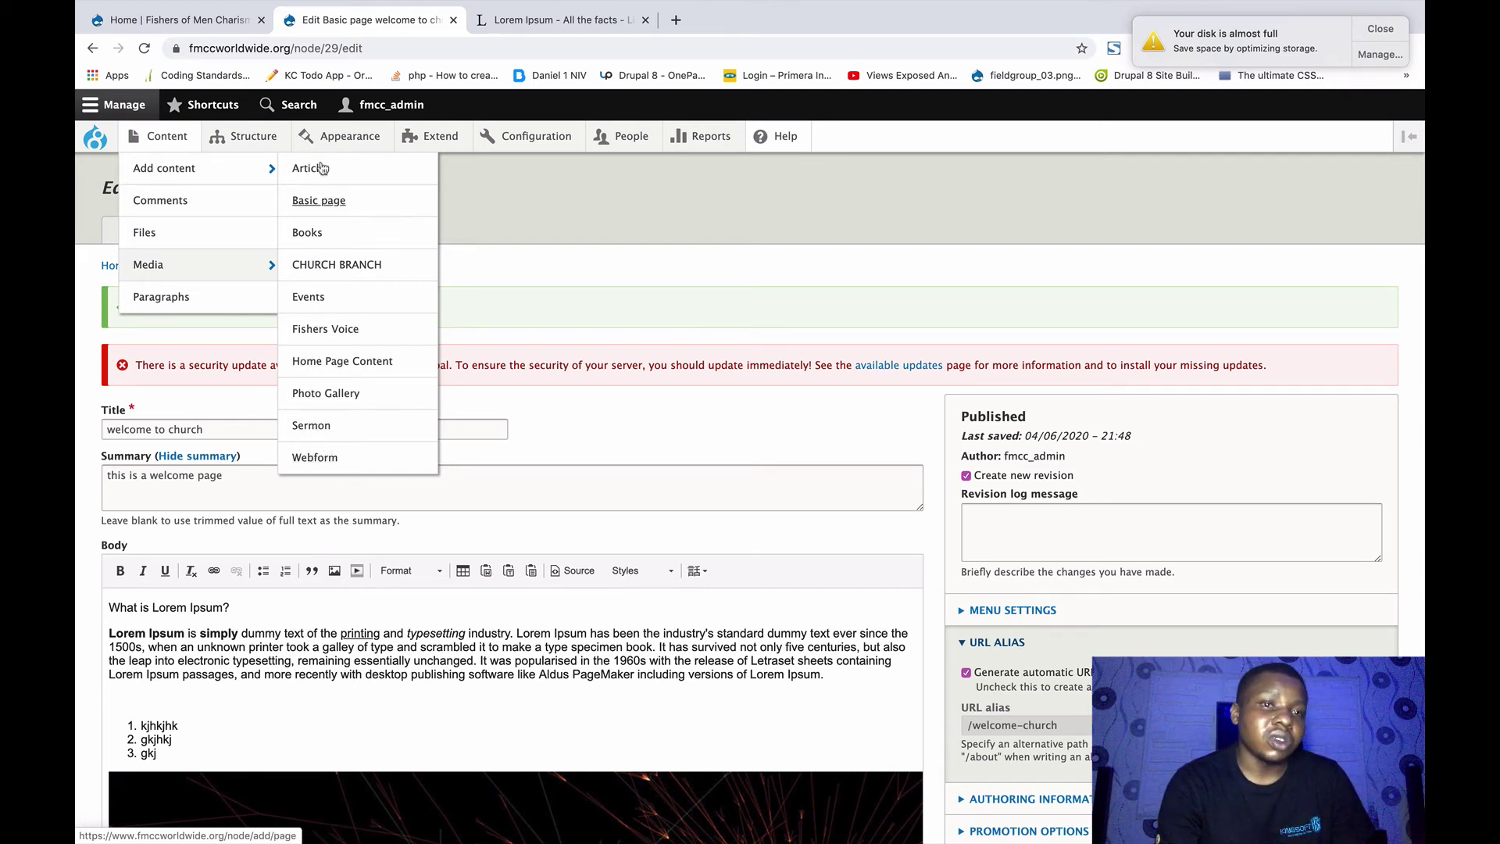
pyautogui.moveTo(277, 155)
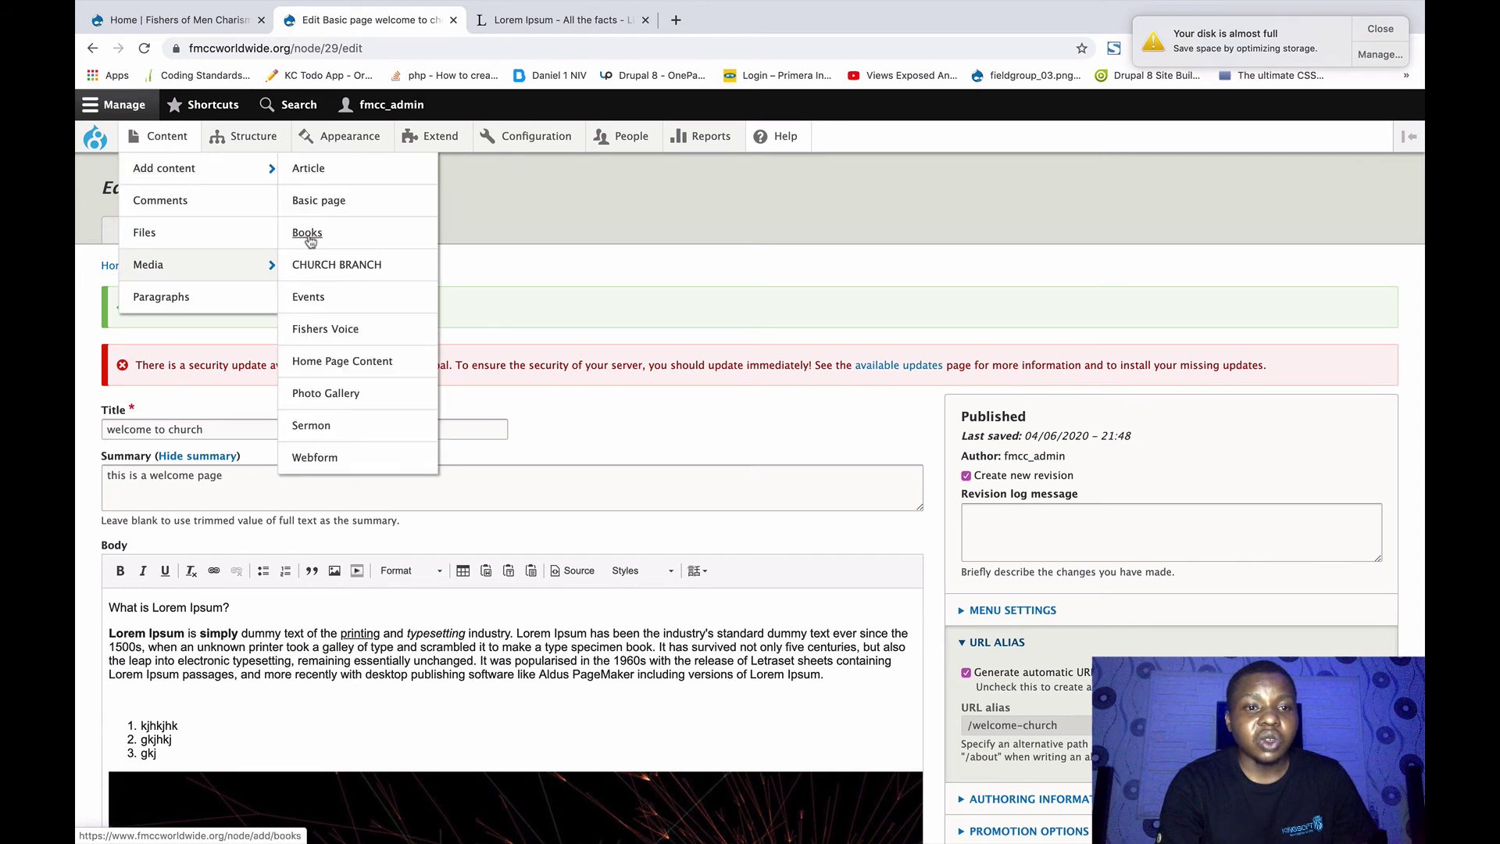
pyautogui.click(309, 236)
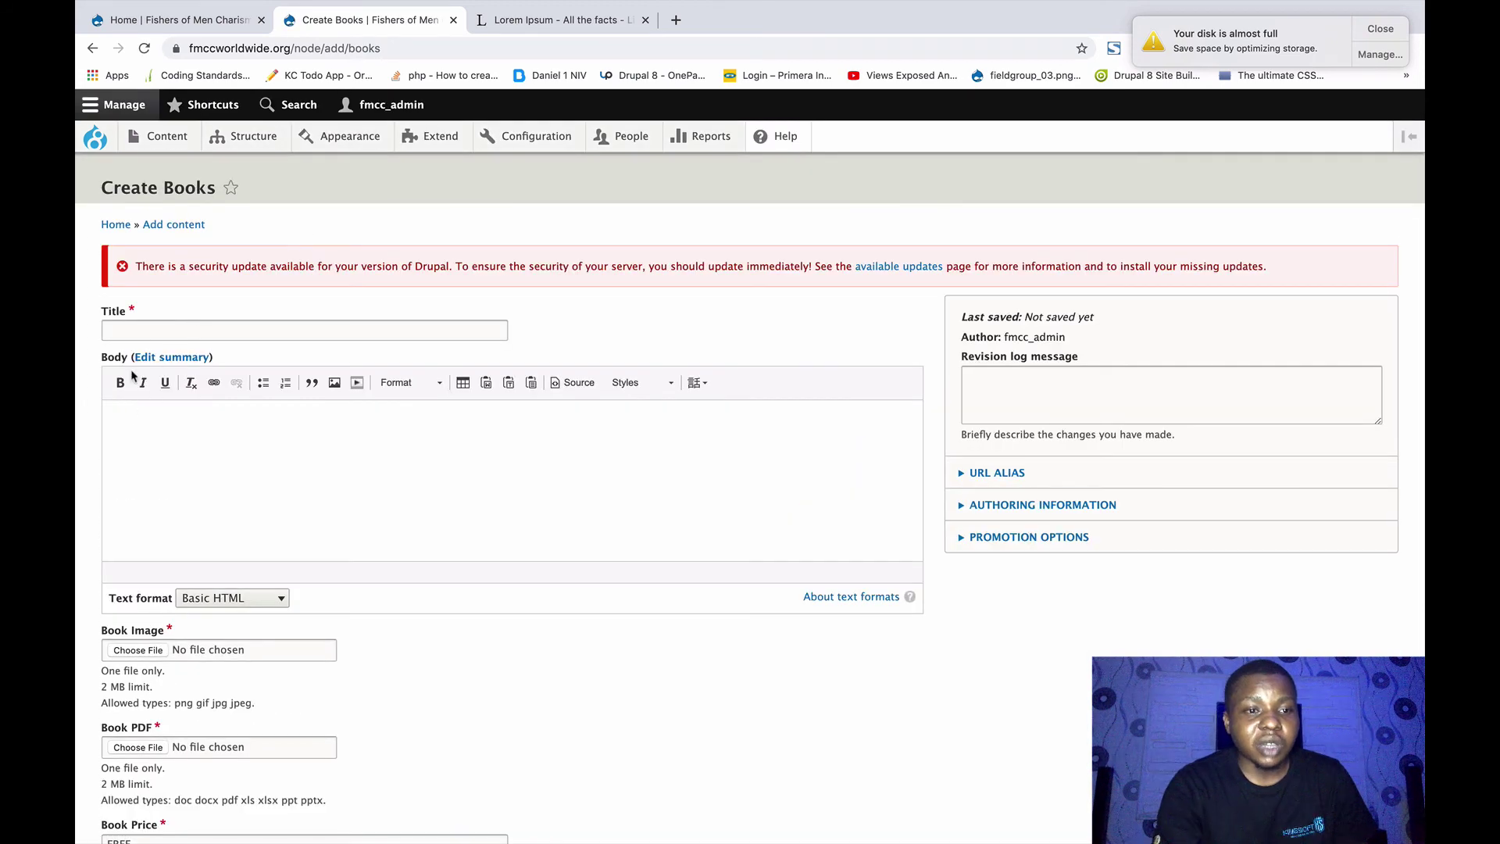
# - Review the book form's title, body, Book Image, Book PDF, price, image and author fields
pyautogui.click(153, 325)
pyautogui.click(77, 378)
pyautogui.scroll(-3, 107, 348)
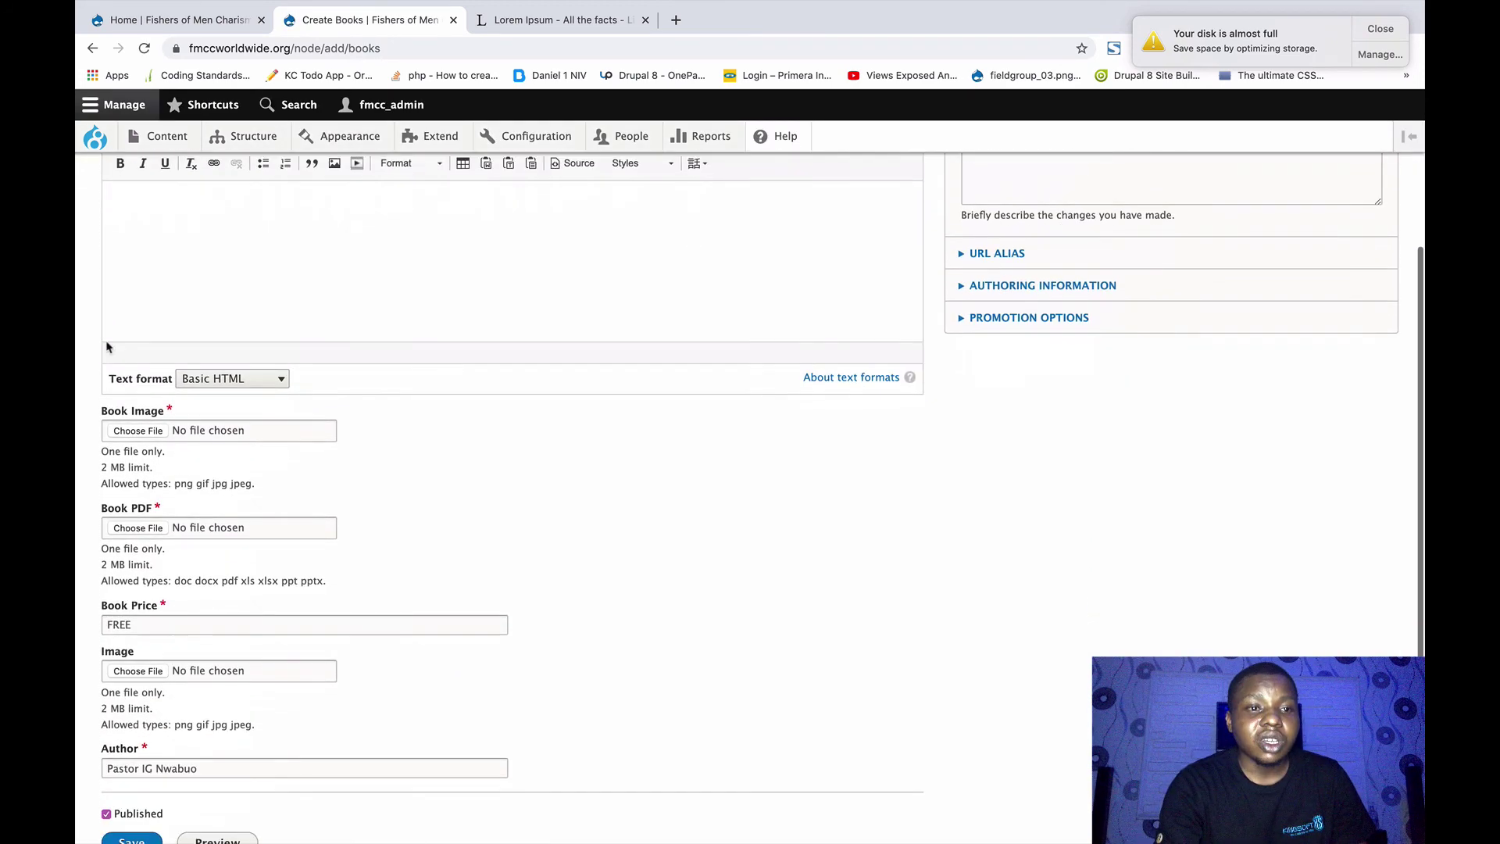
pyautogui.scroll(2, 195, 258)
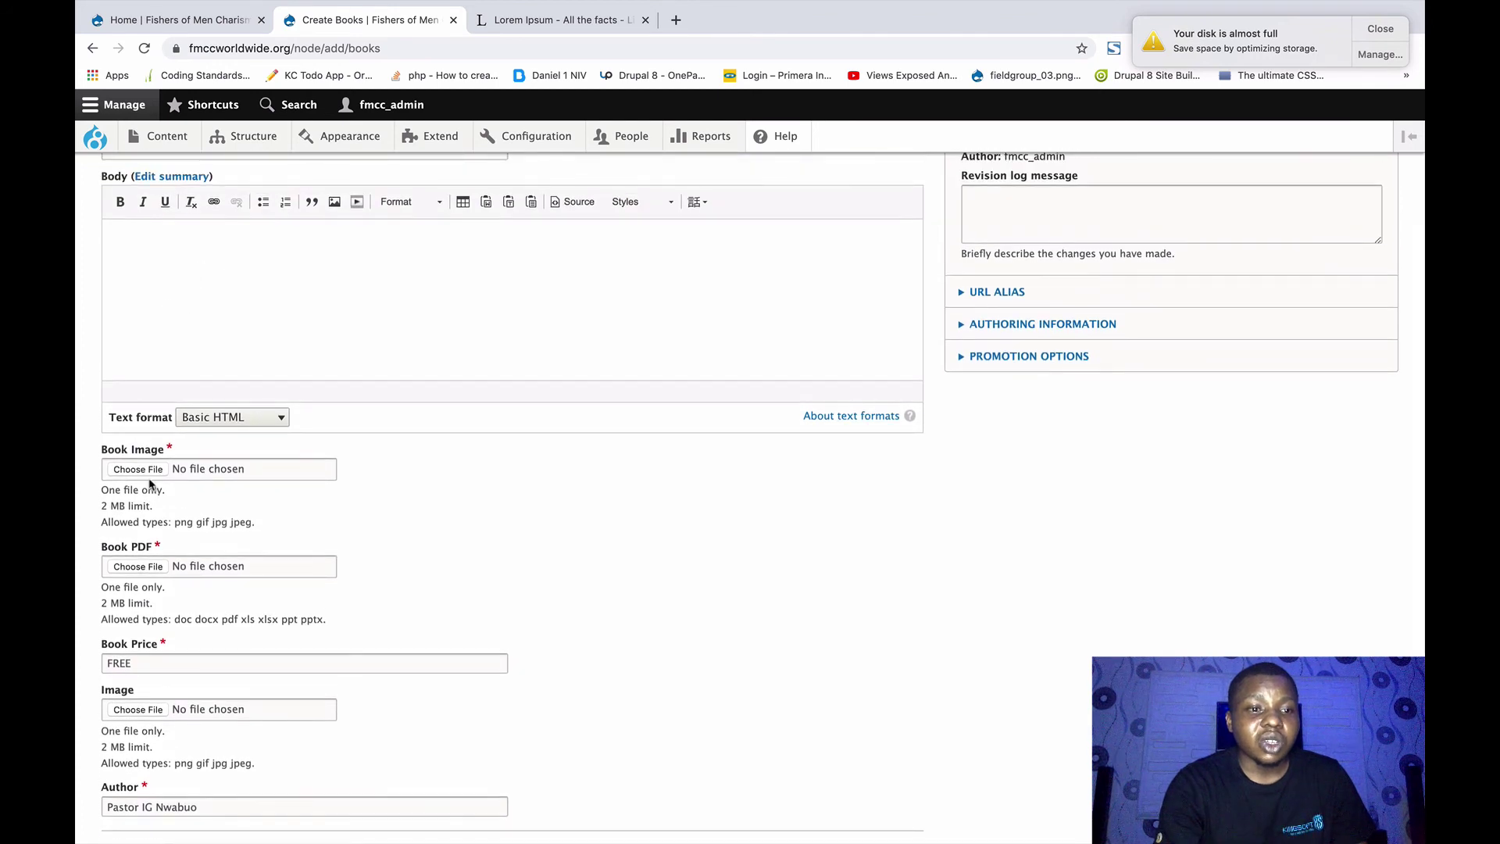
pyautogui.scroll(-3, 148, 476)
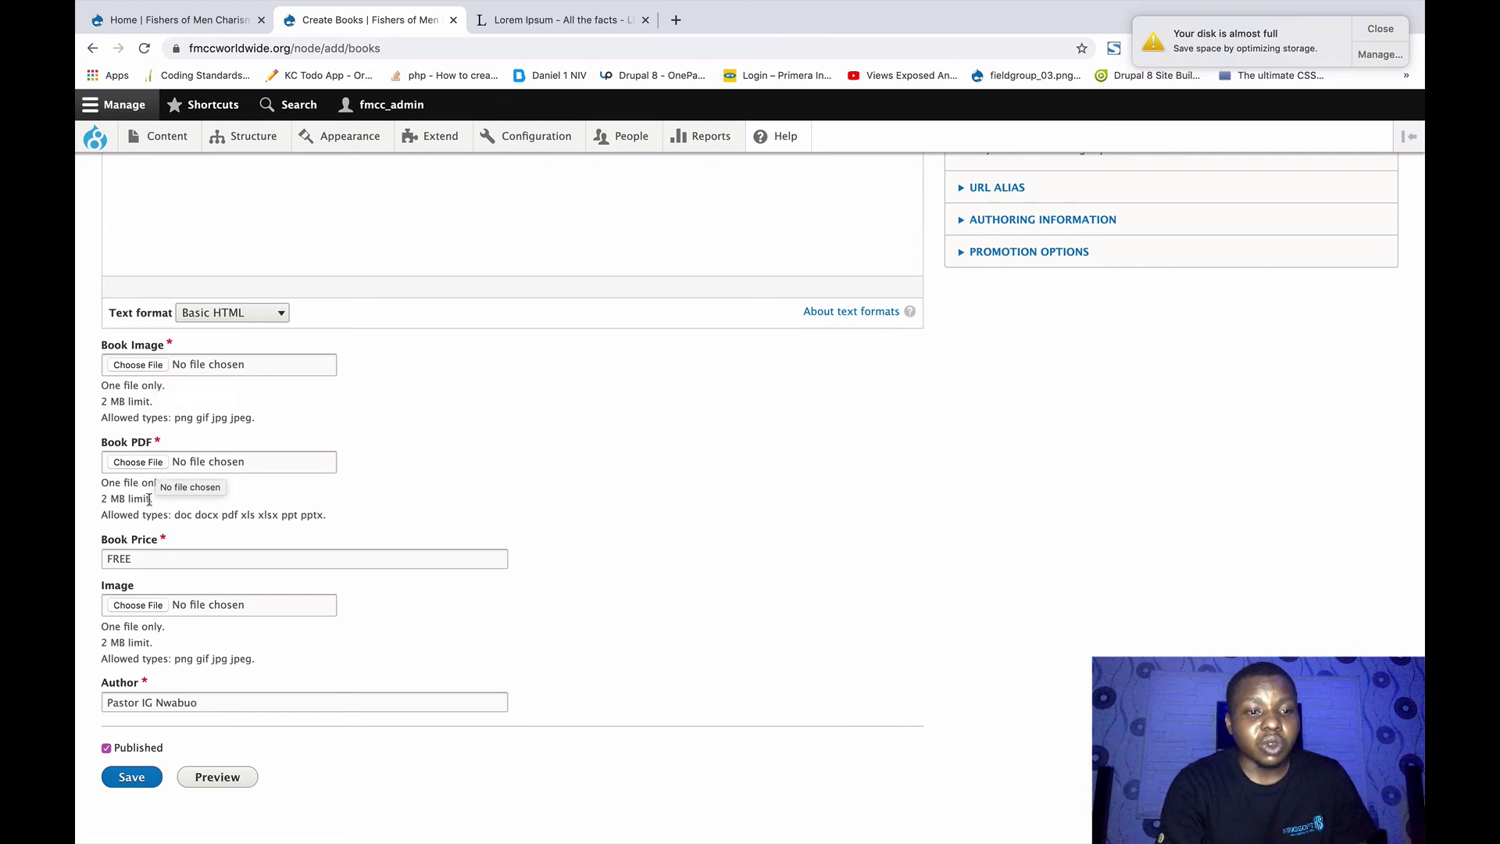
pyautogui.scroll(-1, 152, 500)
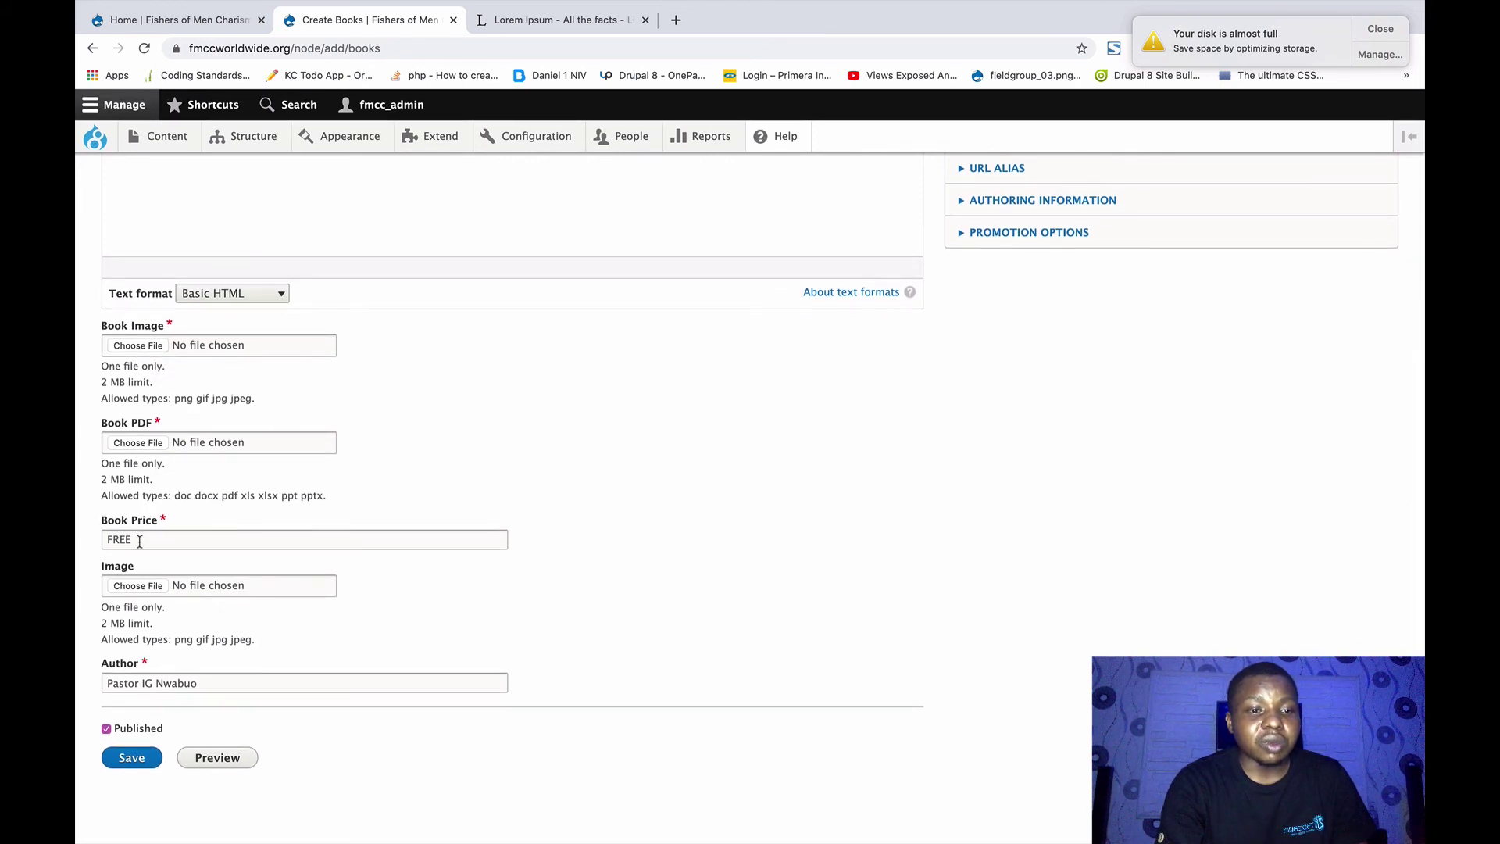
# - Set the Book Price to FREE DOWNLOAD
pyautogui.click(139, 542)
pyautogui.moveTo(139, 540); pyautogui.dragTo(103, 539)
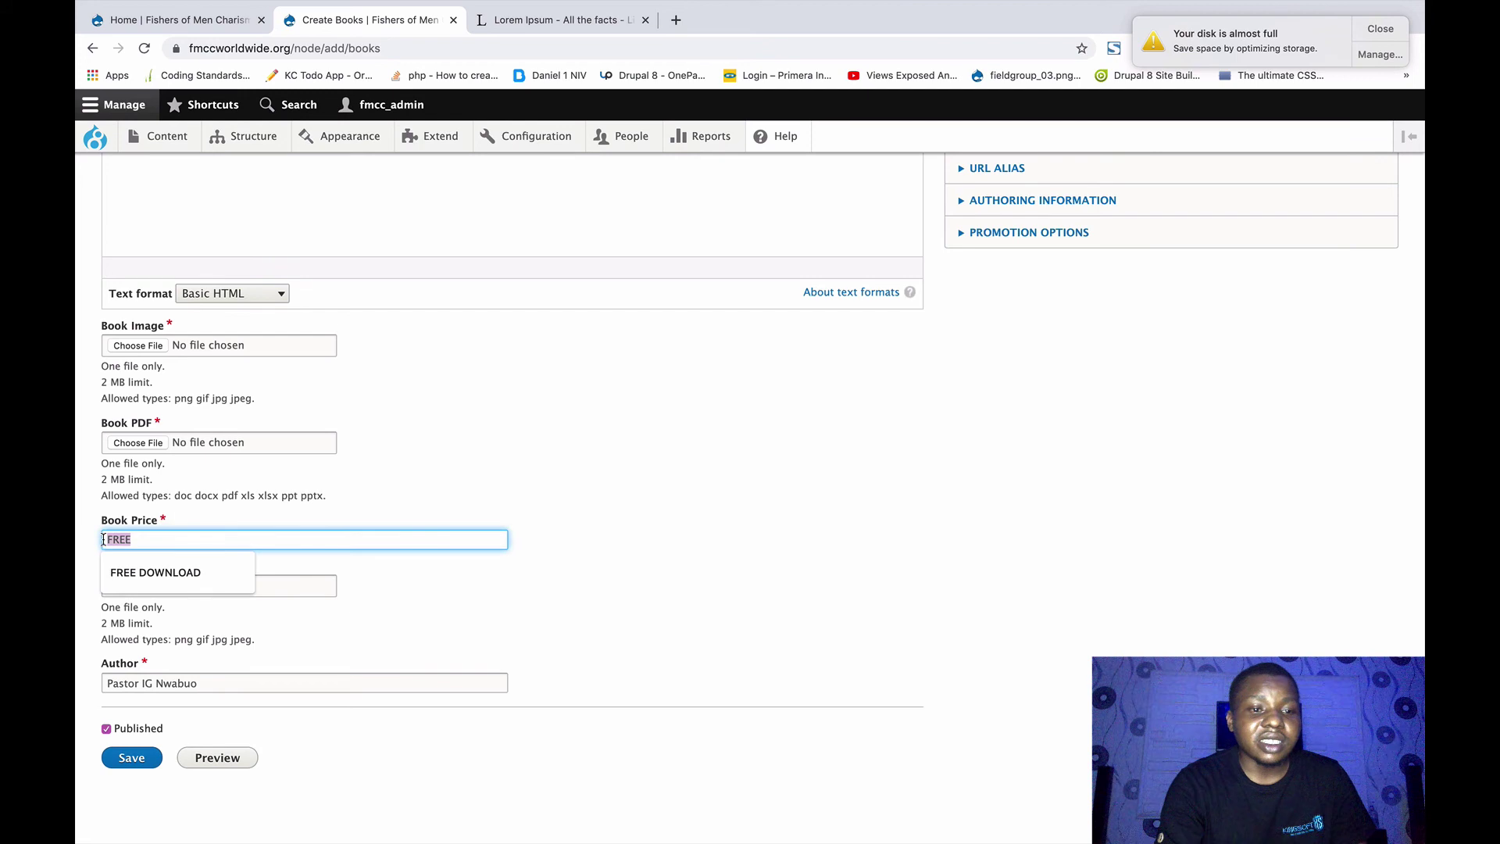
pyautogui.click(136, 574)
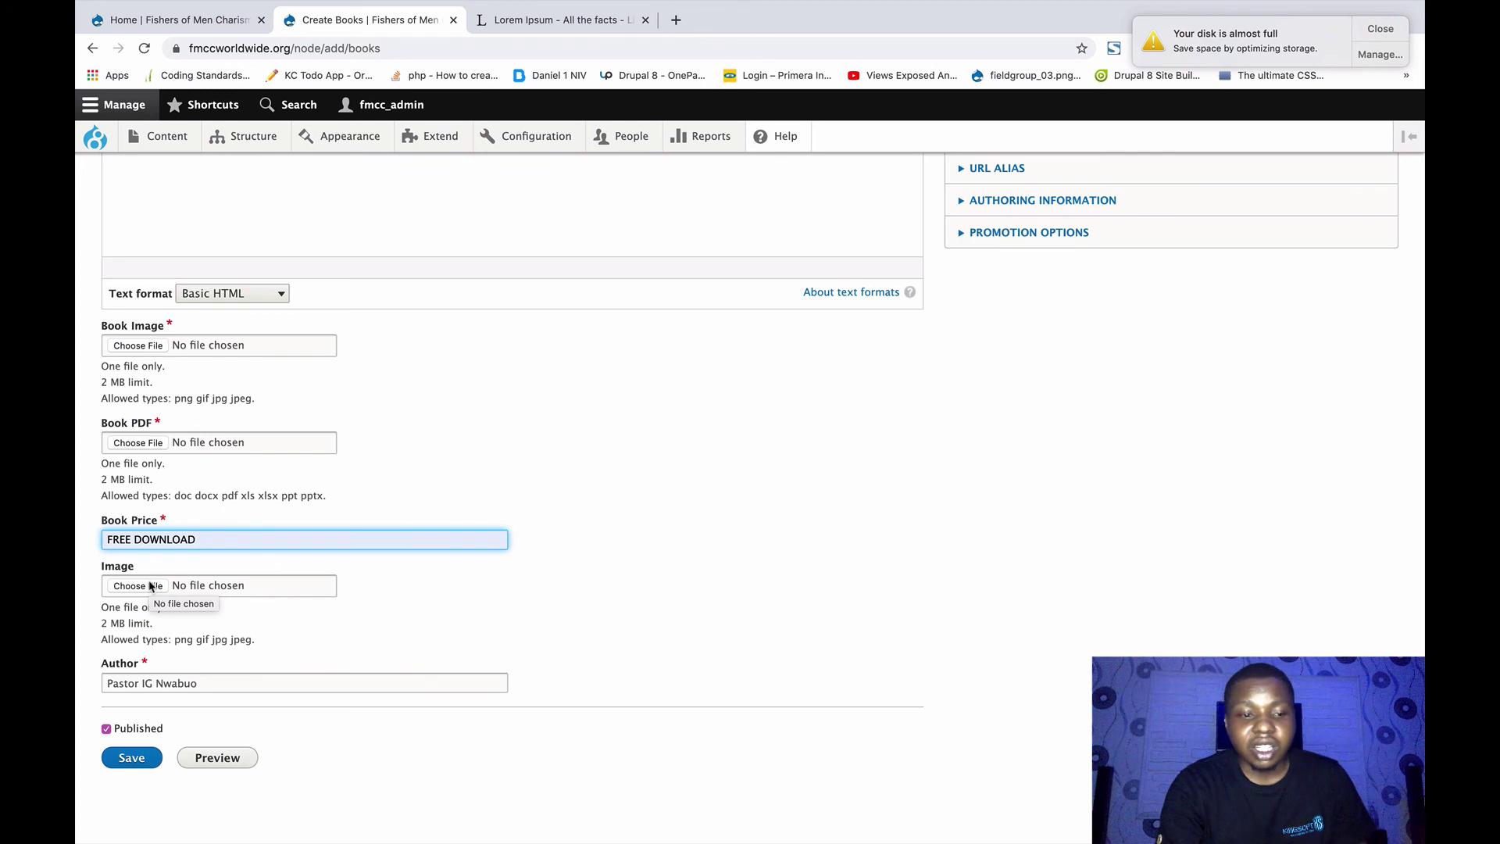
# - Check the book's Author field and try to save the new book entry
pyautogui.moveTo(220, 678); pyautogui.dragTo(96, 679)
pyautogui.click(169, 652)
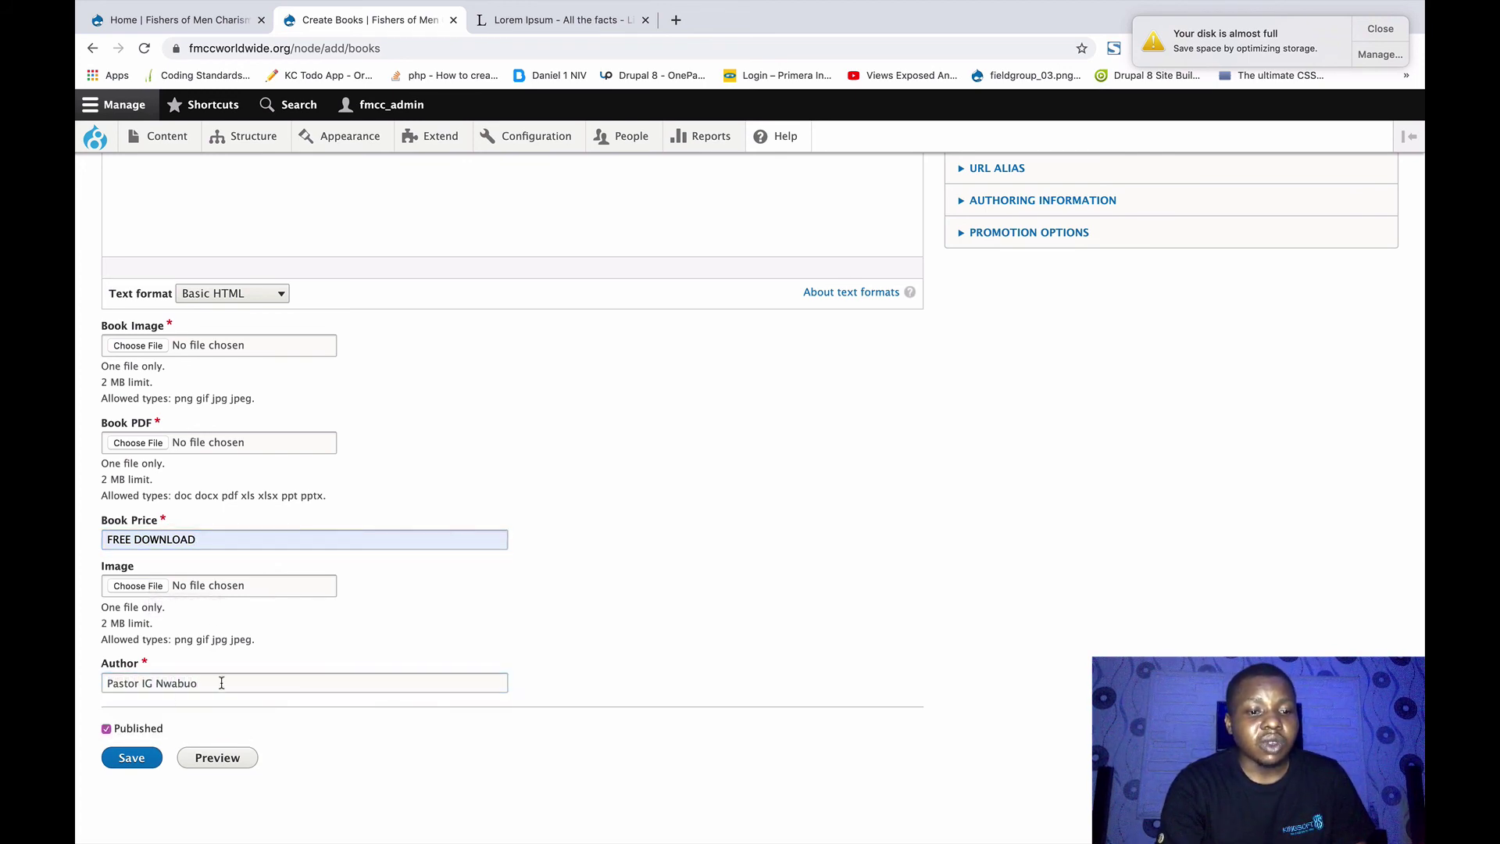
pyautogui.click(131, 758)
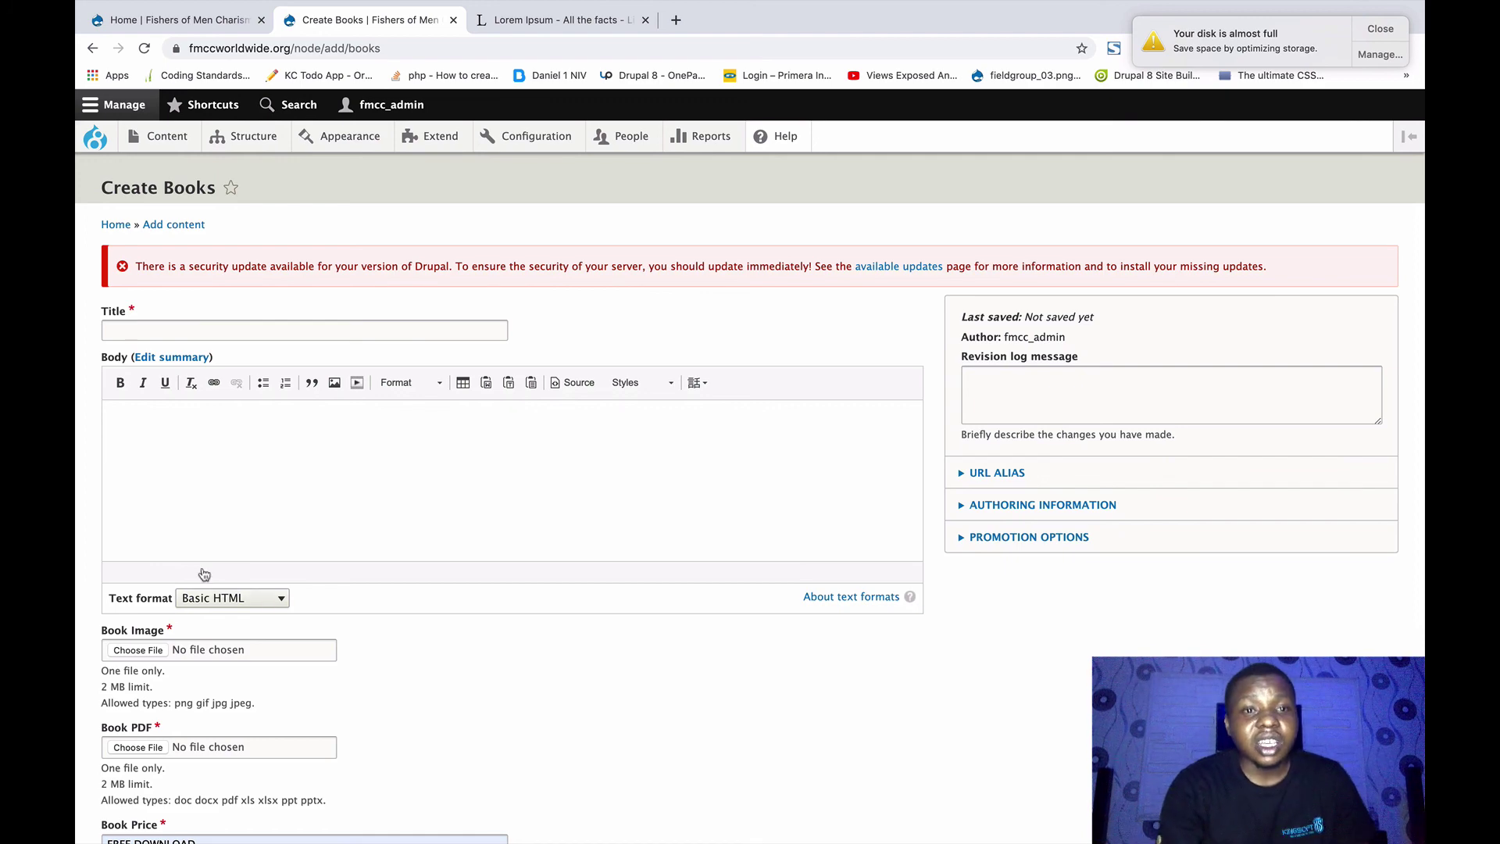
pyautogui.click(203, 26)
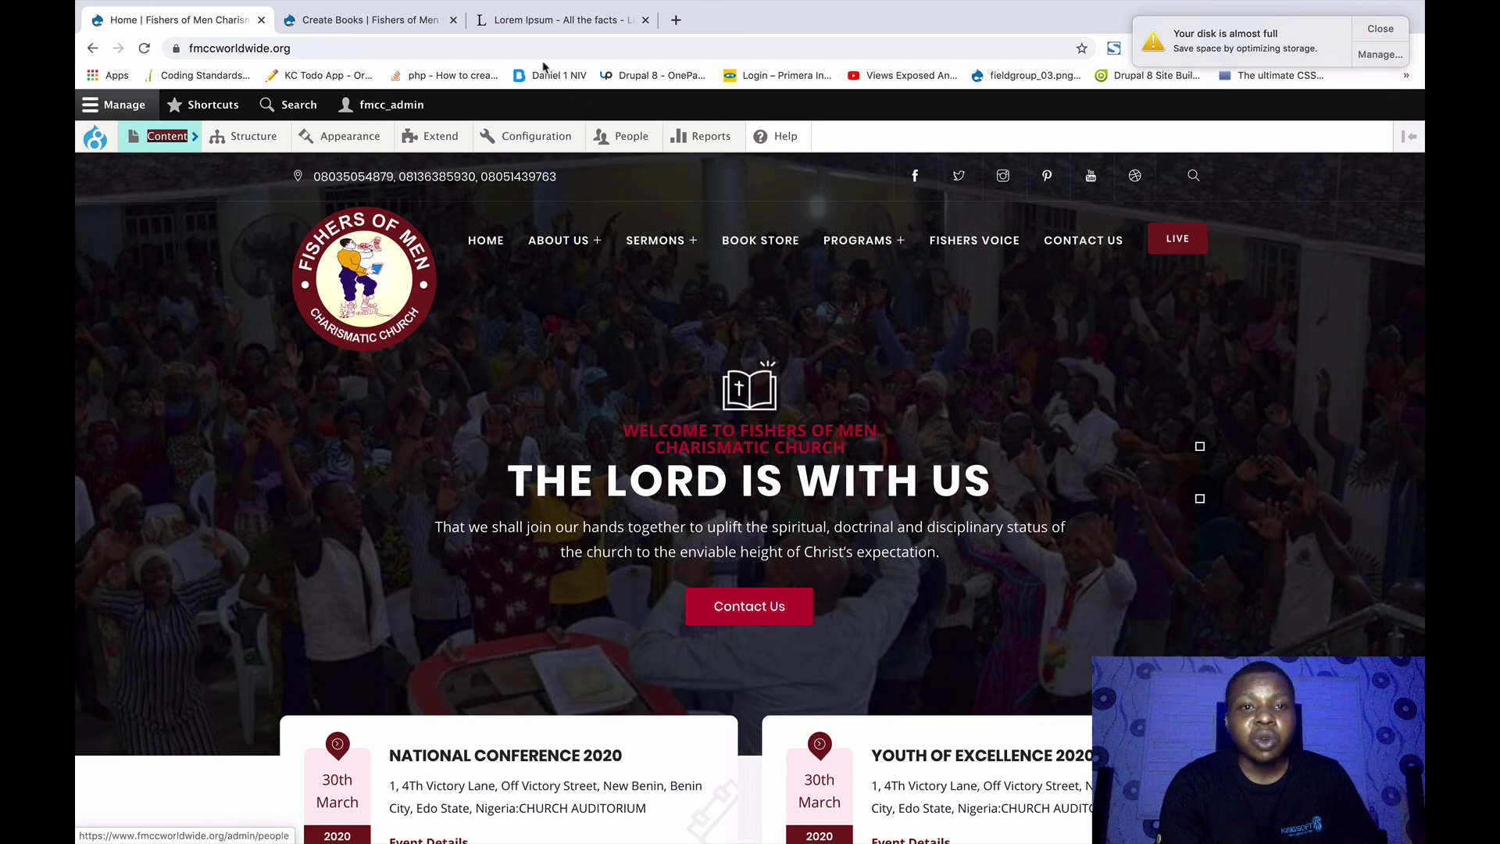
pyautogui.click(365, 13)
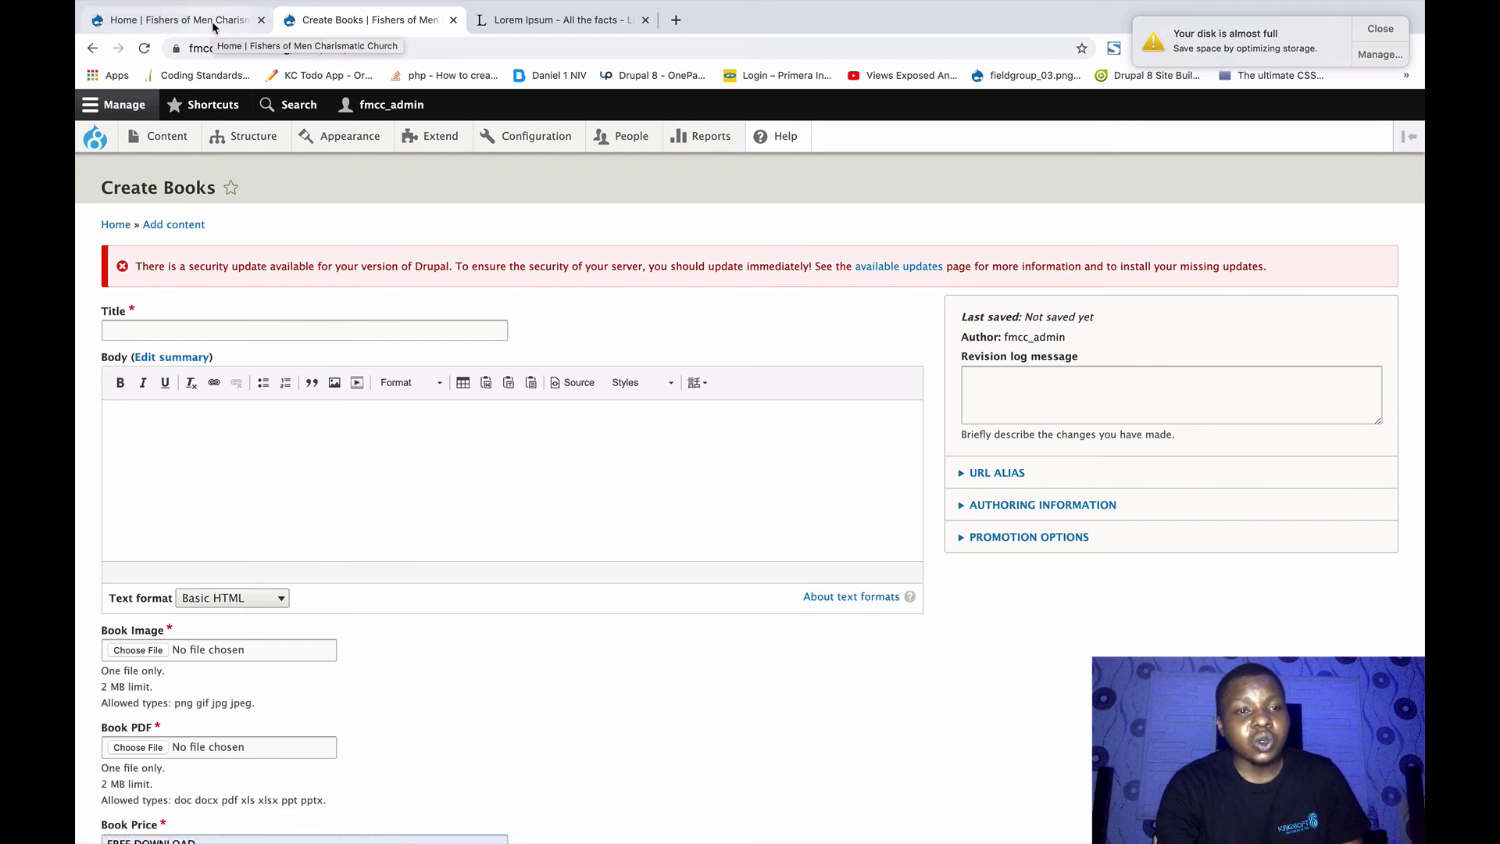
pyautogui.moveTo(167, 149)
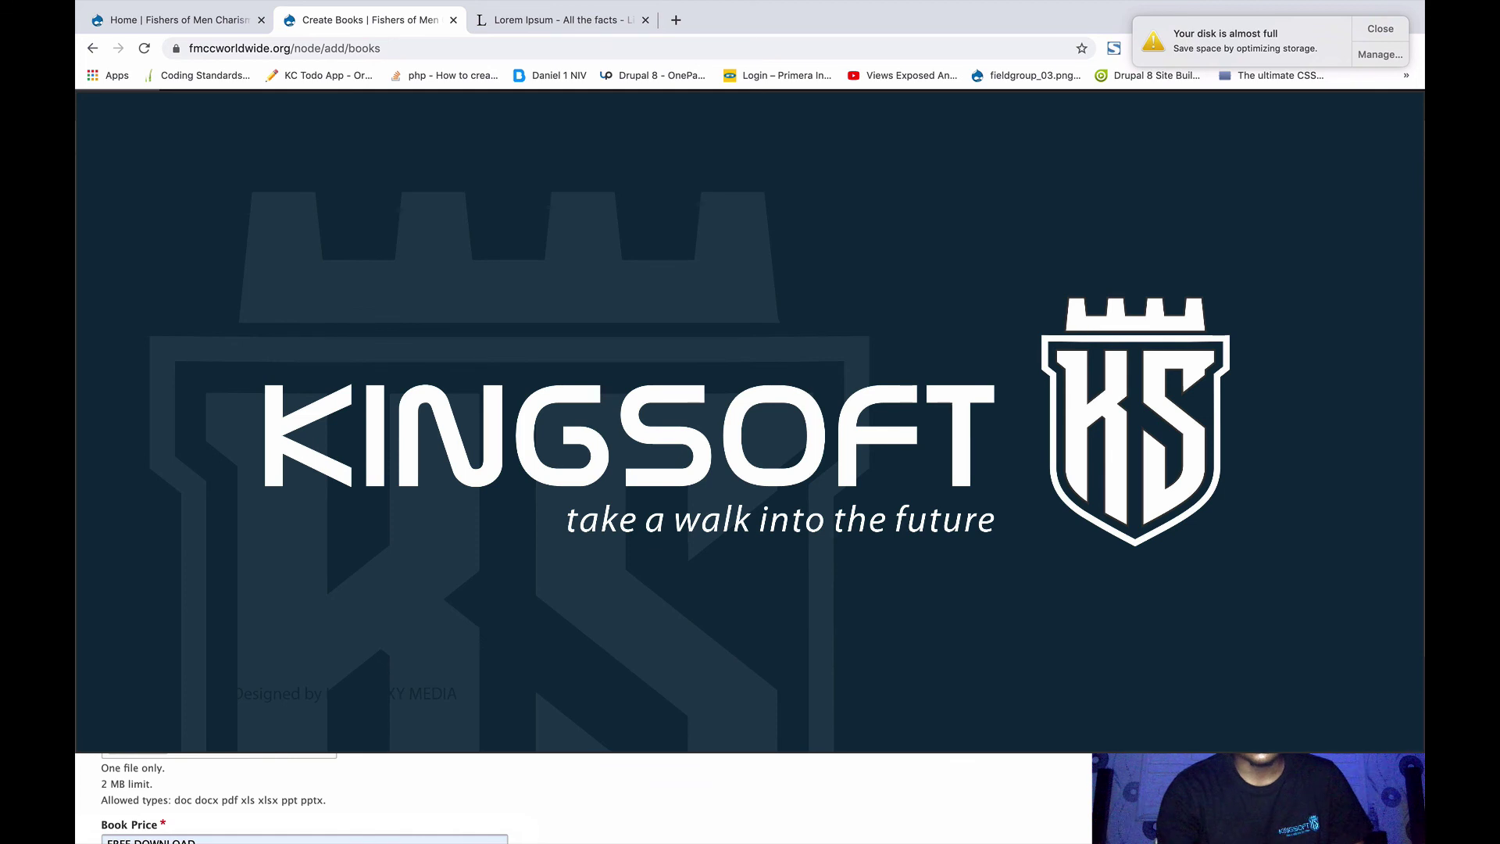
pyautogui.moveTo(1090, 7)
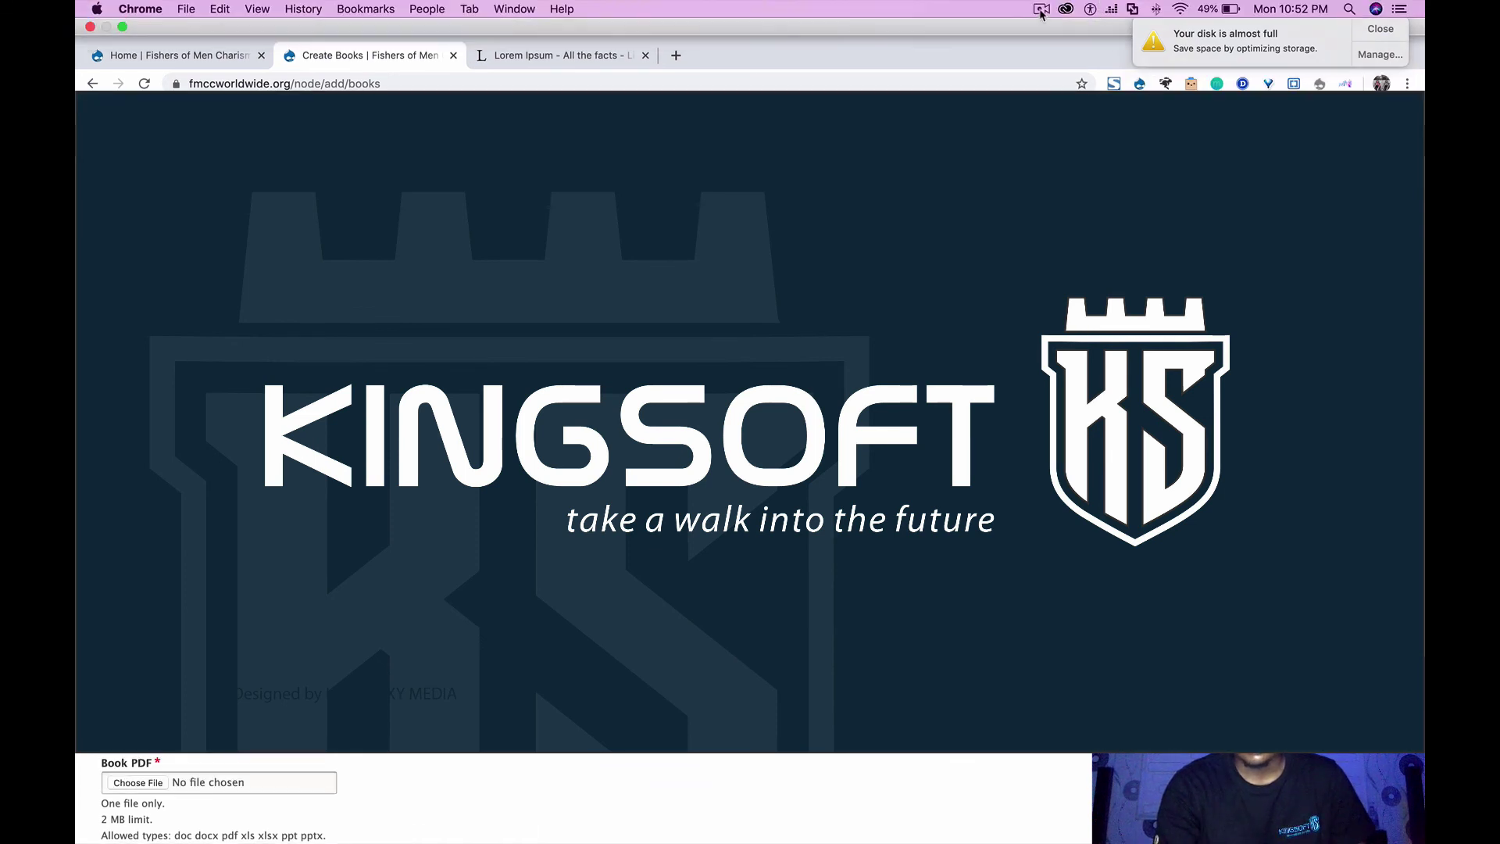